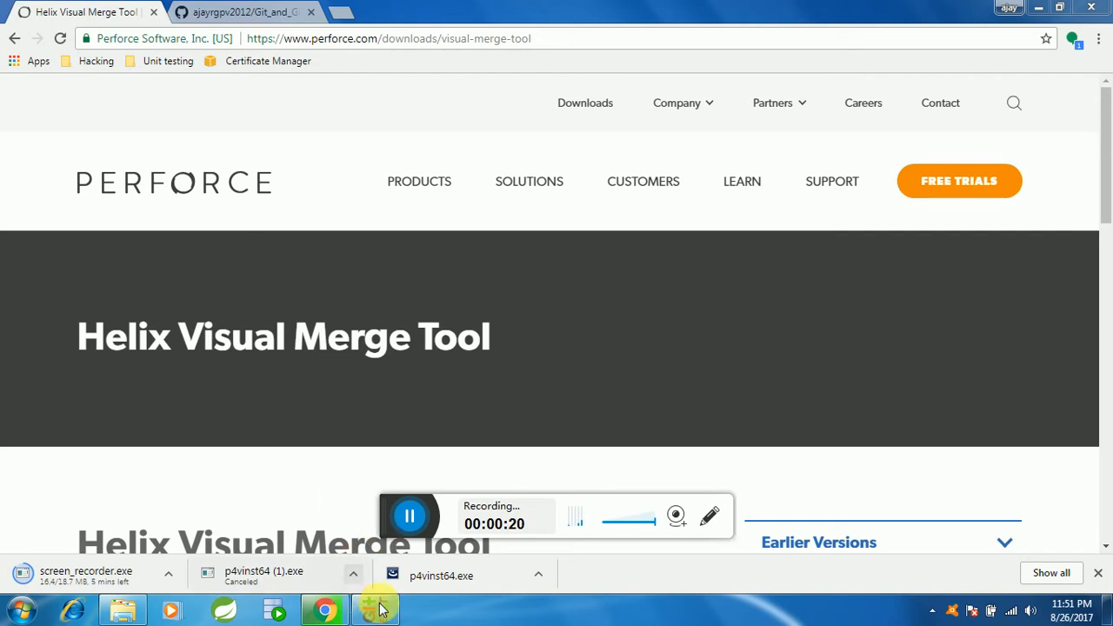
# Step: Switch to Git Extensions and open its Git Config settings to review the merge tool configuration
pyautogui.click(376, 608)
pyautogui.click(369, 26)
pyautogui.click(973, 164)
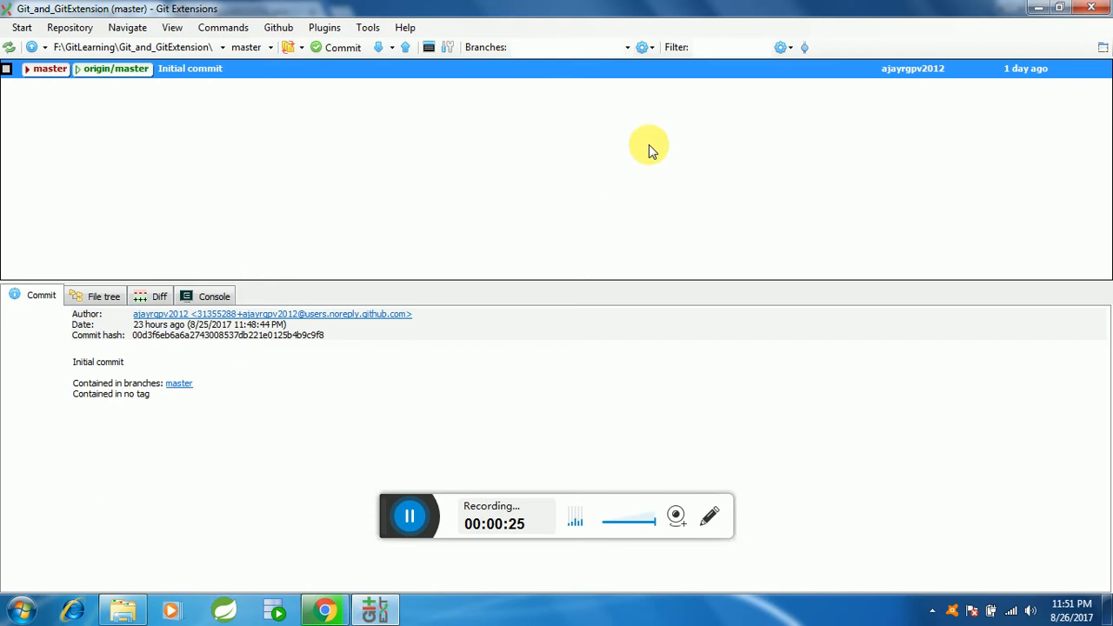
pyautogui.click(322, 27)
pyautogui.moveTo(377, 30)
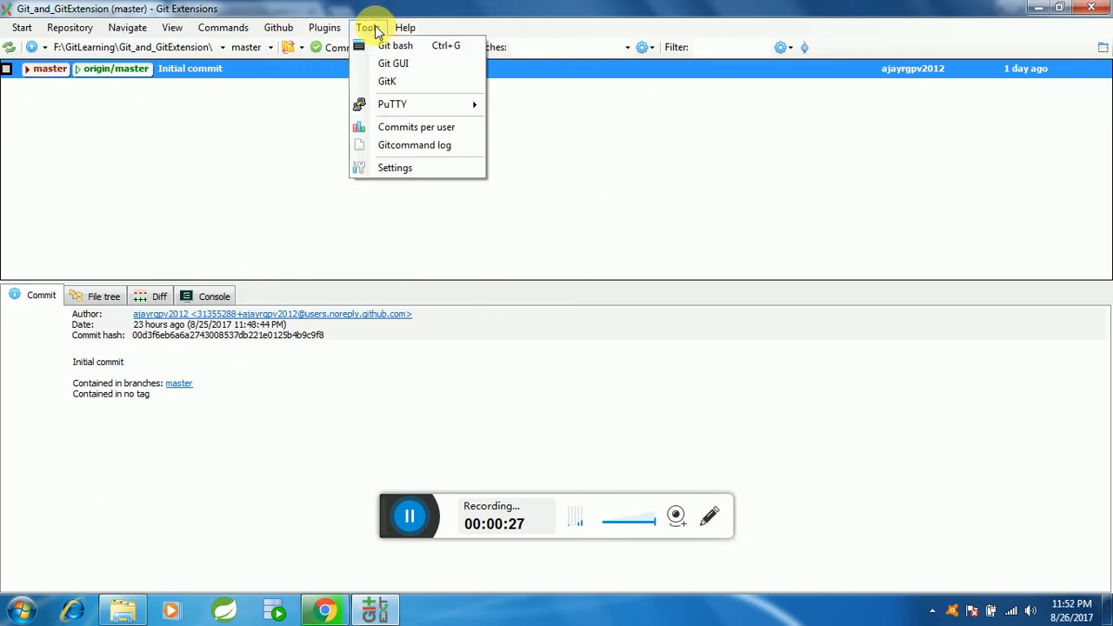
pyautogui.click(397, 170)
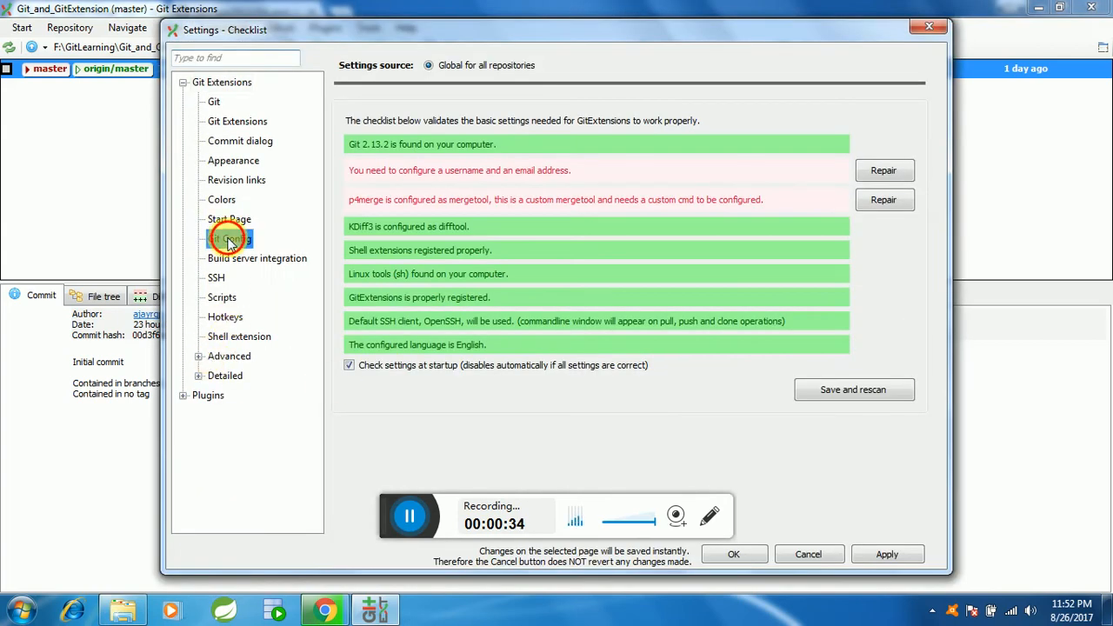
pyautogui.click(231, 239)
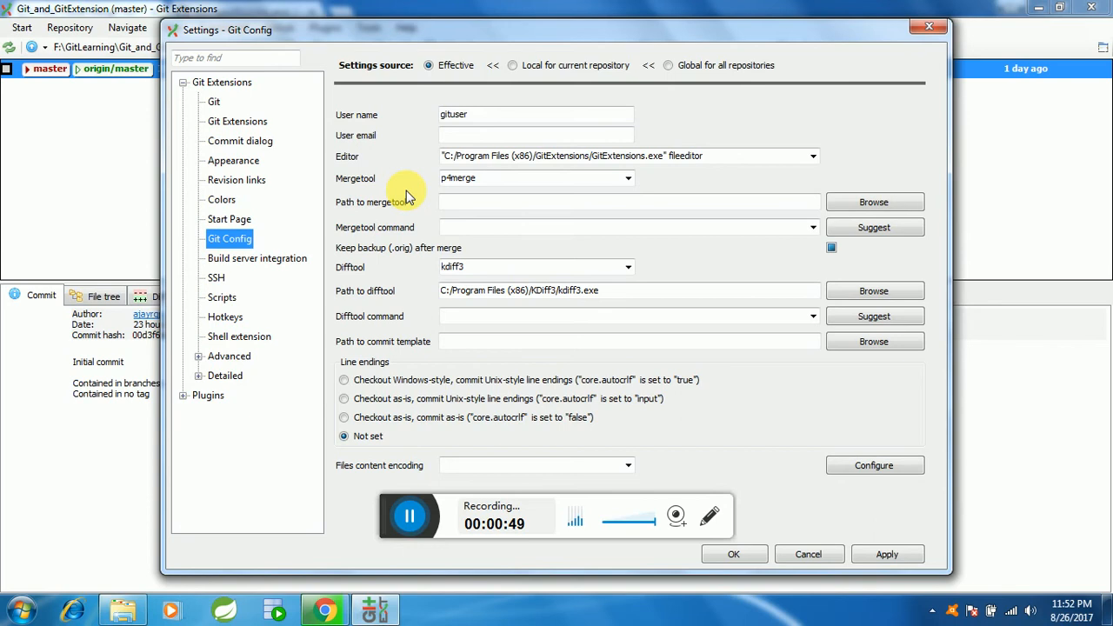
# Step: Switch to Chrome and run the downloaded p4vinst64.exe installer from the Helix Visual Merge Tool download page
pyautogui.click(324, 611)
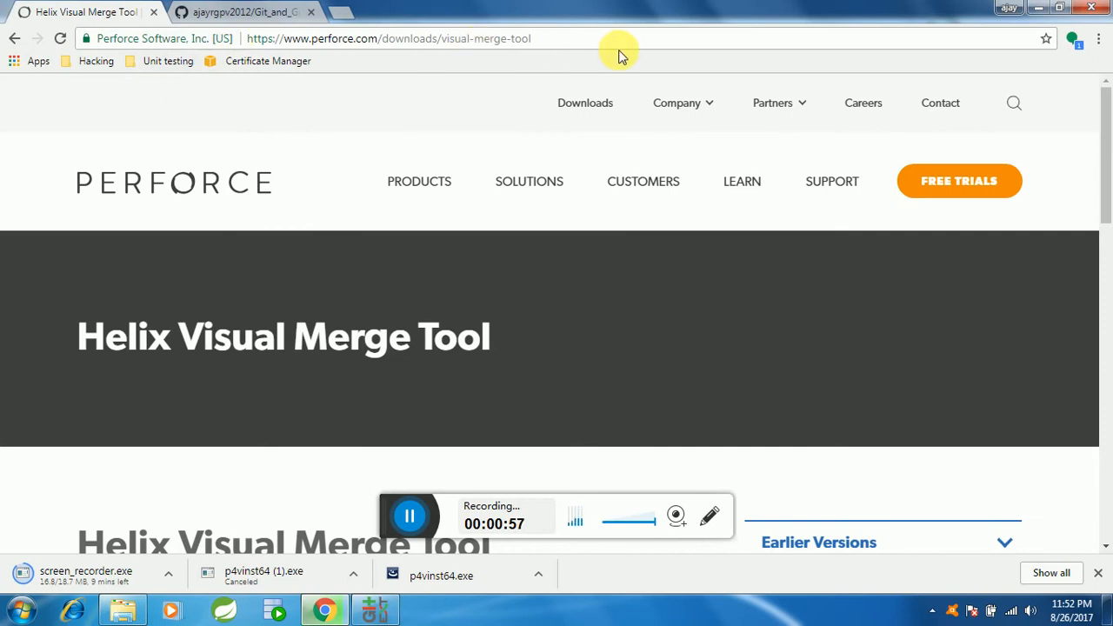
pyautogui.scroll(-3, 461, 474)
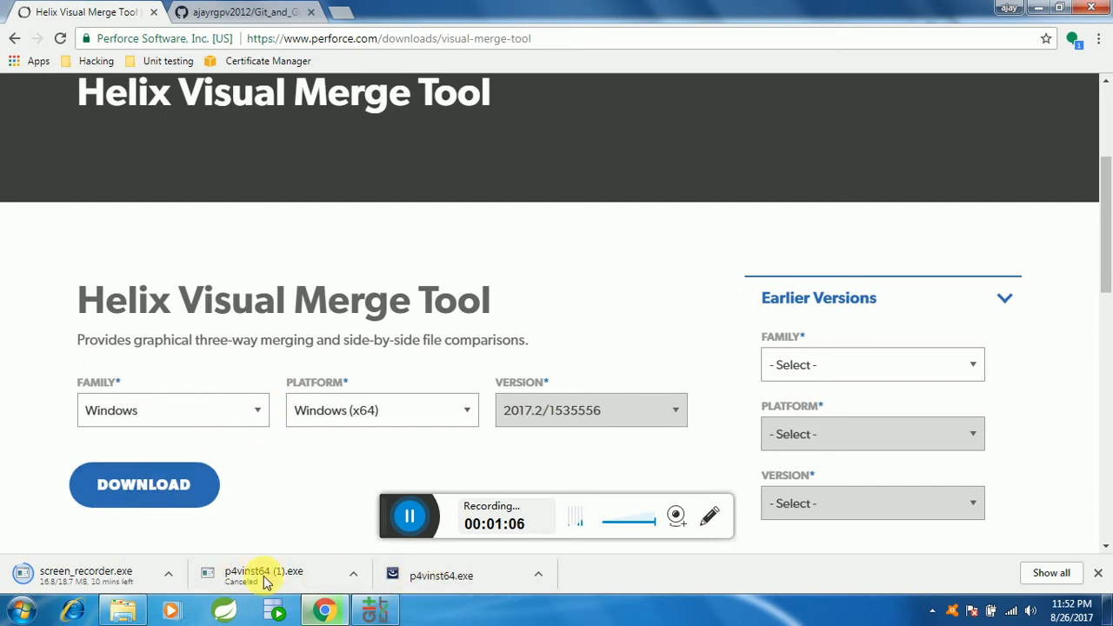
pyautogui.rightClick(438, 579)
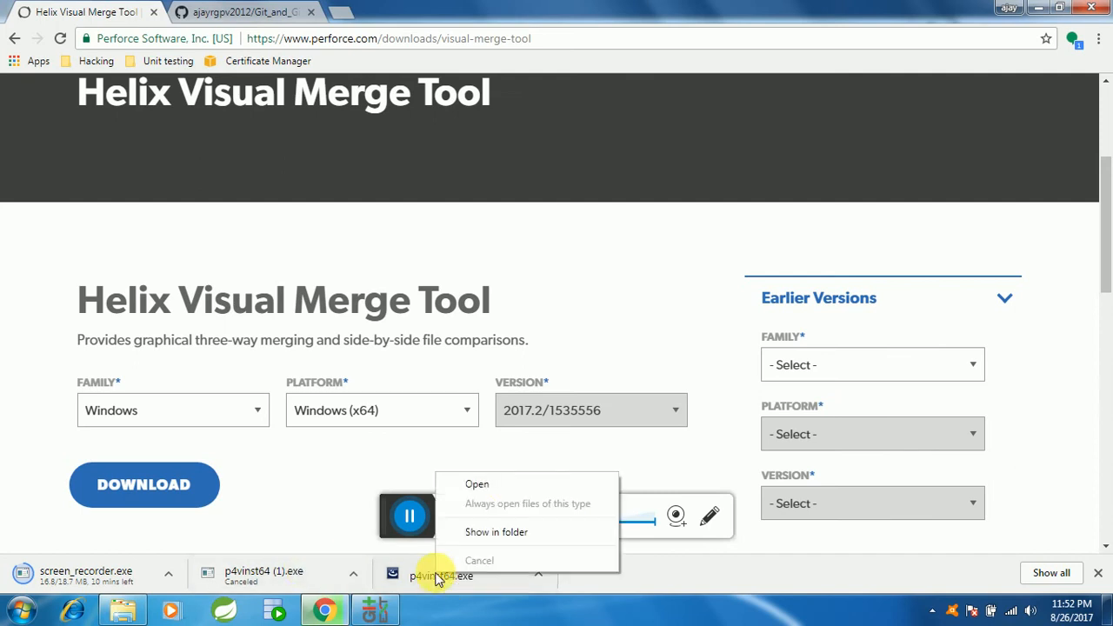
pyautogui.click(502, 484)
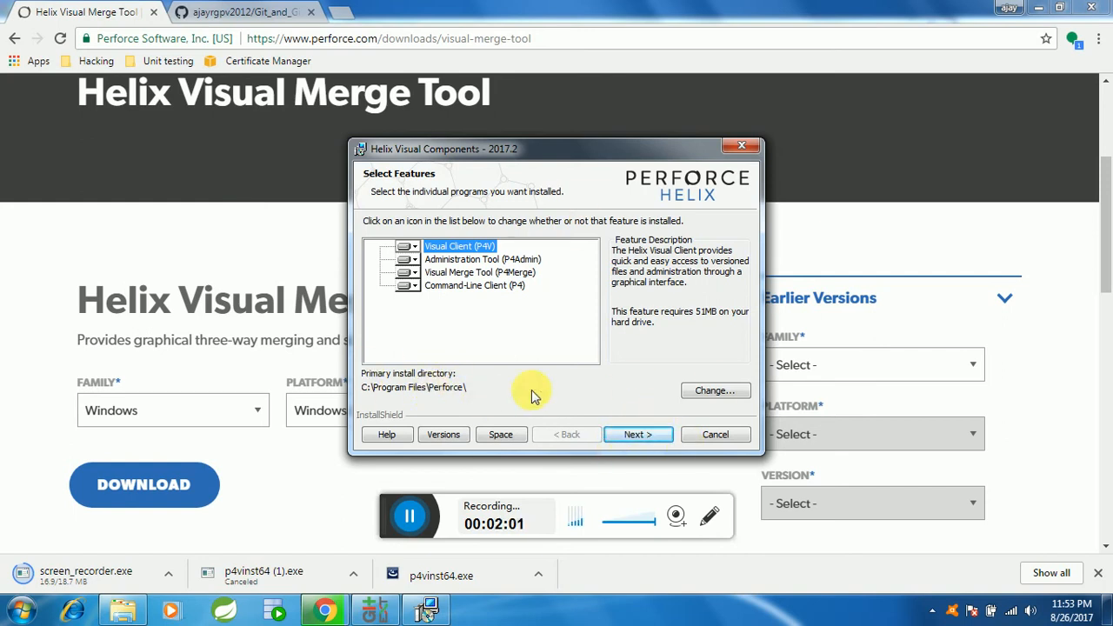
# Step: Change the installer's destination folder to C:\Program Files\mergetool\
pyautogui.click(715, 390)
pyautogui.click(465, 395)
pyautogui.doubleClick(461, 396)
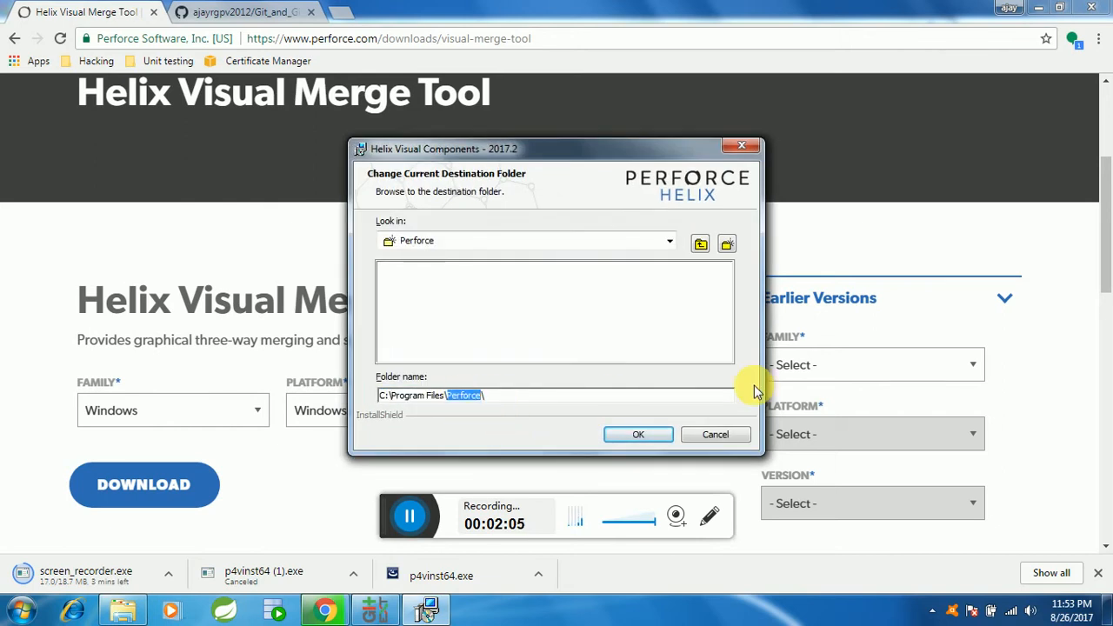
pyautogui.write('mergetool')
pyautogui.click(634, 436)
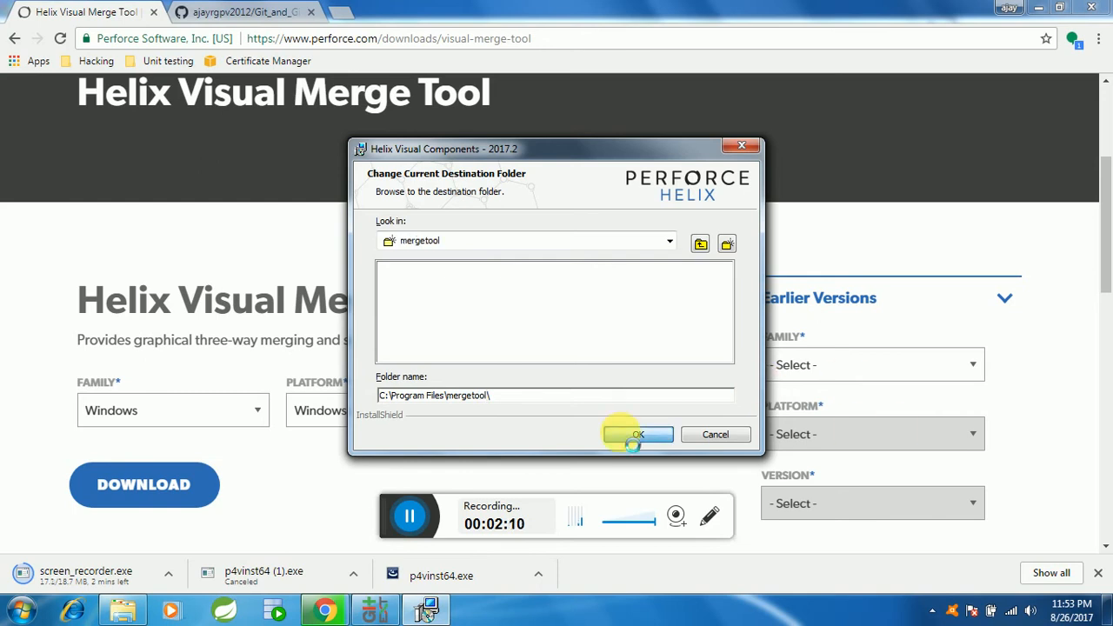
pyautogui.click(640, 434)
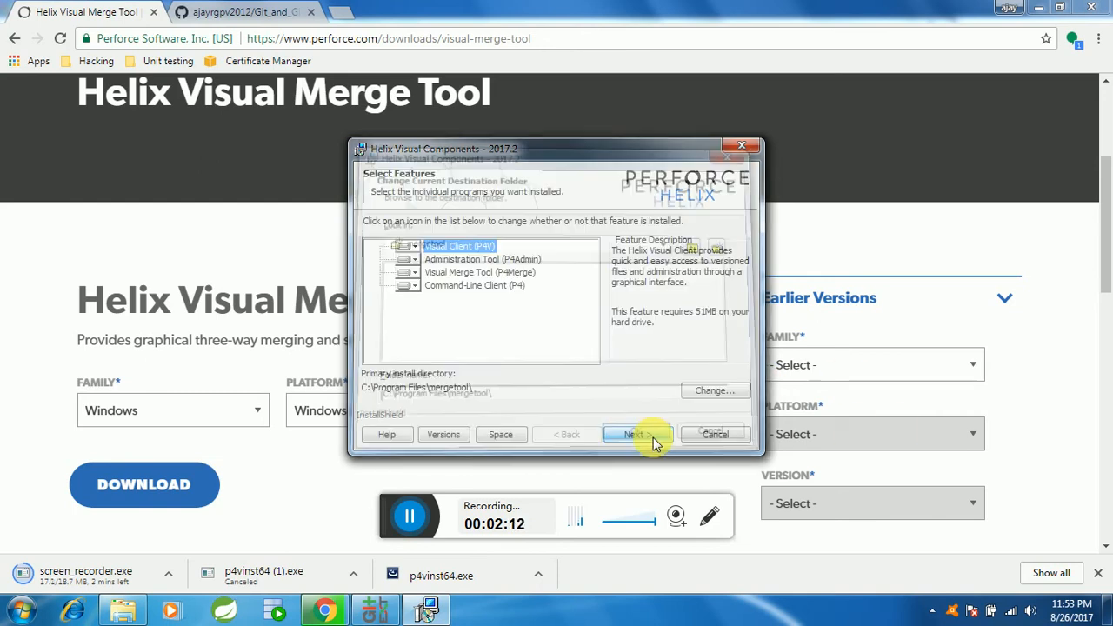
# Step: Install all Helix Visual Components with the default client configuration and finish the installer
pyautogui.click(637, 435)
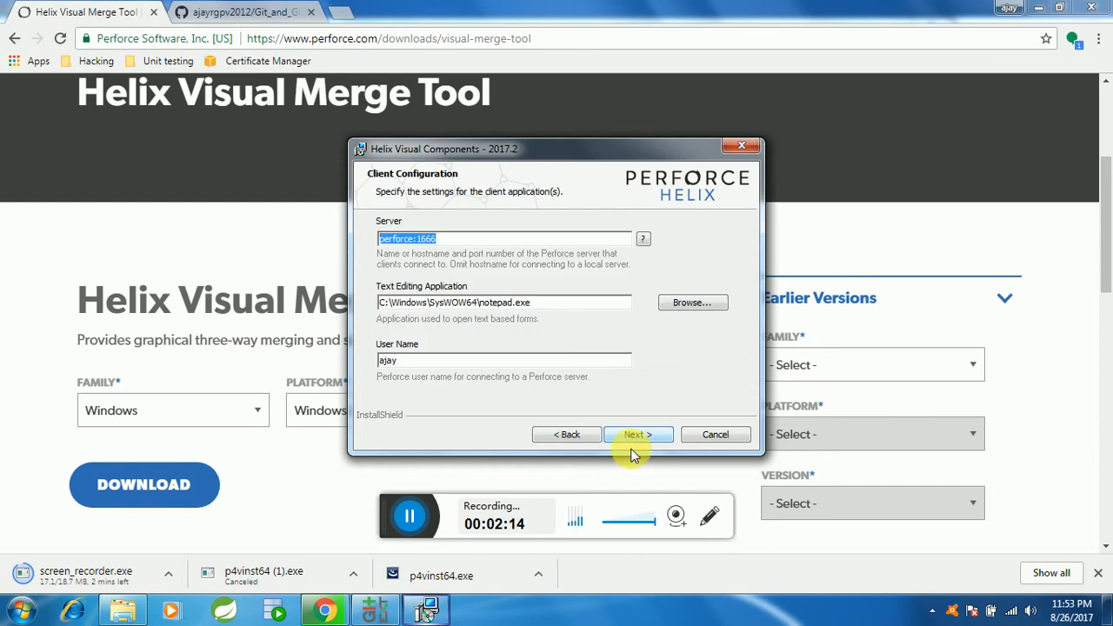
pyautogui.click(637, 437)
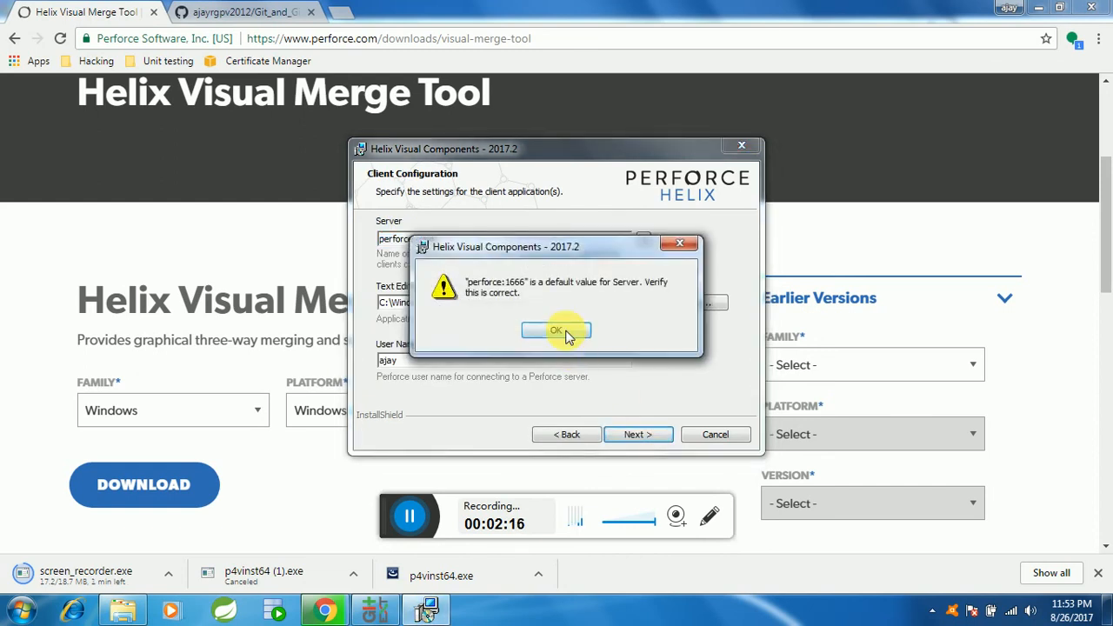
pyautogui.click(577, 361)
pyautogui.click(634, 434)
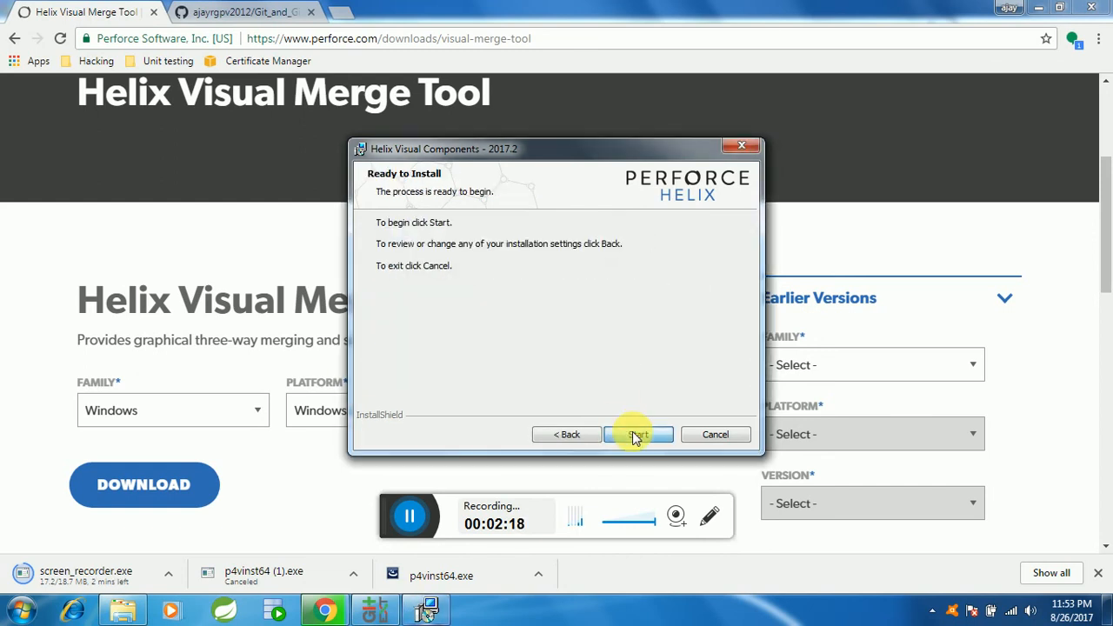
pyautogui.click(633, 434)
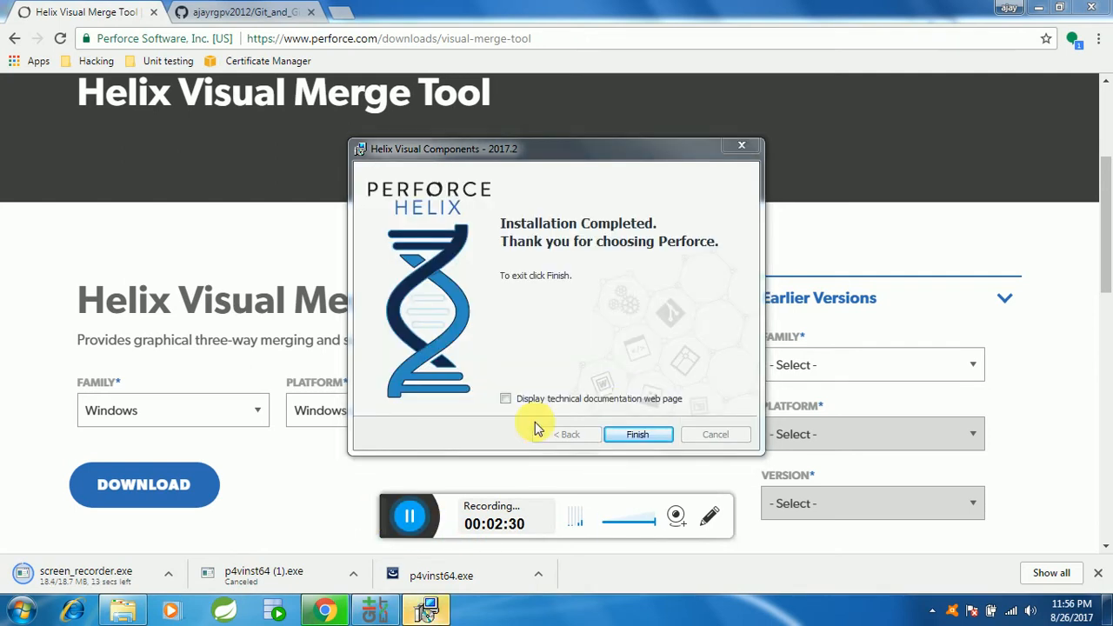
pyautogui.click(638, 434)
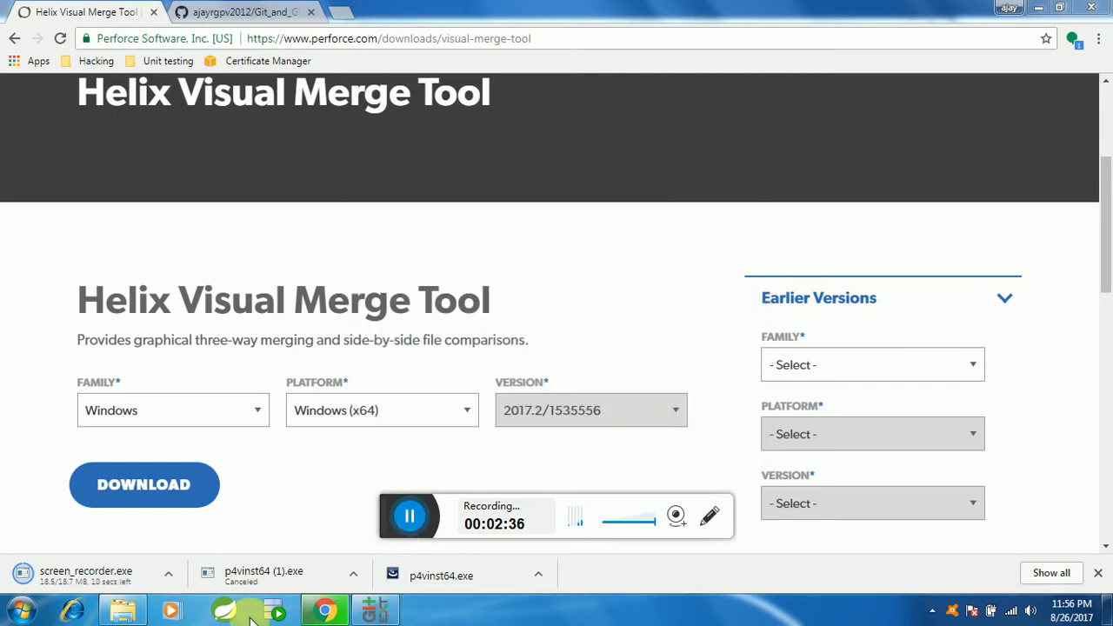
# Step: Switch to Windows Explorer and examine the installed files in C:\Program Files\mergetool
pyautogui.click(128, 615)
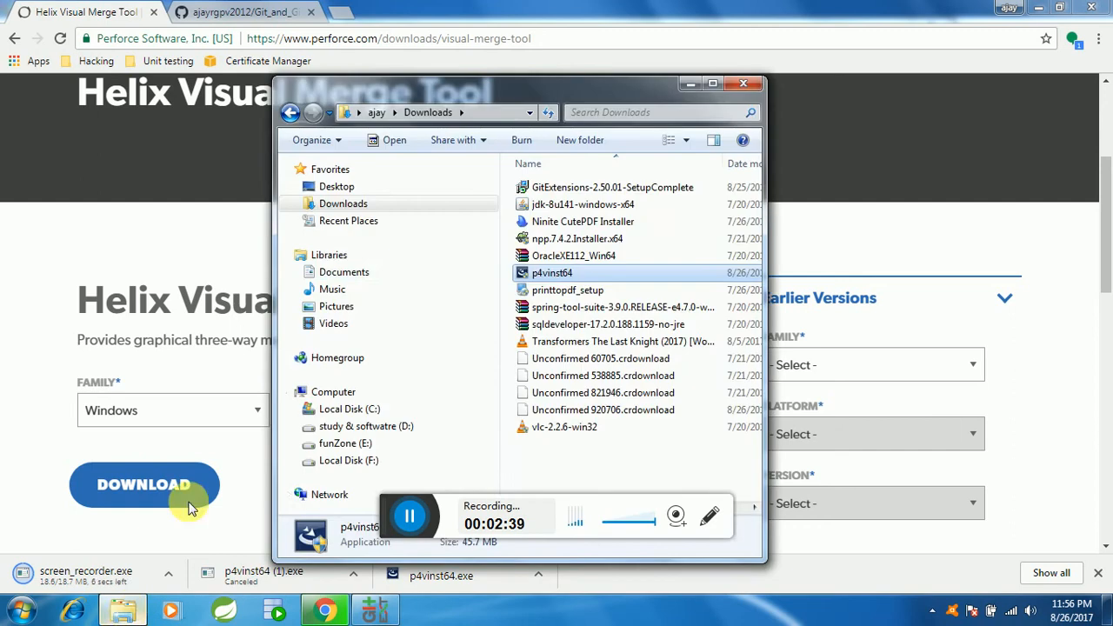
pyautogui.click(343, 410)
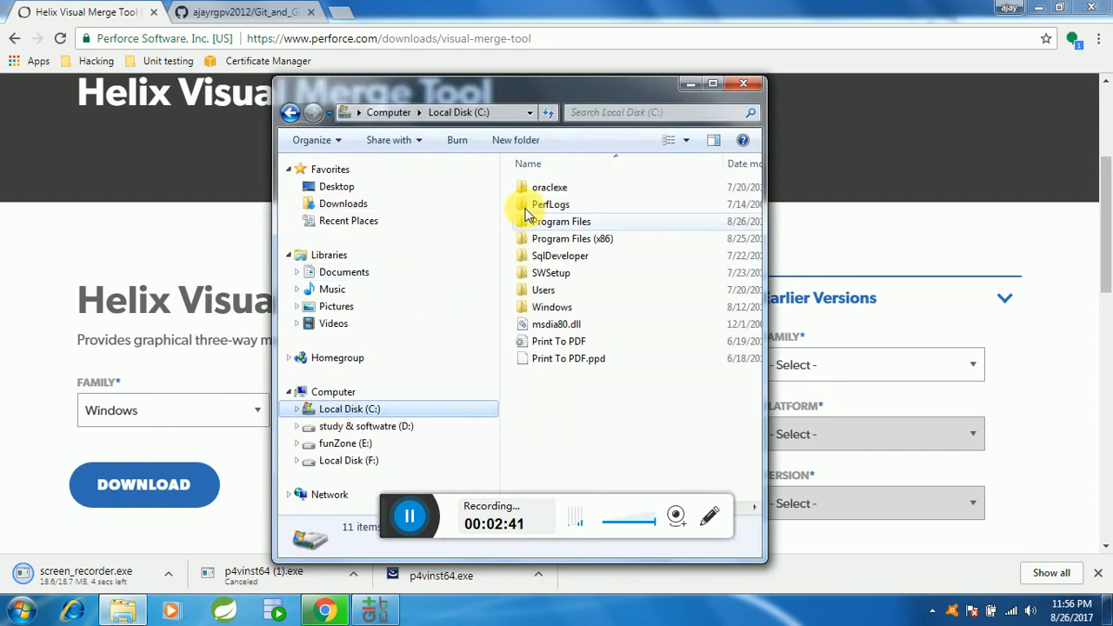
pyautogui.doubleClick(561, 220)
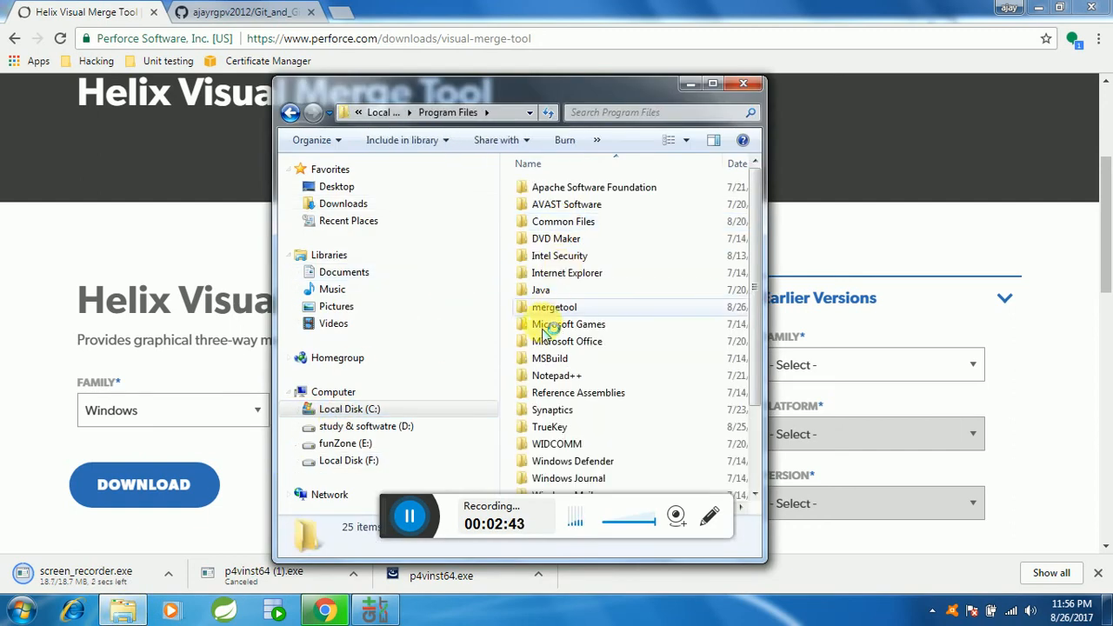
pyautogui.click(553, 307)
pyautogui.doubleClick(554, 306)
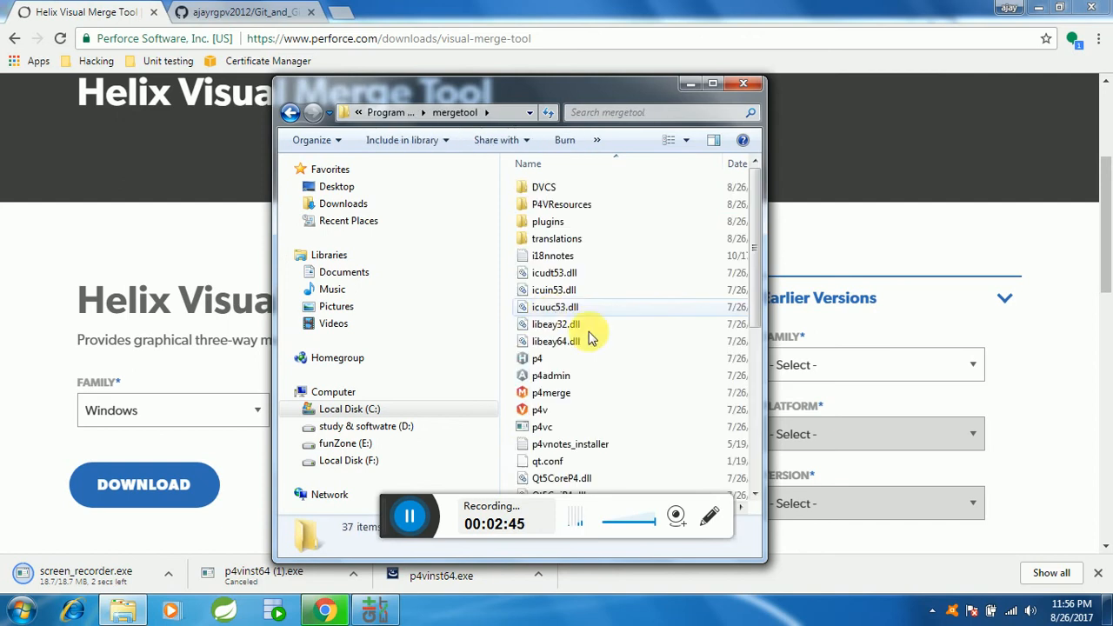
pyautogui.scroll(-5, 609, 348)
pyautogui.scroll(3, 574, 391)
pyautogui.scroll(2, 566, 406)
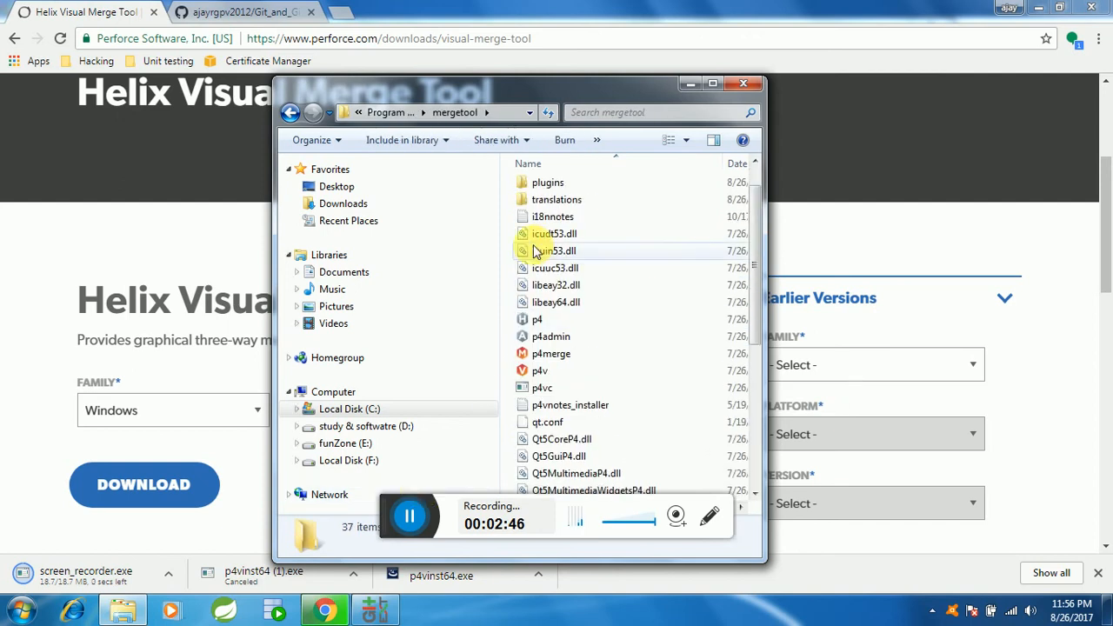
# Step: Switch to Git Extensions, close the open settings window and reopen the settings at Git Config
pyautogui.click(375, 611)
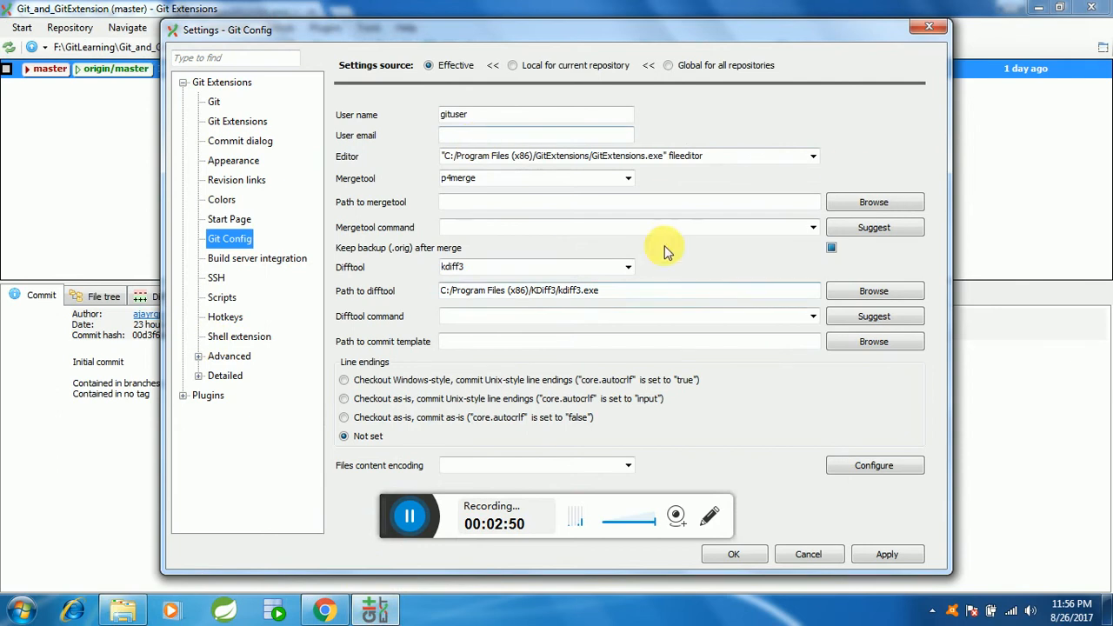
pyautogui.click(939, 27)
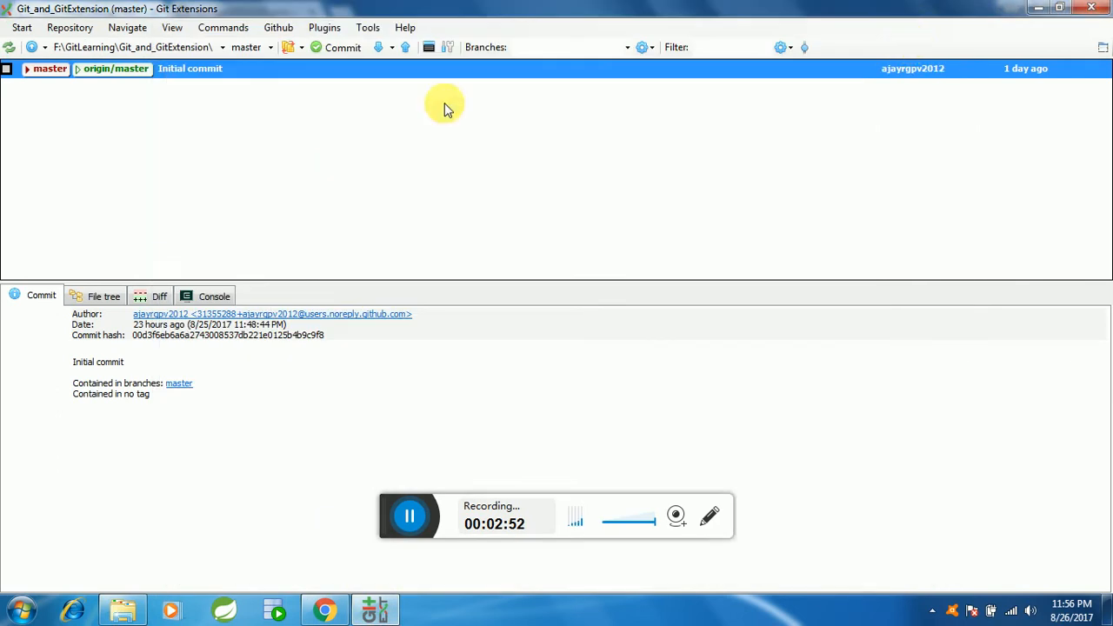
pyautogui.click(367, 27)
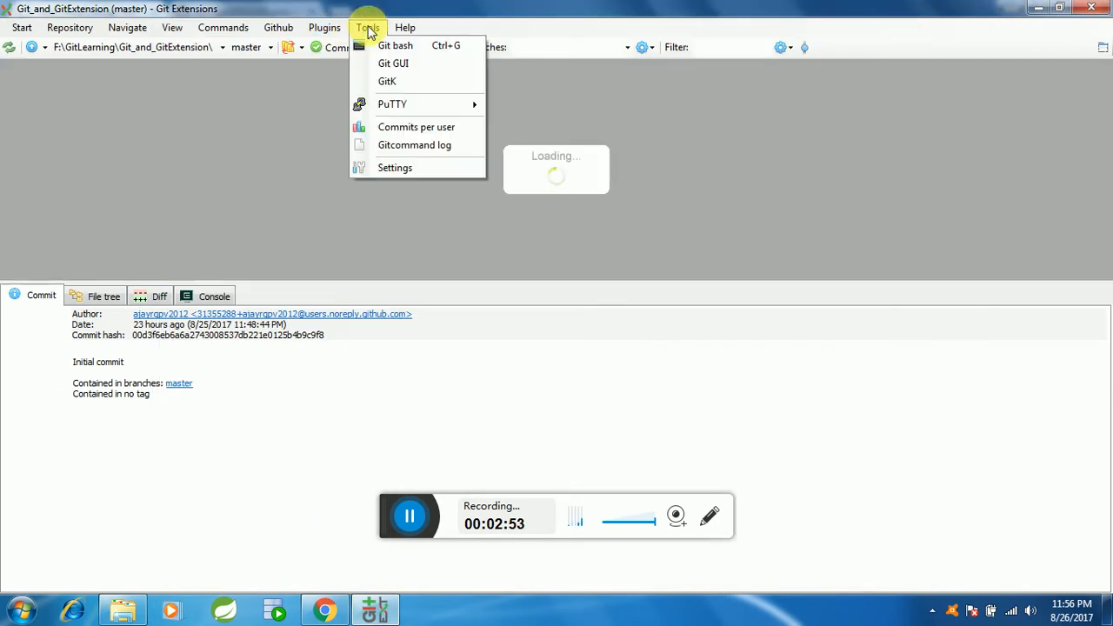
pyautogui.click(392, 164)
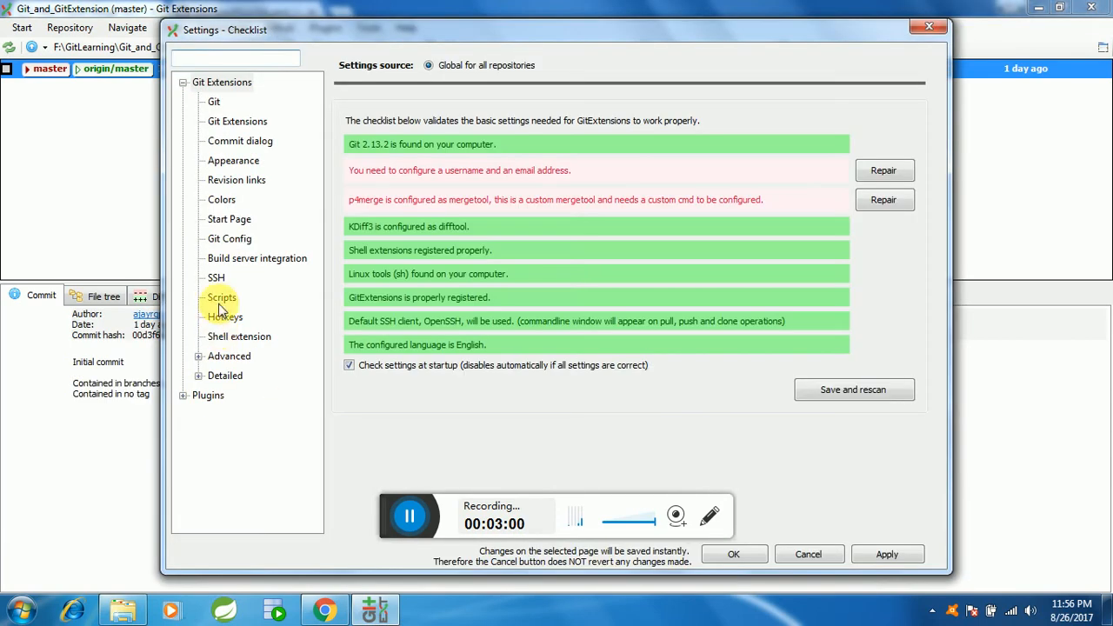
pyautogui.click(230, 238)
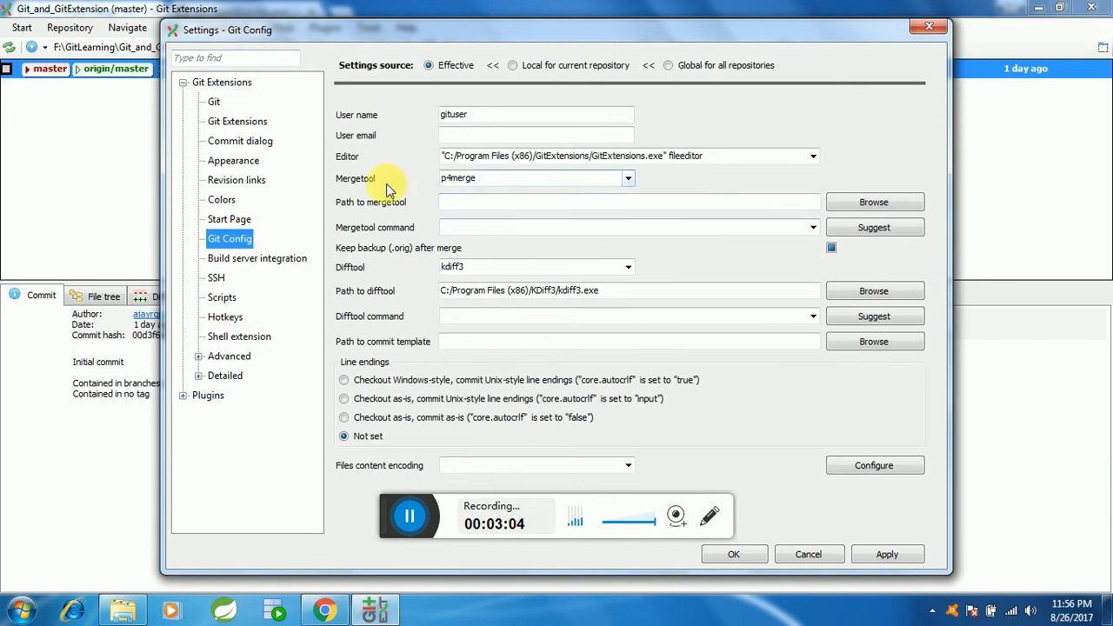
# Step: Set the mergetool to p4merge and its path to C:\Program Files\mergetool\p4merge.exe
pyautogui.click(628, 177)
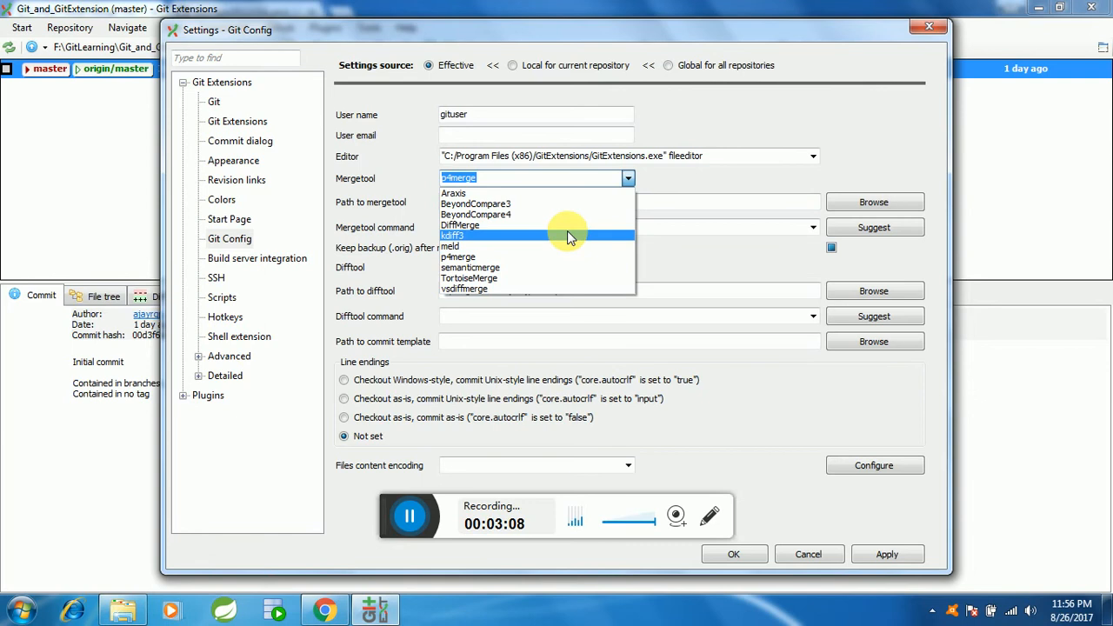
pyautogui.click(532, 257)
pyautogui.click(866, 204)
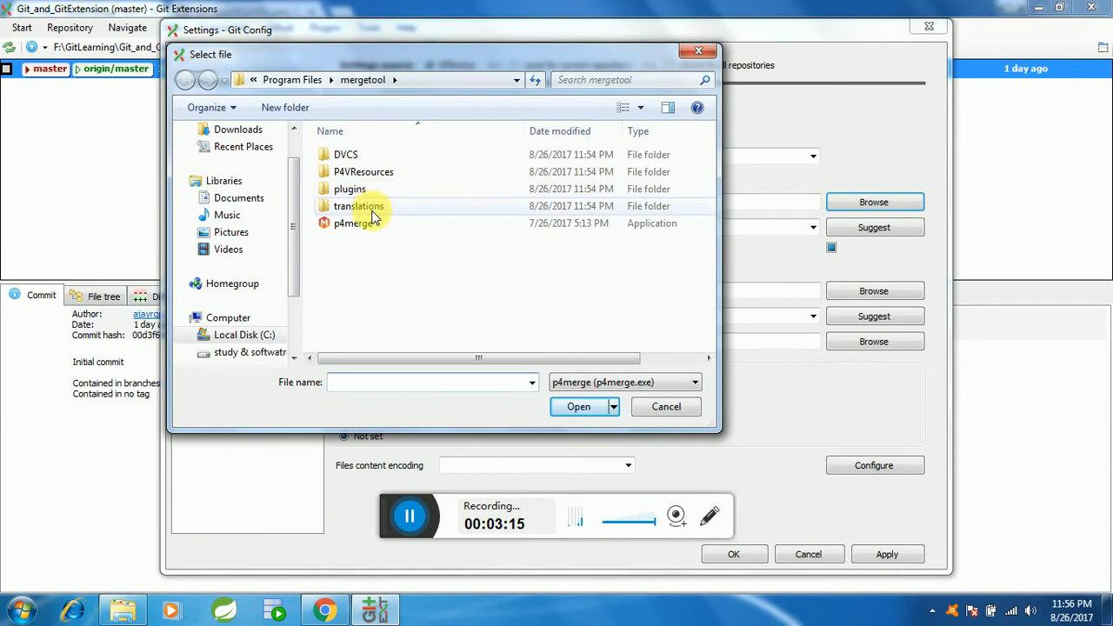
pyautogui.click(452, 80)
pyautogui.click(352, 226)
pyautogui.doubleClick(352, 226)
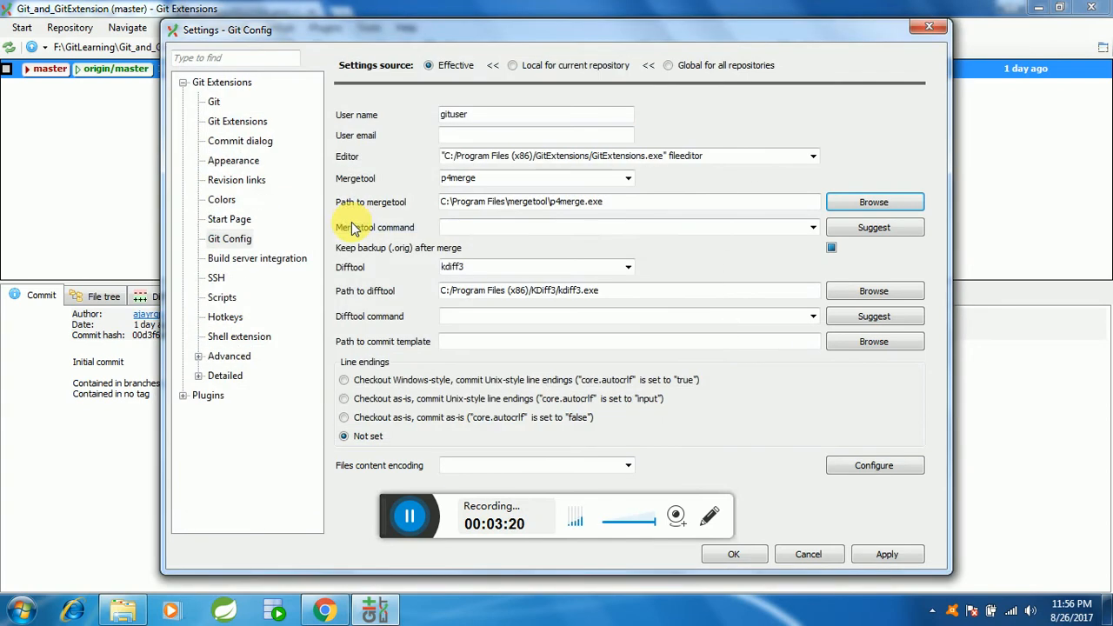
# Step: Fill in the suggested mergetool command for p4merge, then apply and save the Git Config settings
pyautogui.click(870, 228)
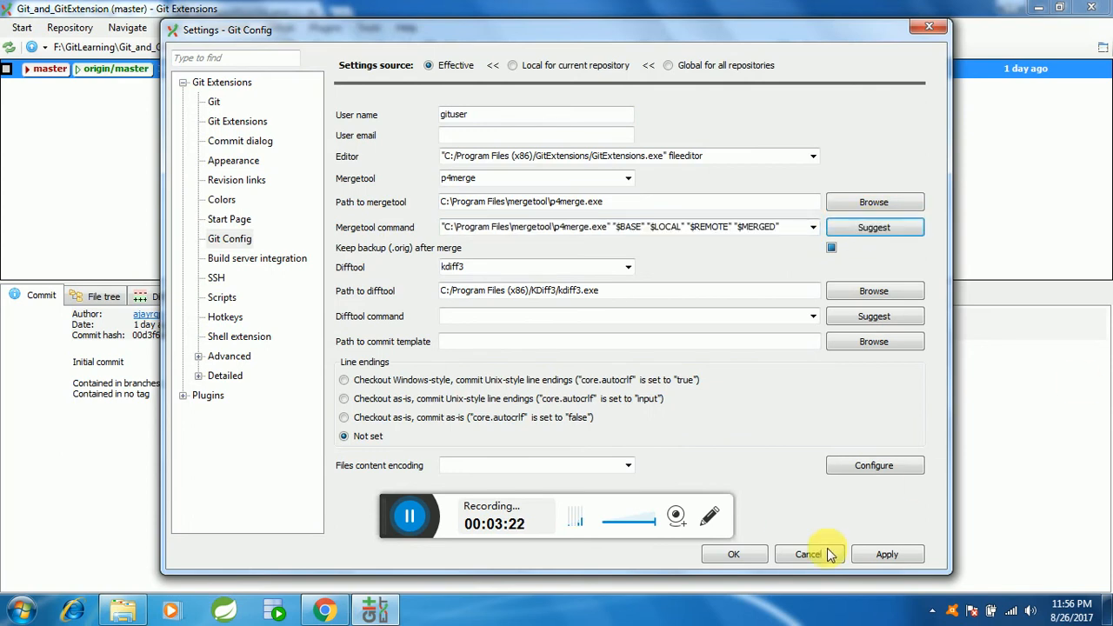
pyautogui.click(891, 555)
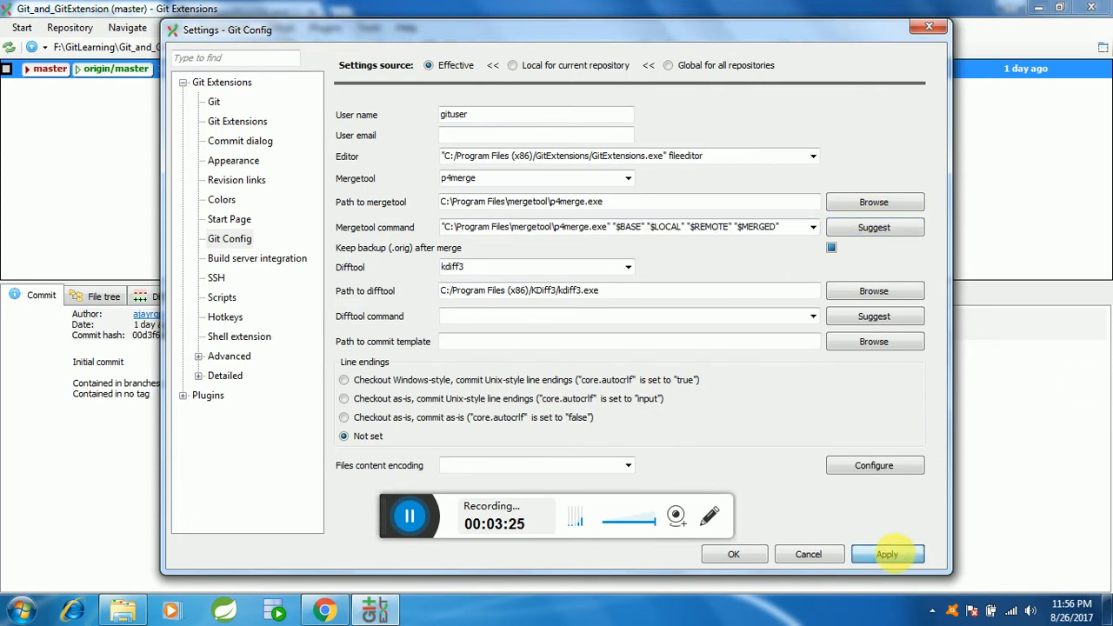
pyautogui.click(733, 554)
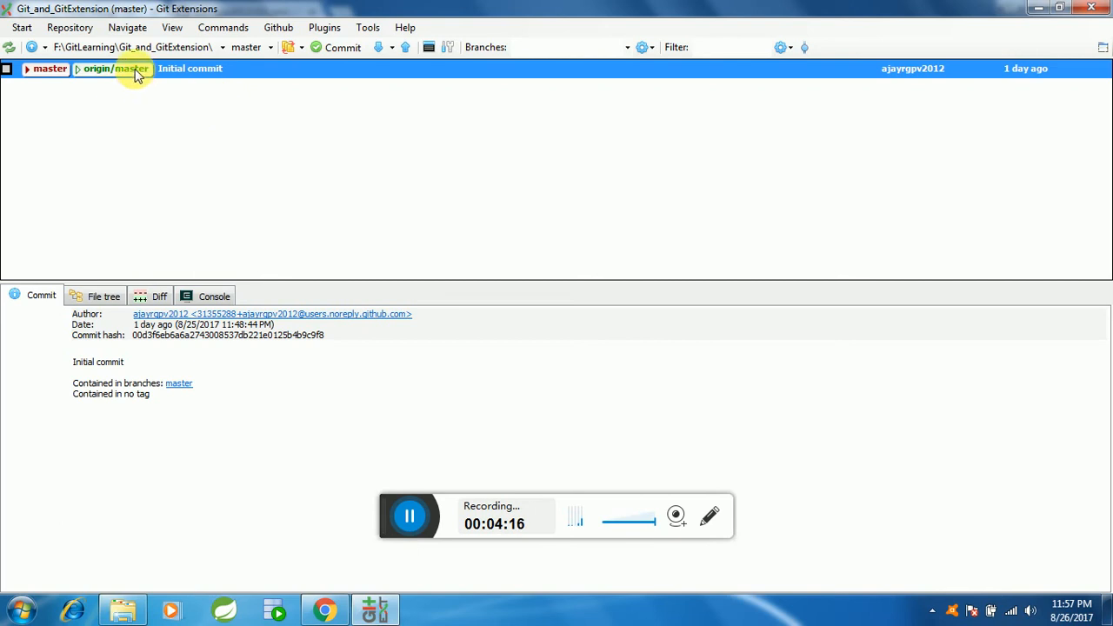
# Step: Create a branch named develop at the Initial commit and check it out
pyautogui.rightClick(250, 69)
pyautogui.rightClick(192, 70)
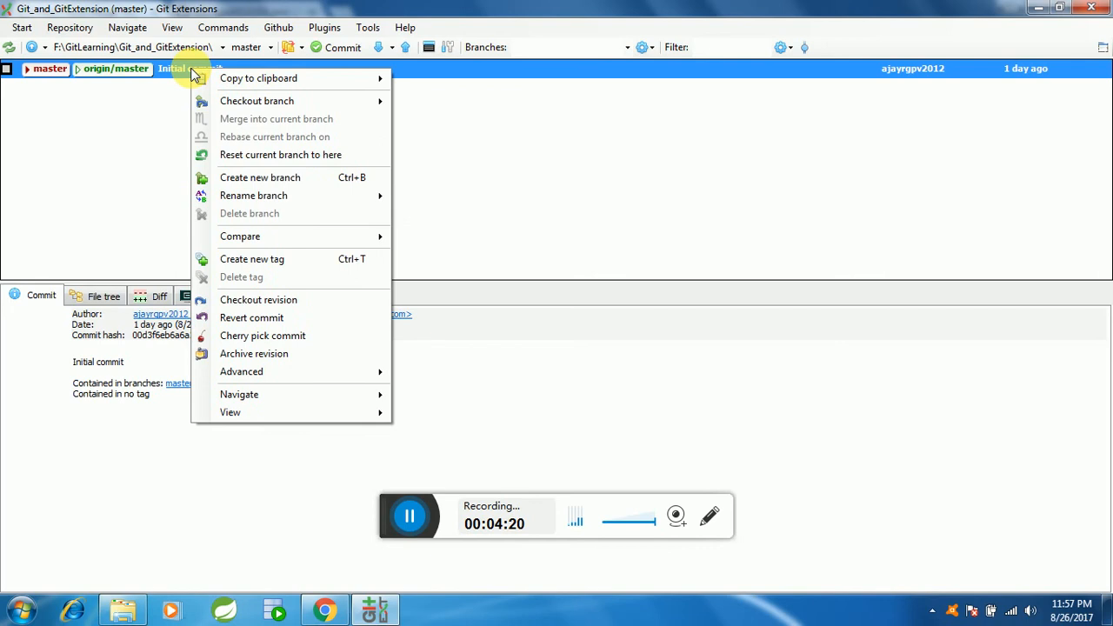
pyautogui.click(248, 177)
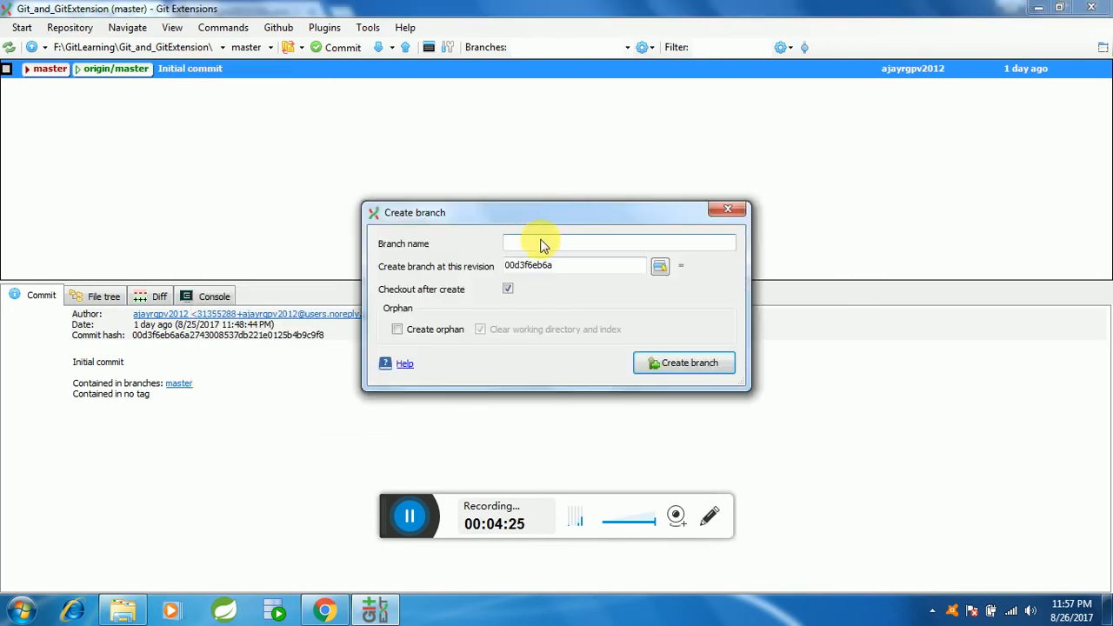
pyautogui.write('develop')
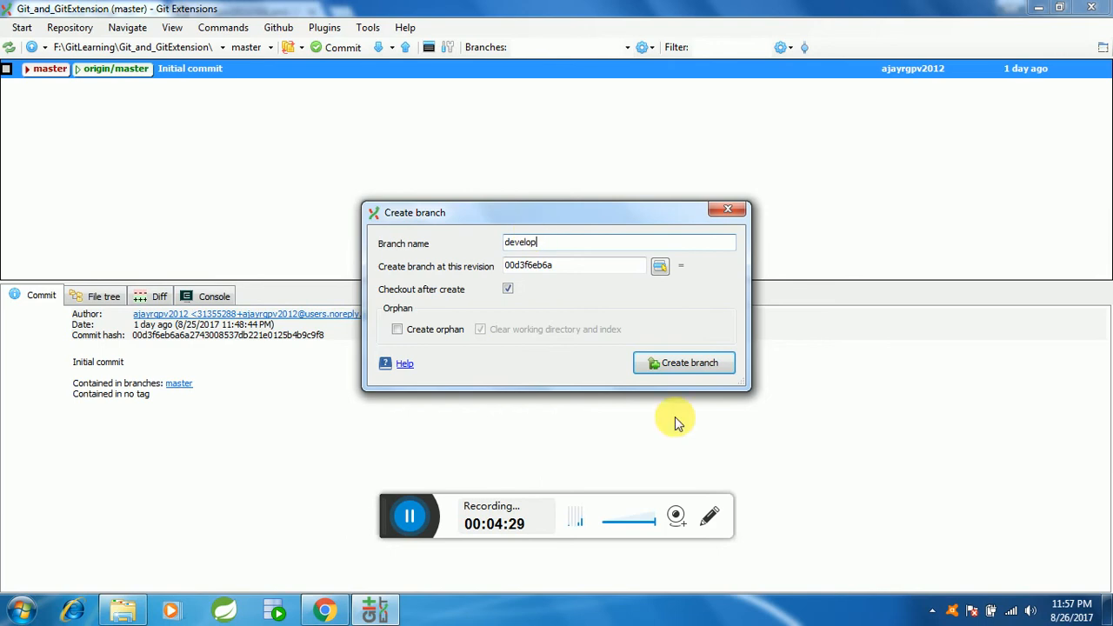
pyautogui.click(688, 365)
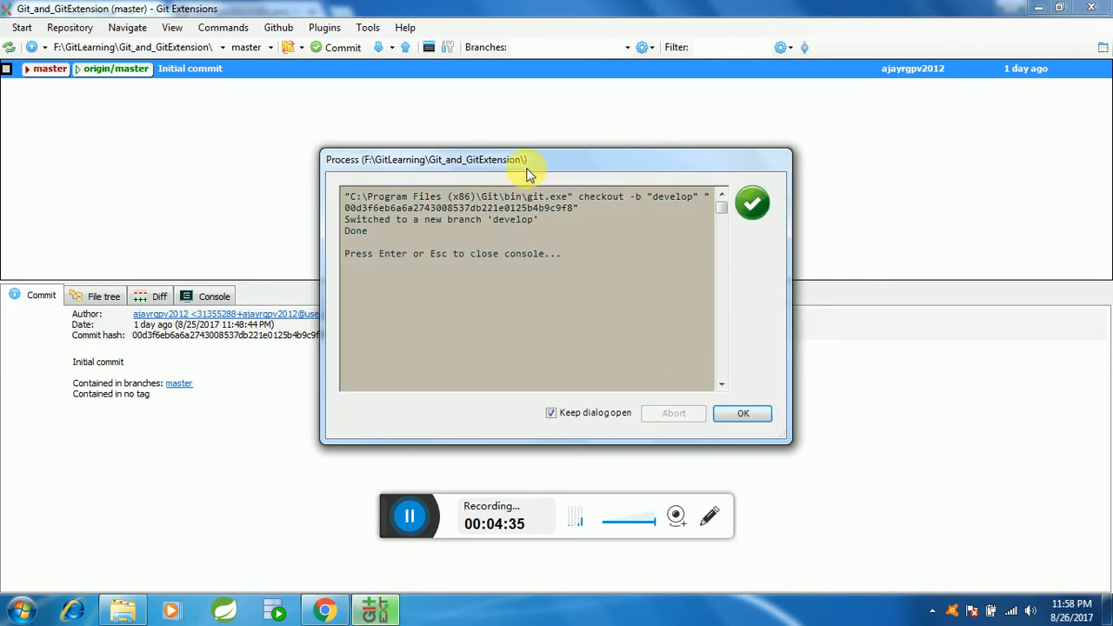
pyautogui.click(743, 414)
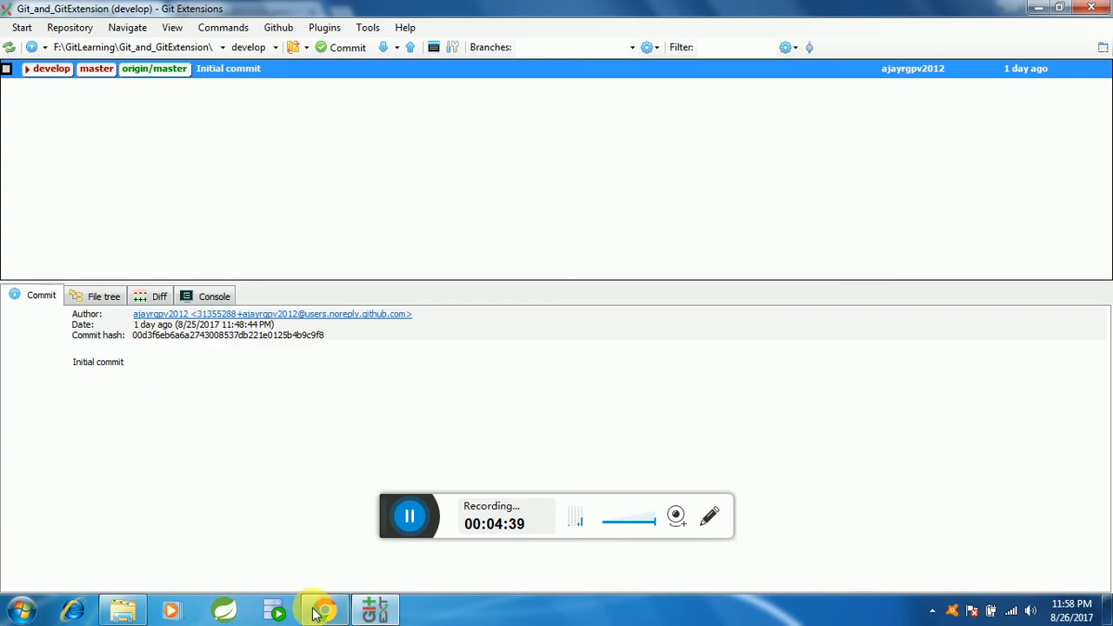
# Step: Switch to Chrome and examine the branches of the Git_and_GitExtension repository on GitHub
pyautogui.click(318, 608)
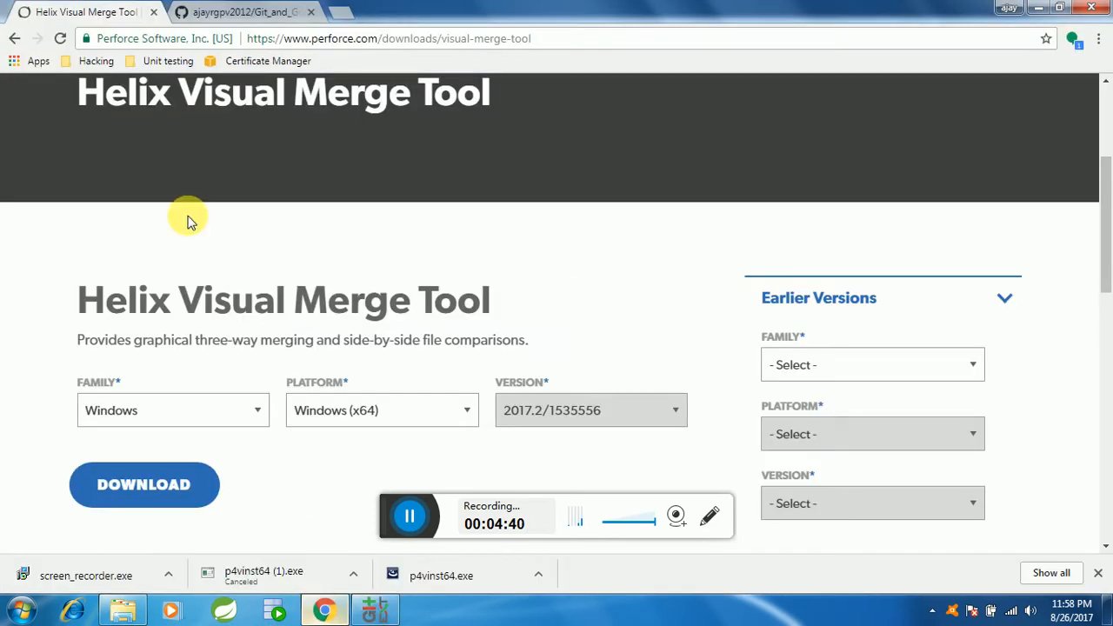
pyautogui.click(267, 9)
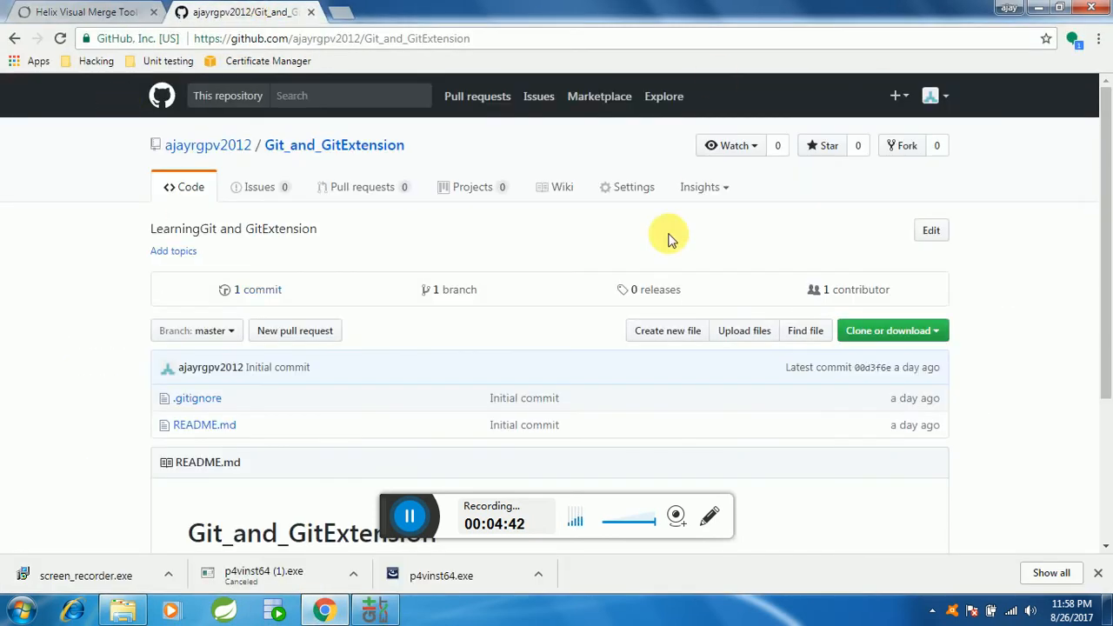
pyautogui.click(224, 336)
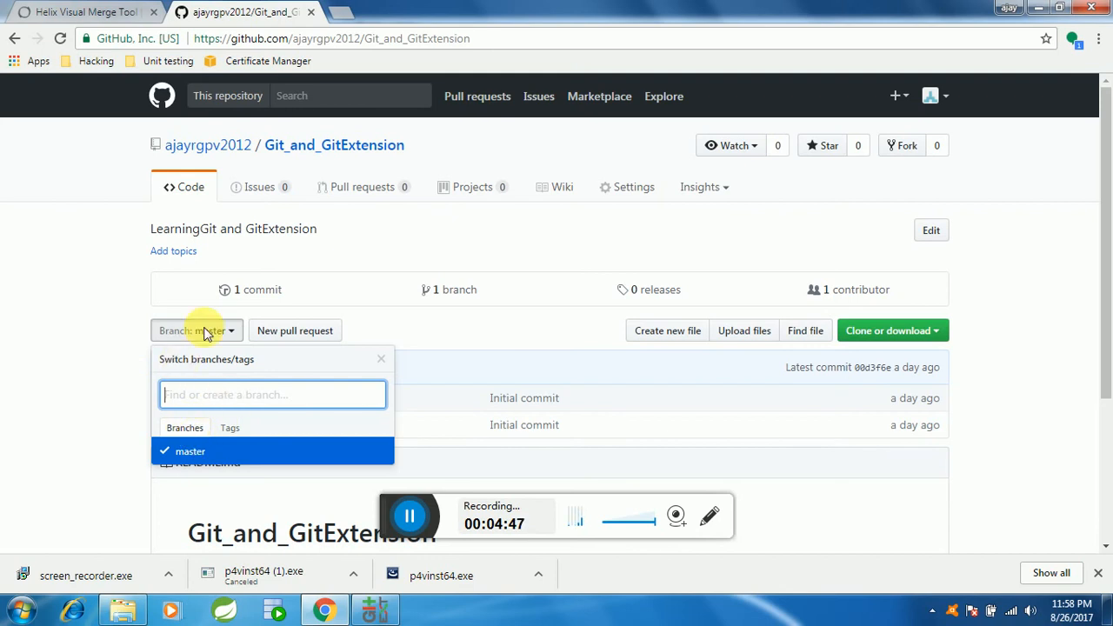
pyautogui.click(97, 296)
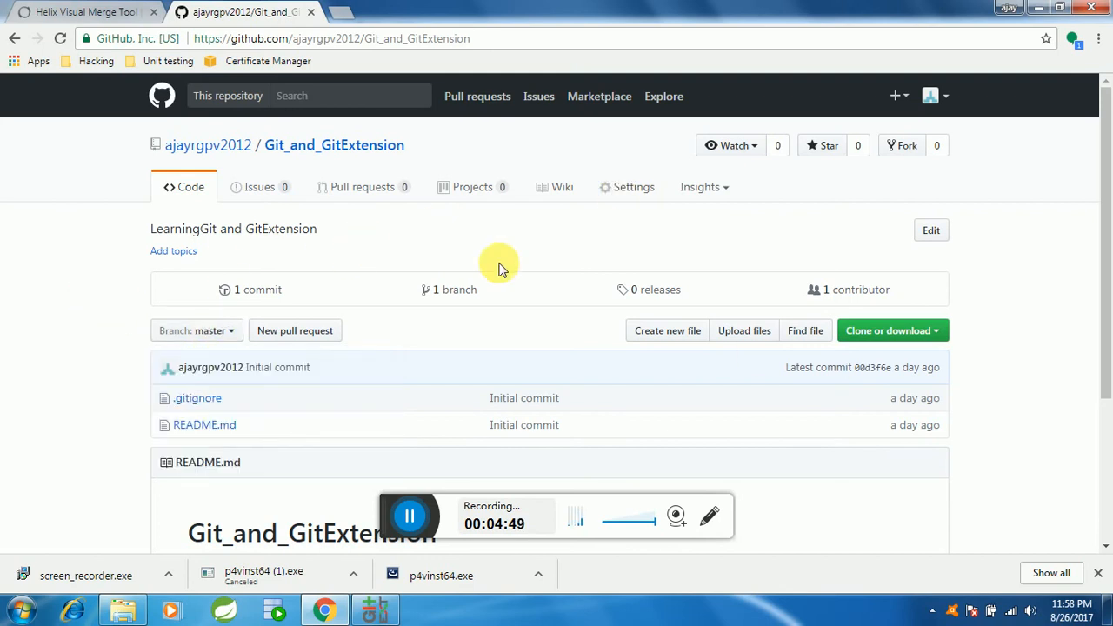
pyautogui.click(461, 294)
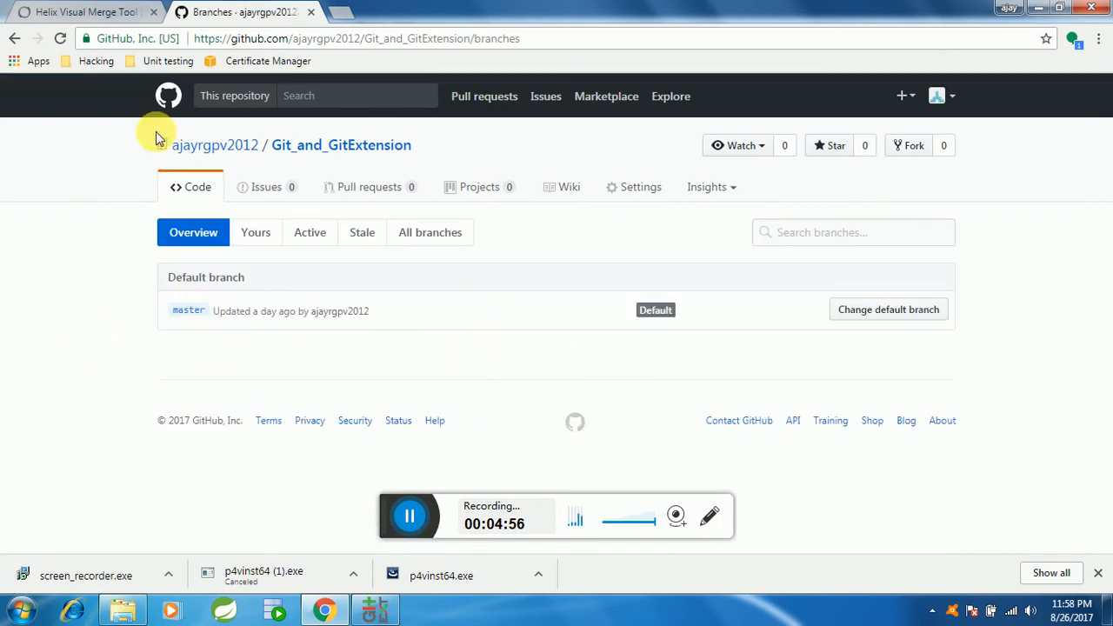
# Step: Switch to Windows Explorer, open the repository folder F:\GitLearning\Git_and_GitExtension and move its window aside
pyautogui.click(378, 612)
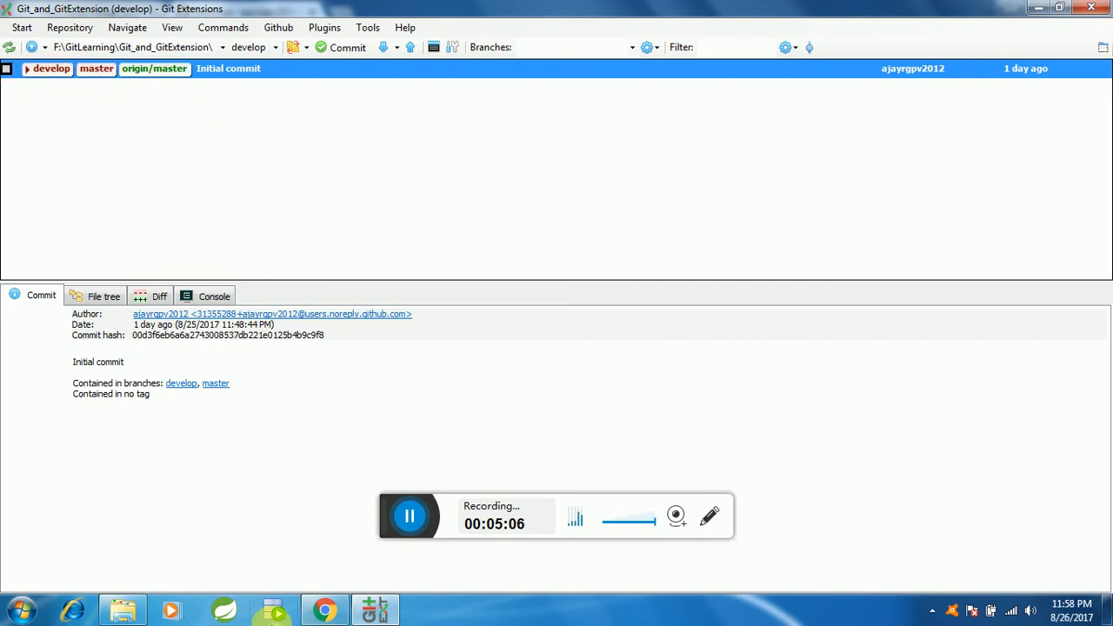
pyautogui.click(137, 614)
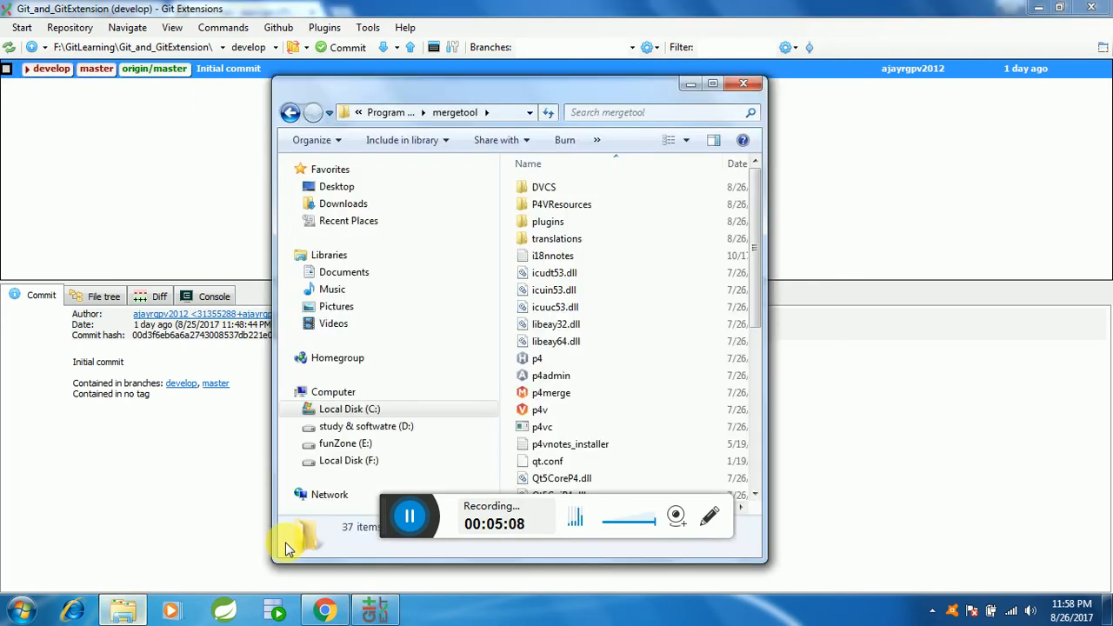
pyautogui.click(369, 463)
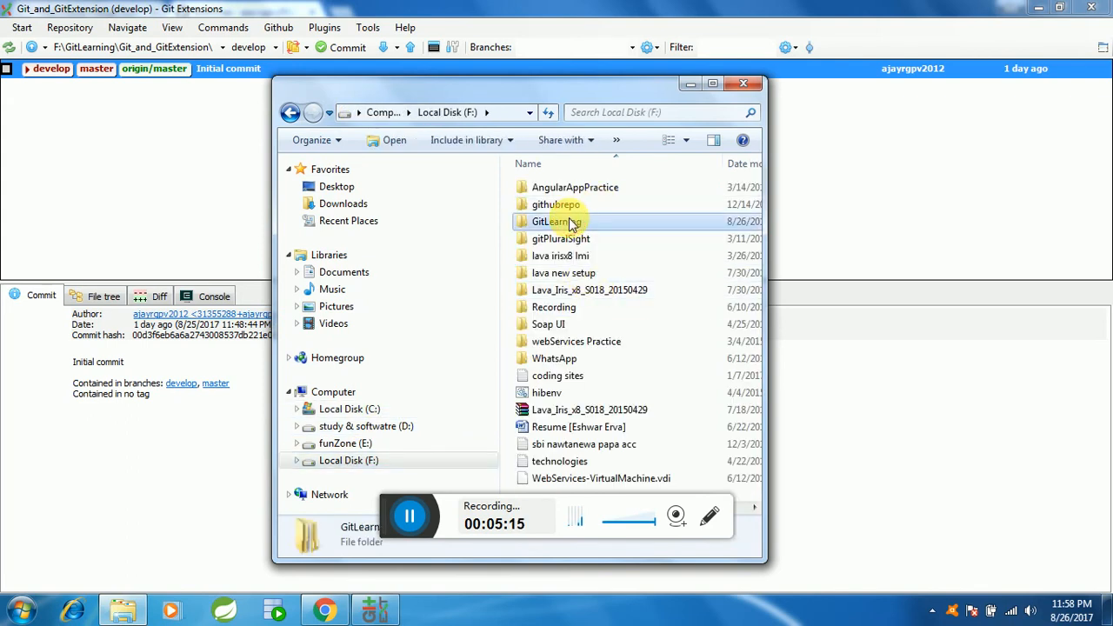
pyautogui.doubleClick(574, 221)
pyautogui.doubleClick(589, 206)
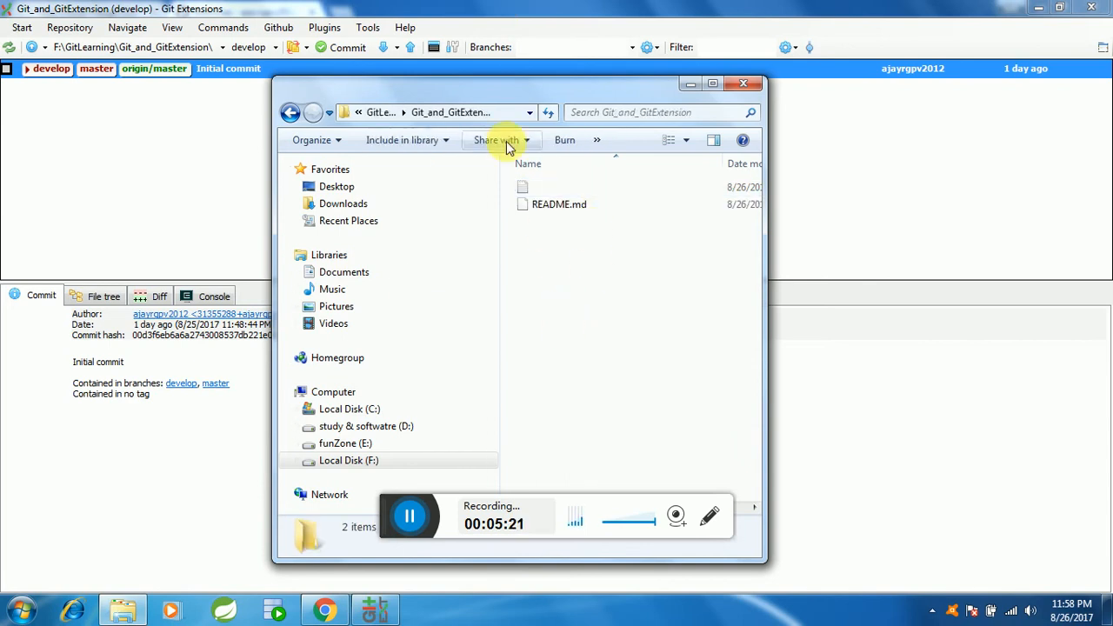
pyautogui.moveTo(537, 87); pyautogui.dragTo(834, 85)
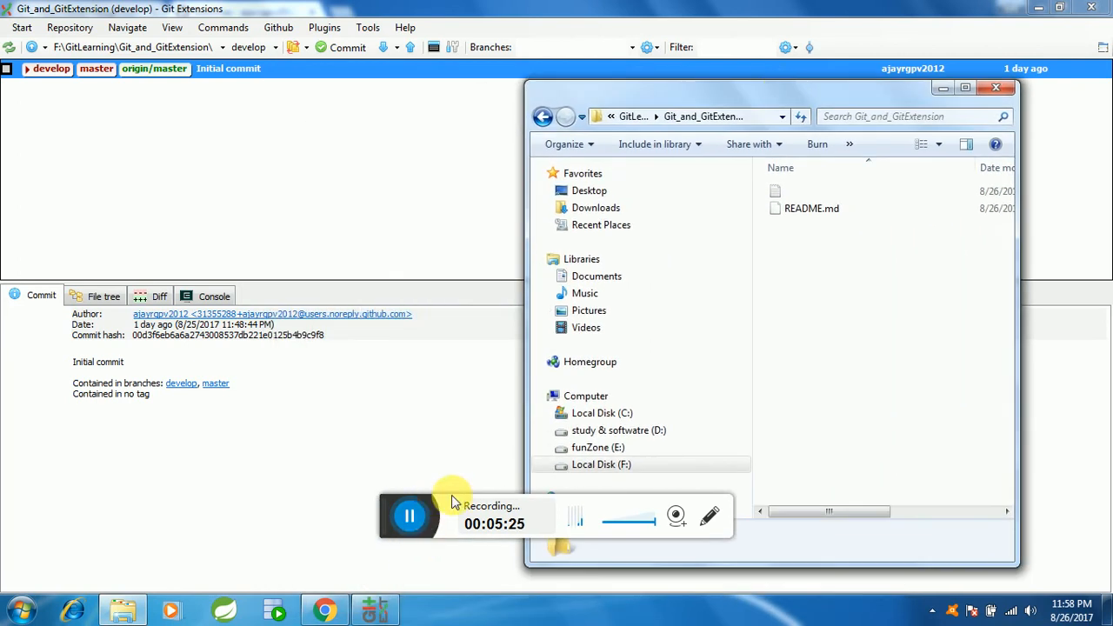
pyautogui.moveTo(393, 509); pyautogui.dragTo(409, 561)
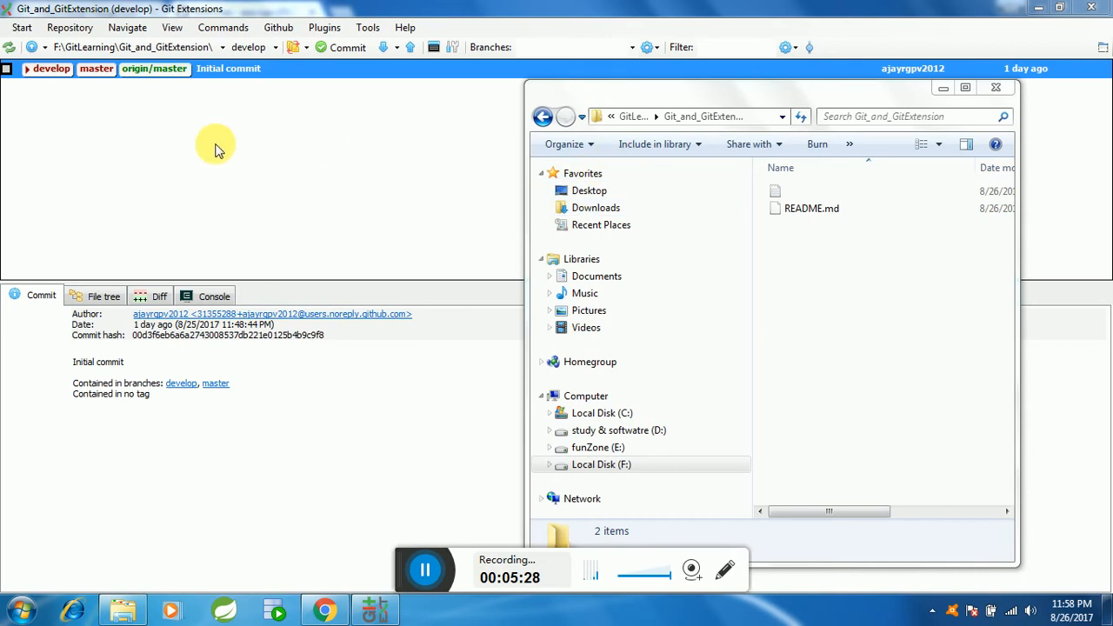
# Step: Return to Git Extensions and view the local branches available for checkout
pyautogui.click(241, 137)
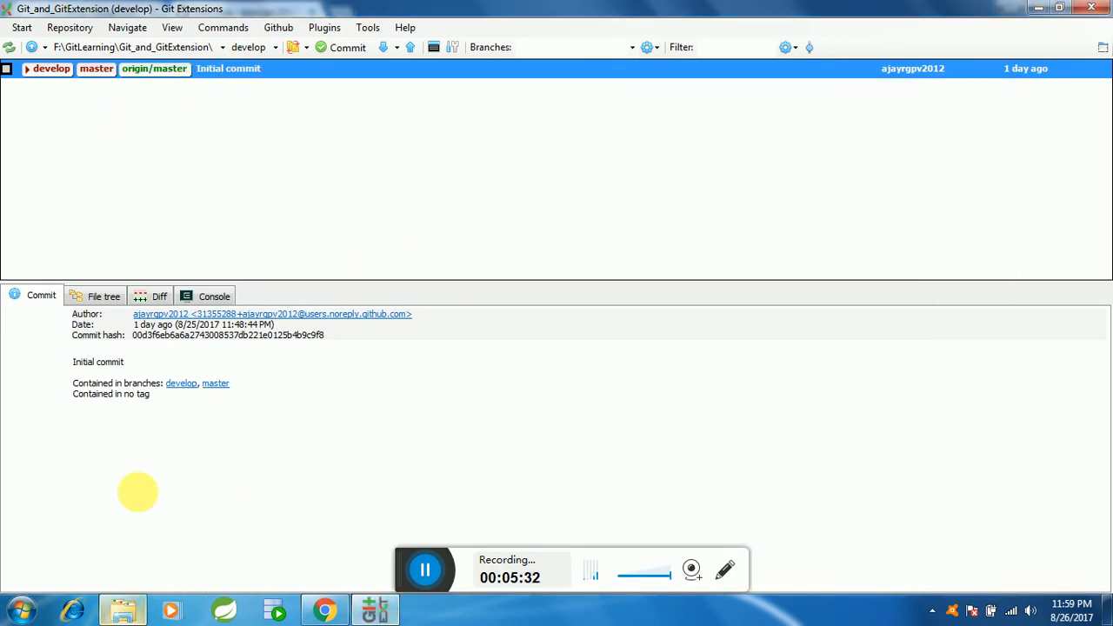
pyautogui.click(276, 49)
pyautogui.click(265, 106)
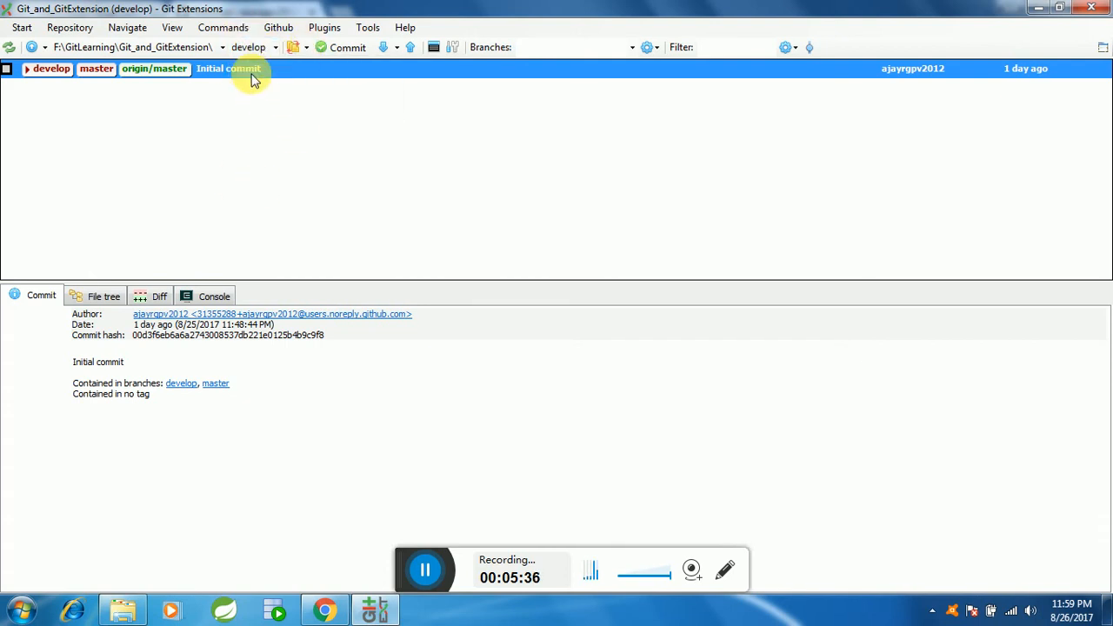
pyautogui.click(265, 48)
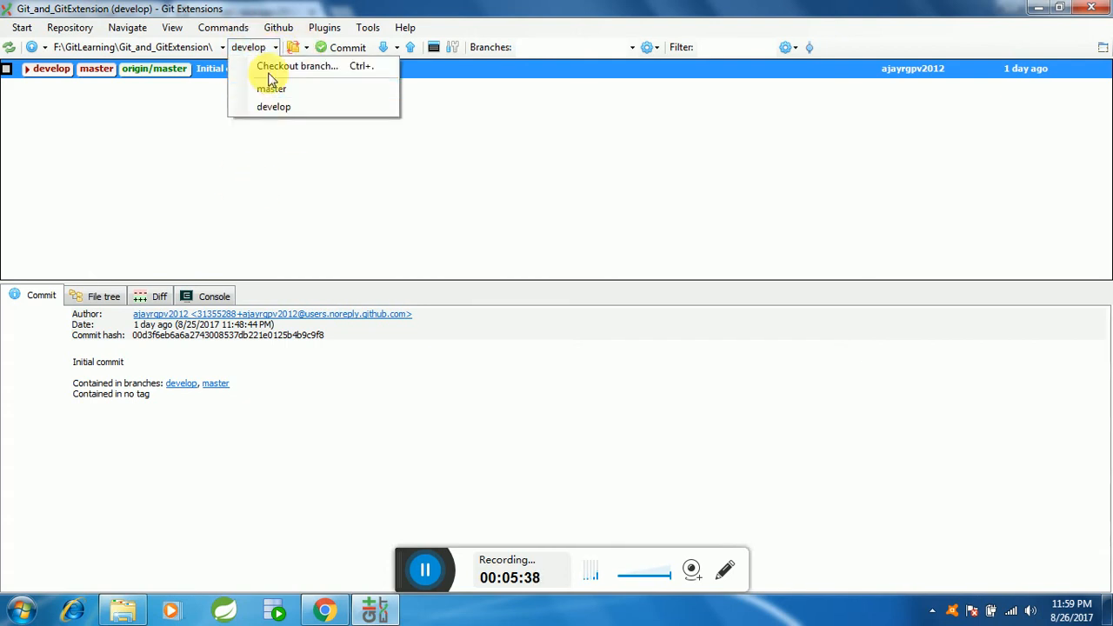
pyautogui.click(261, 178)
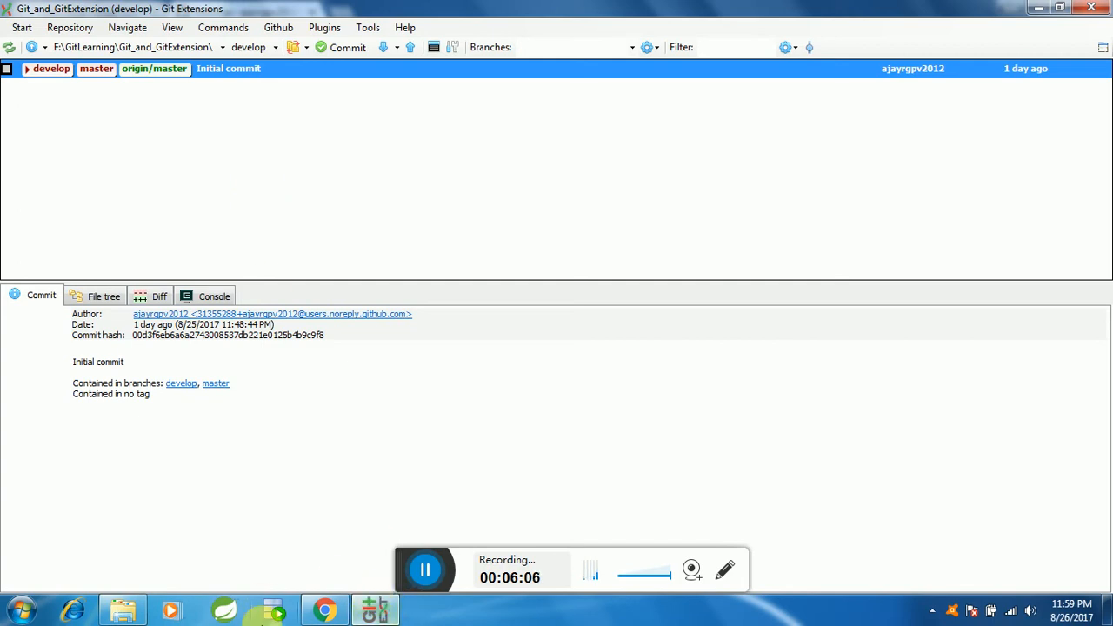
# Step: Switch to Windows Explorer and create a text document named First File in the Git_and_GitExtension folder
pyautogui.click(139, 616)
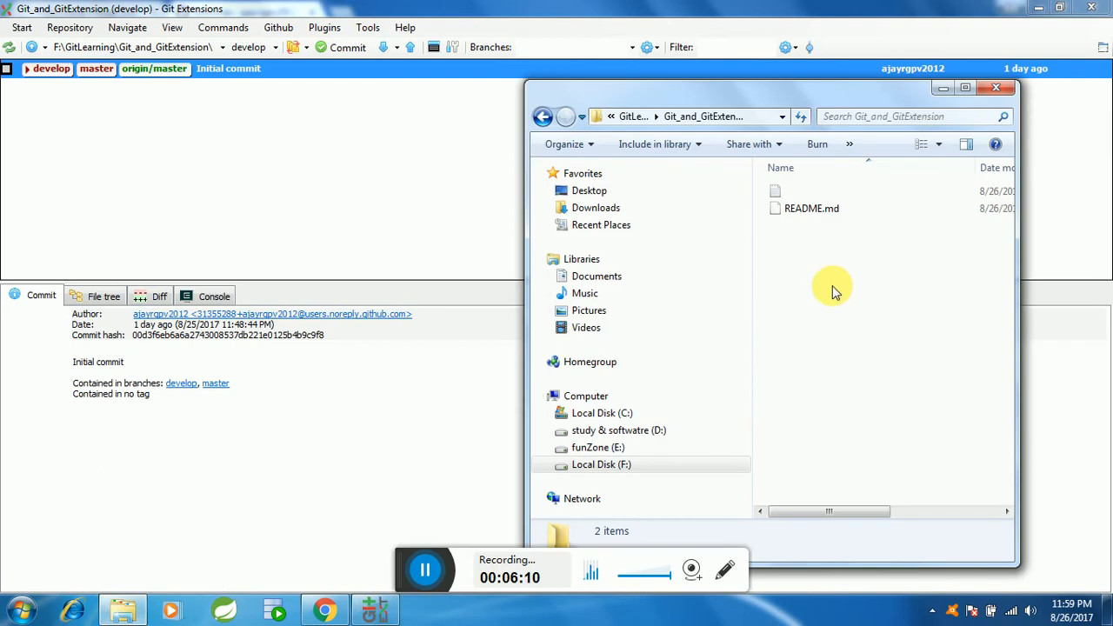
pyautogui.moveTo(808, 83); pyautogui.dragTo(798, 56)
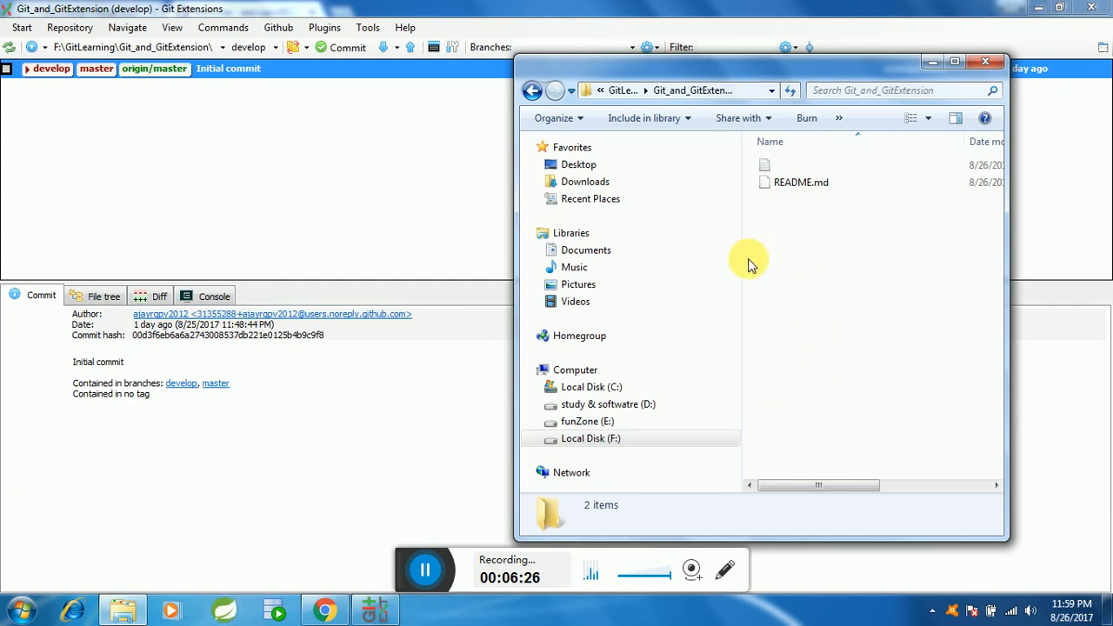
pyautogui.rightClick(778, 254)
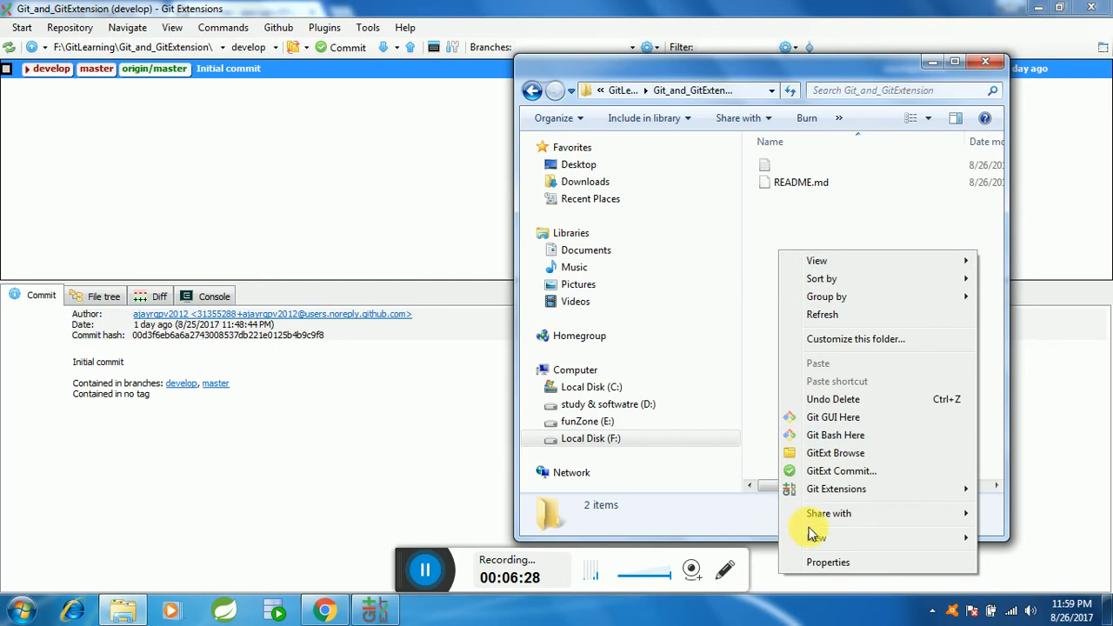
pyautogui.moveTo(813, 541)
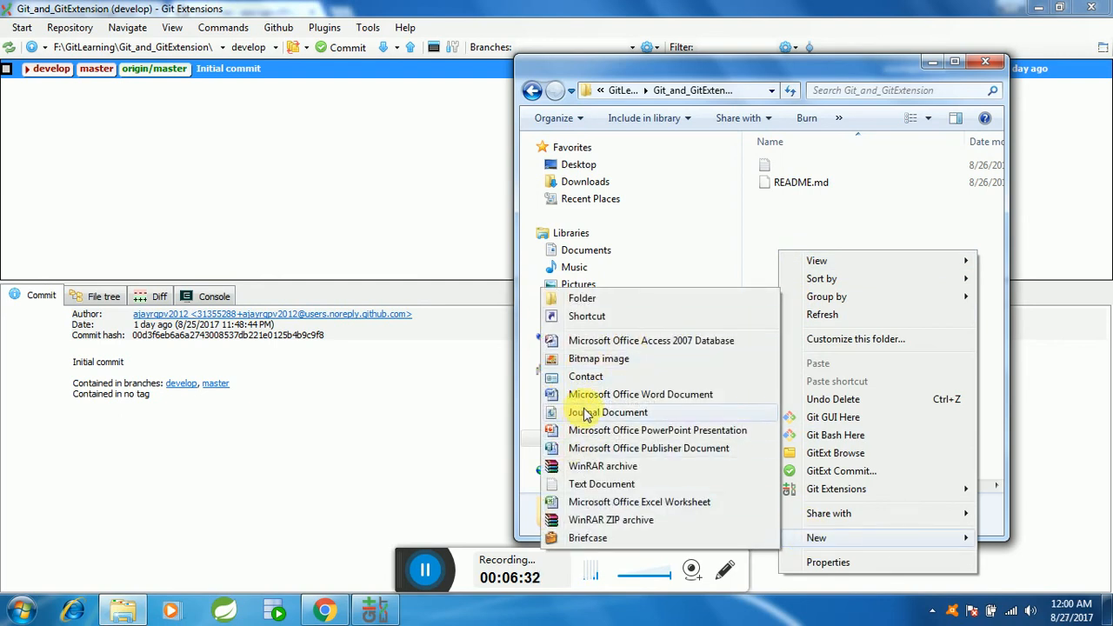
pyautogui.click(578, 483)
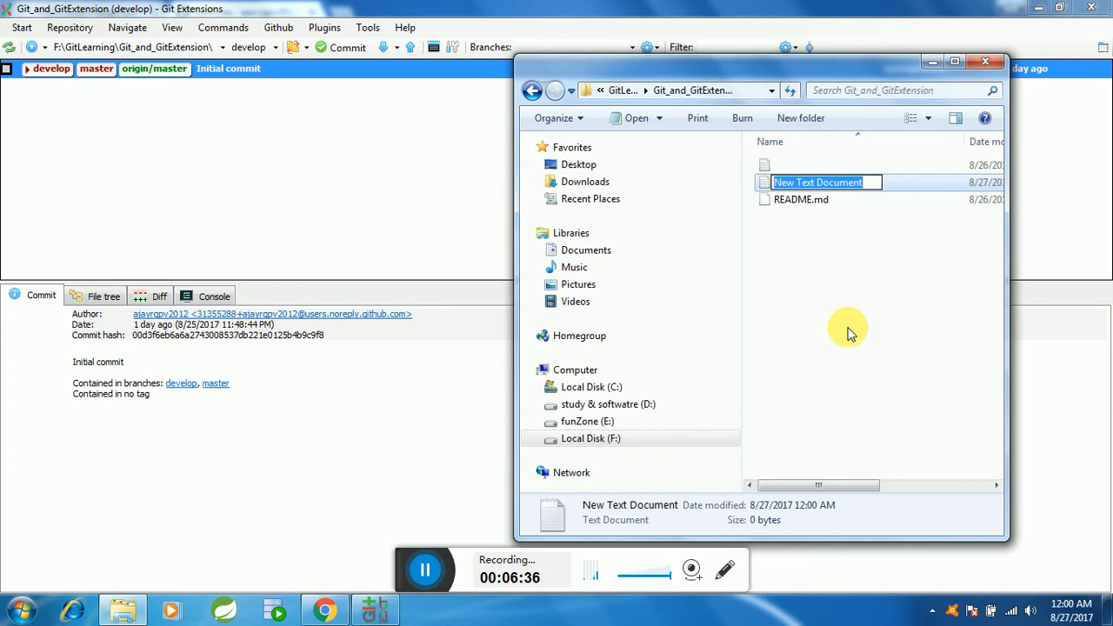
pyautogui.write('About')
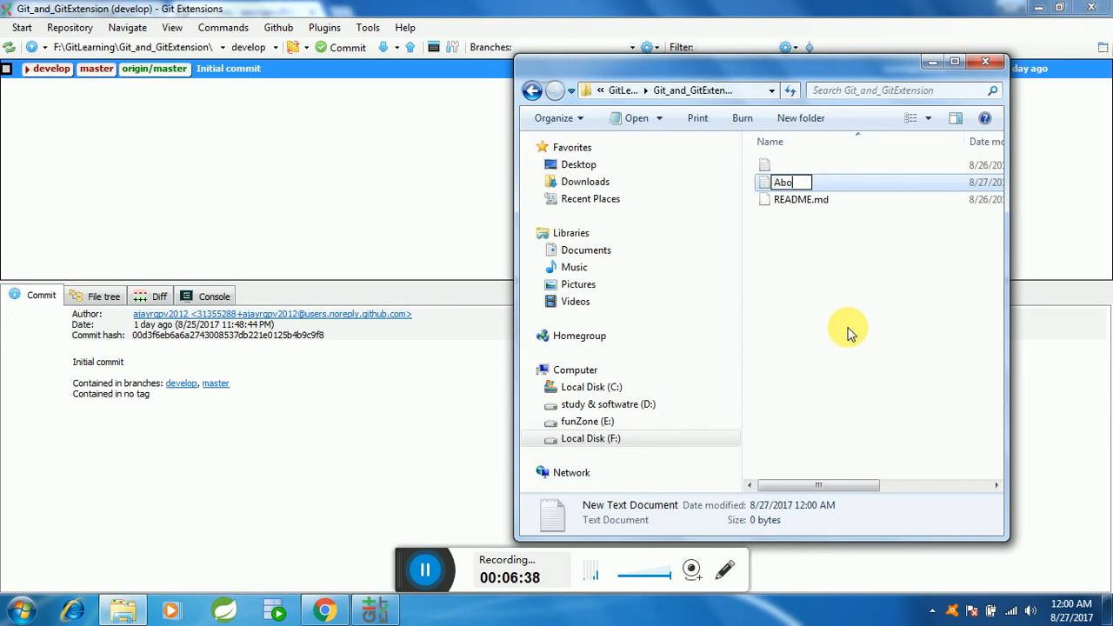
pyautogui.press('BackSpace')
pyautogui.press('BackSpace')
pyautogui.press('BackSpace')
pyautogui.press('BackSpace')
pyautogui.press('BackSpace')
pyautogui.write('First F')
pyautogui.press('Return')
pyautogui.click(807, 296)
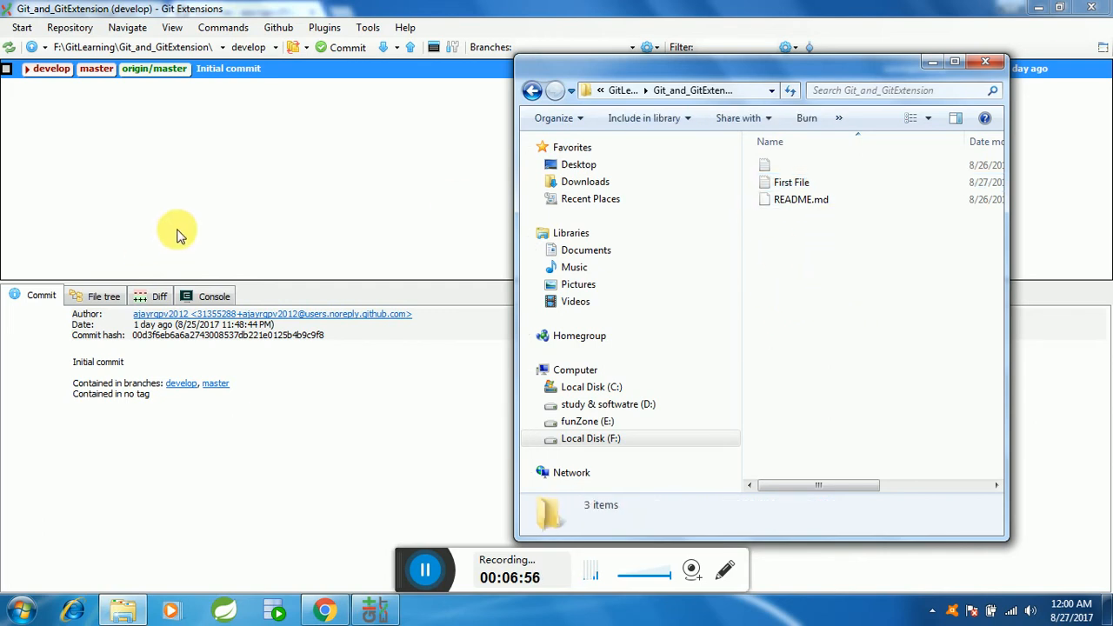
# Step: Return to Git Extensions and refresh the repository to check for the new file
pyautogui.click(332, 174)
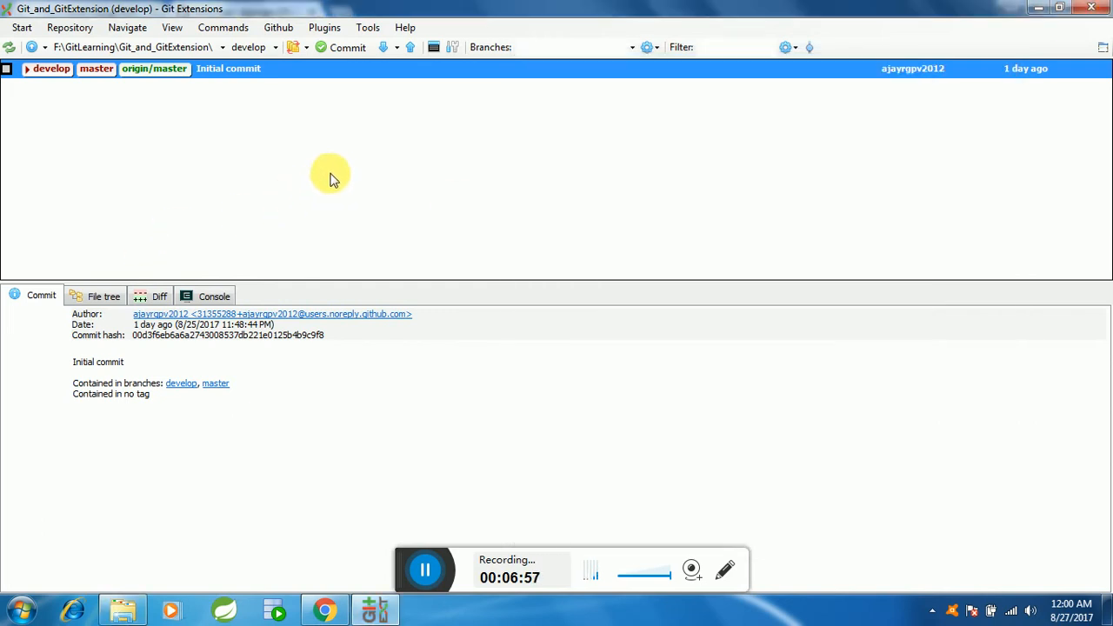
pyautogui.click(12, 48)
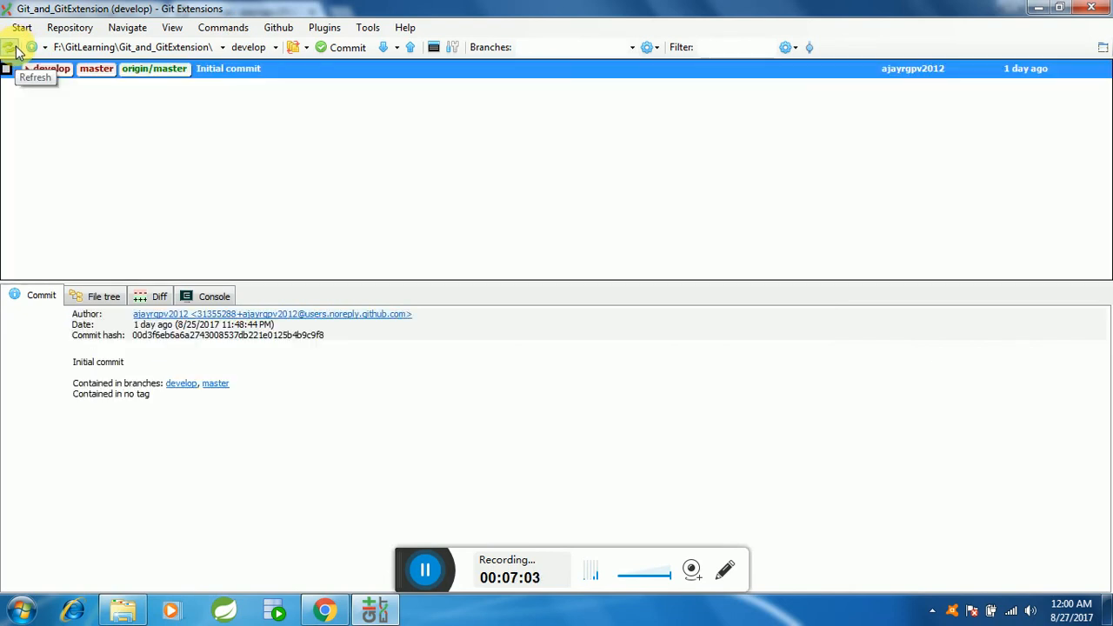
pyautogui.click(424, 570)
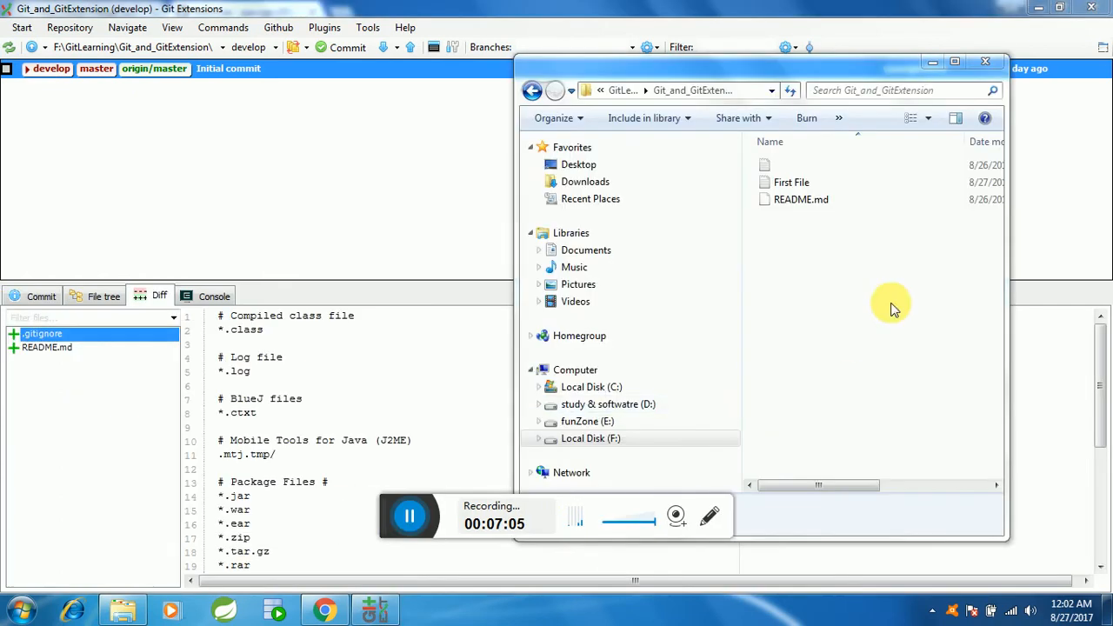
# Step: Open First File in Notepad, enter "Hey i am the first content of git demo", save it and close Notepad
pyautogui.click(812, 298)
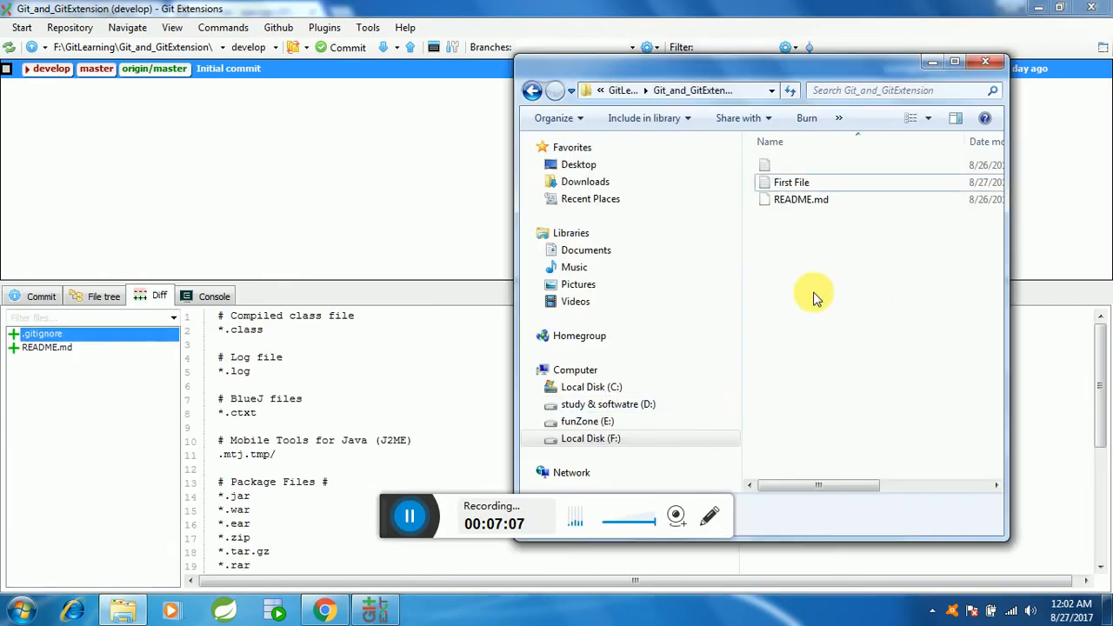
pyautogui.doubleClick(787, 184)
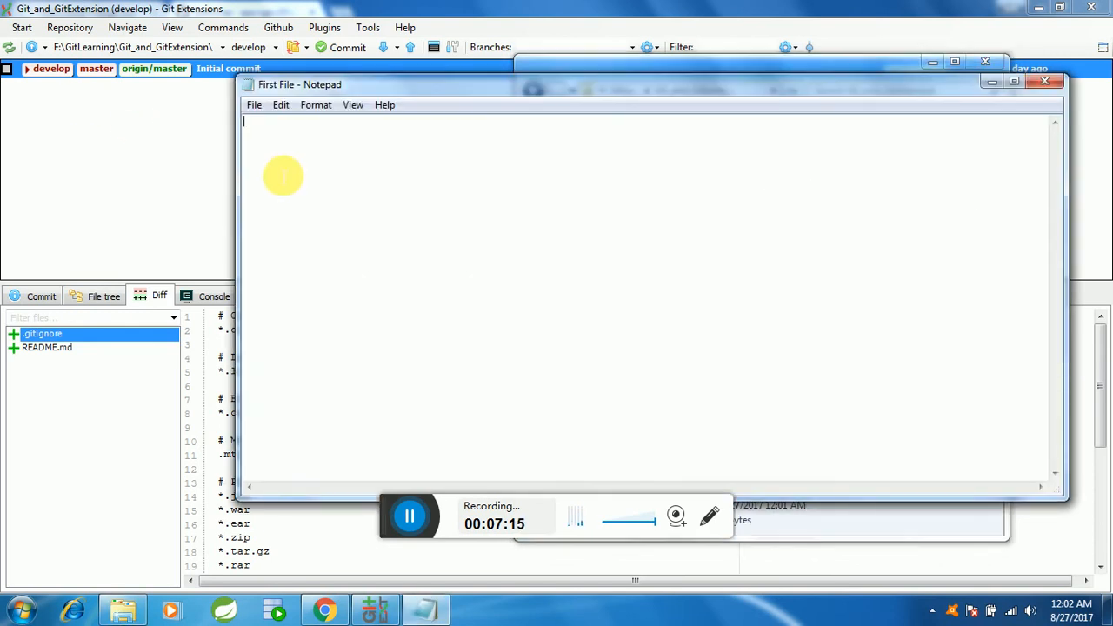
pyautogui.write('Hey i')
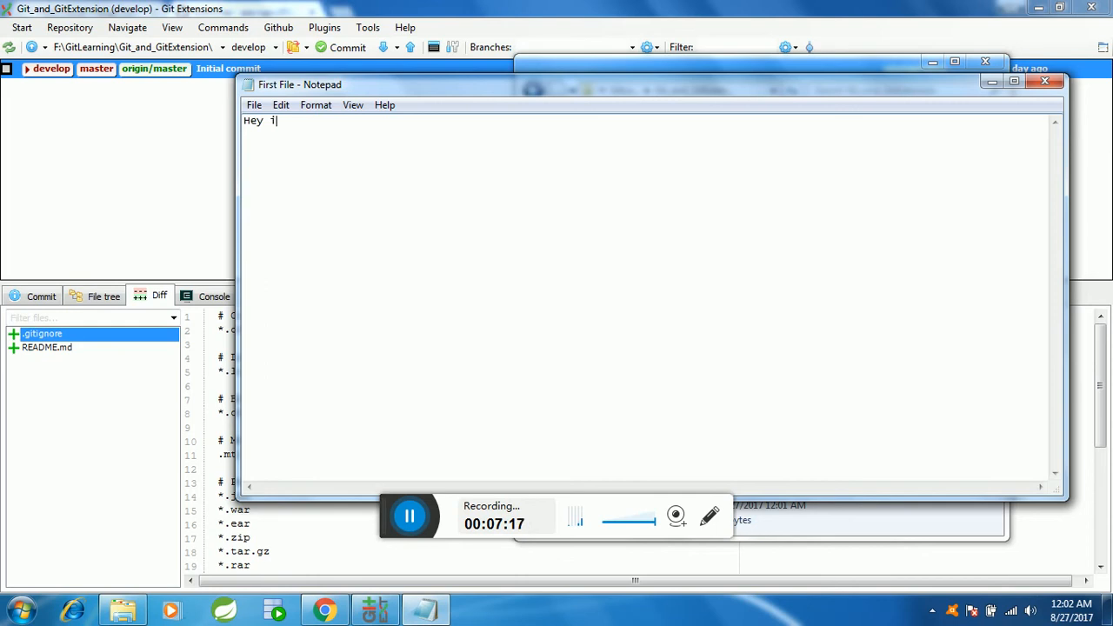
pyautogui.write(' am the filrs')
pyautogui.press('BackSpace')
pyautogui.press('BackSpace')
pyautogui.press('BackSpace')
pyautogui.write('irst content')
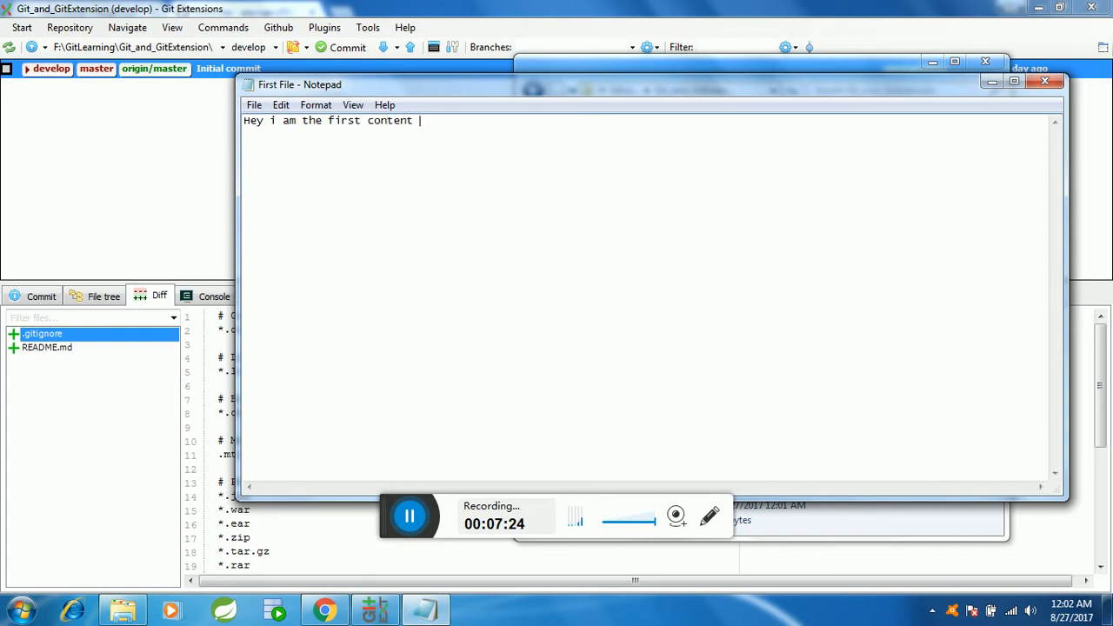
pyautogui.write(' of git demo')
pyautogui.hotkey('ctrl', 'a')
pyautogui.hotkey('ctrl', 's')
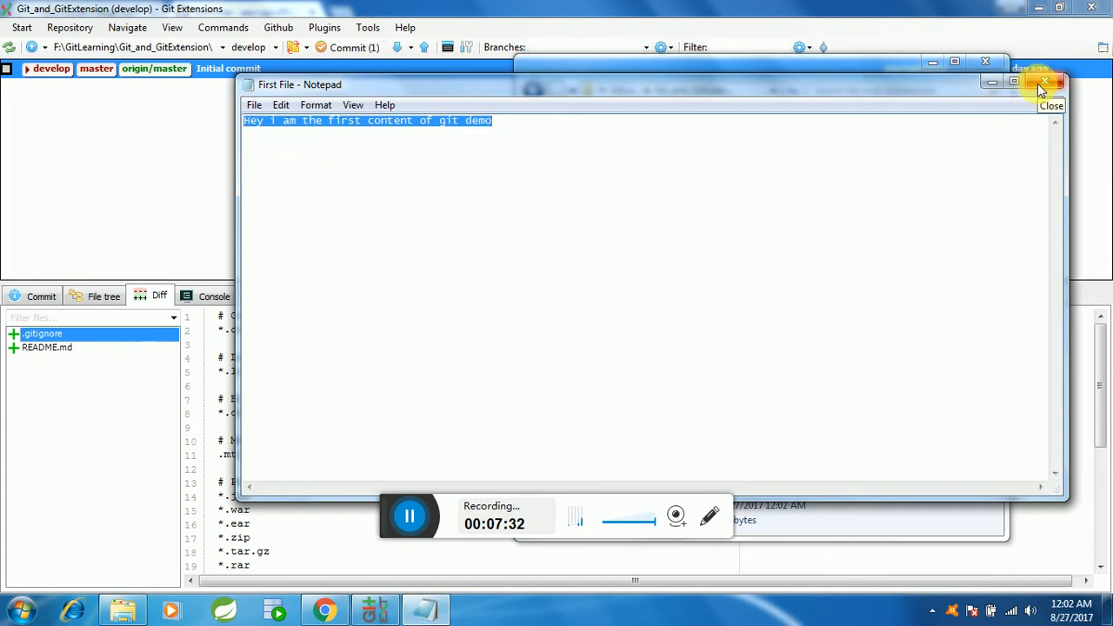
pyautogui.click(1044, 83)
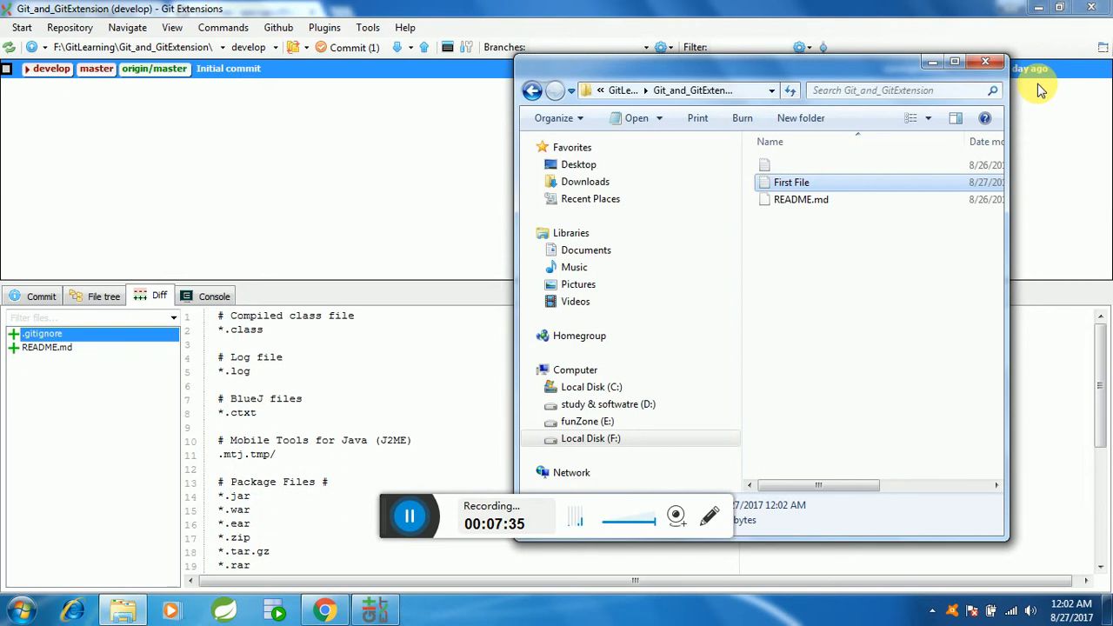
# Step: Return to Git Extensions and review the pending First File.txt change in the commit window for develop
pyautogui.click(343, 54)
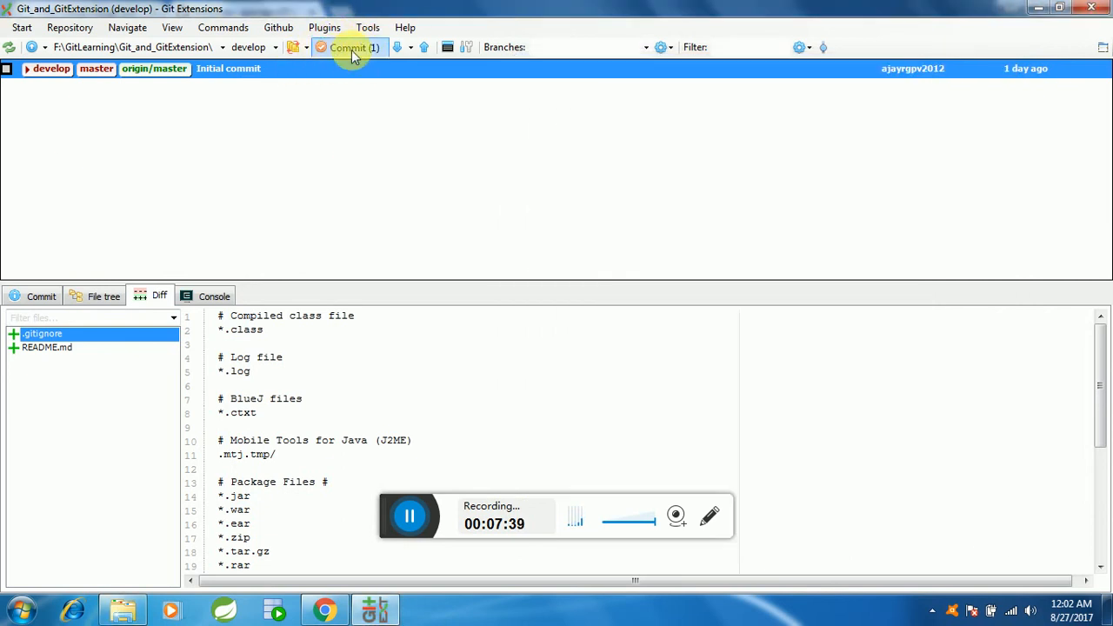
pyautogui.click(337, 48)
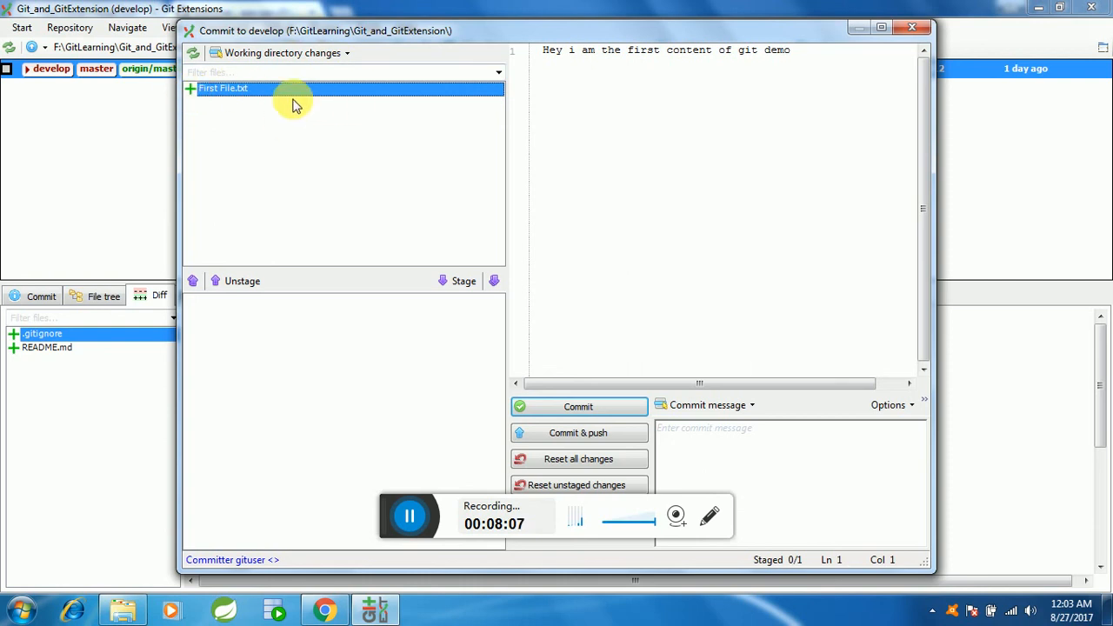
pyautogui.click(910, 28)
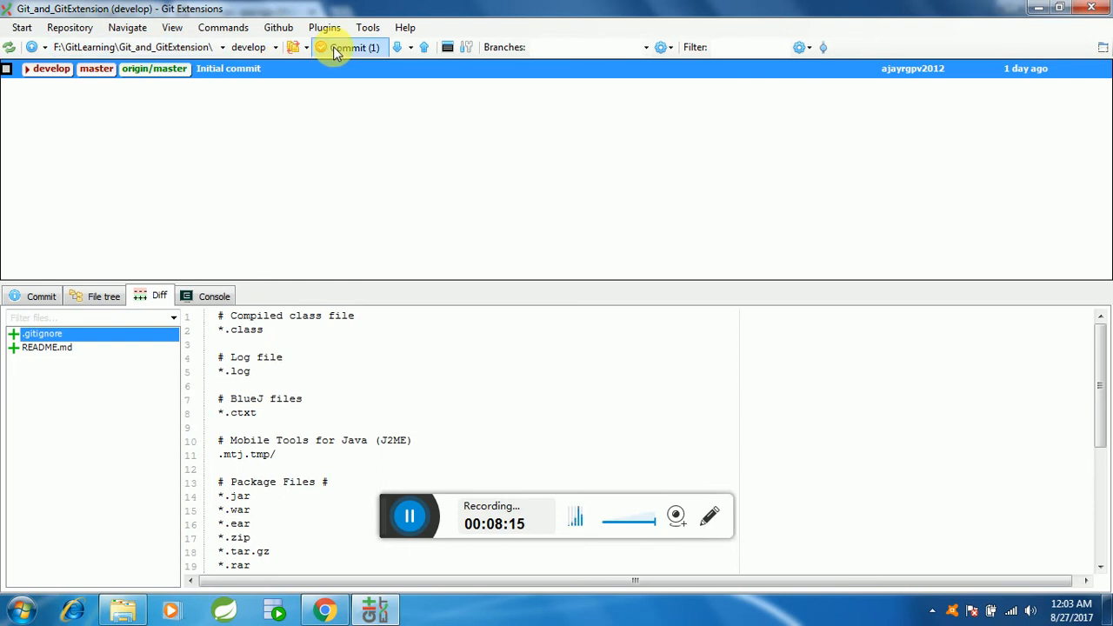
pyautogui.click(334, 52)
pyautogui.click(906, 28)
pyautogui.click(347, 49)
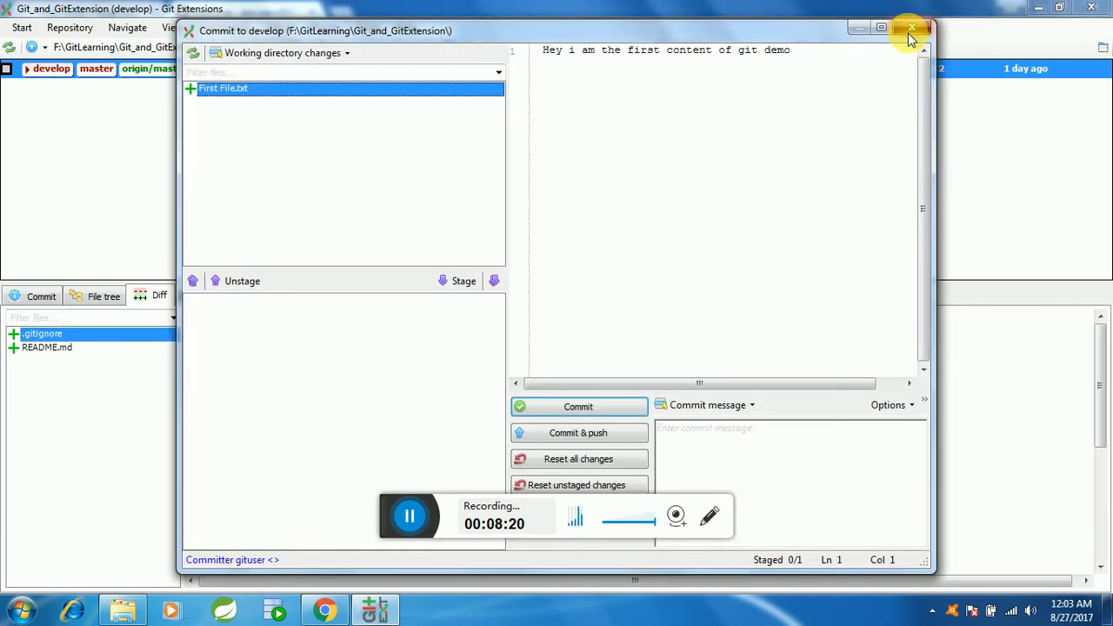
pyautogui.click(908, 33)
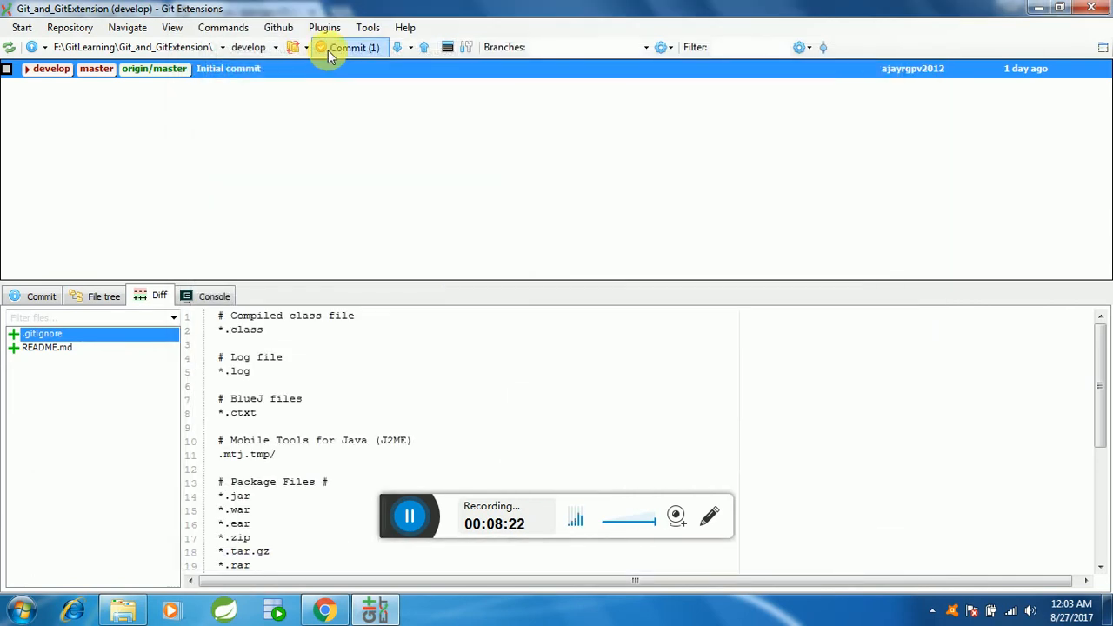
# Step: Reopen the commit window for develop and stage First File.txt
pyautogui.click(339, 50)
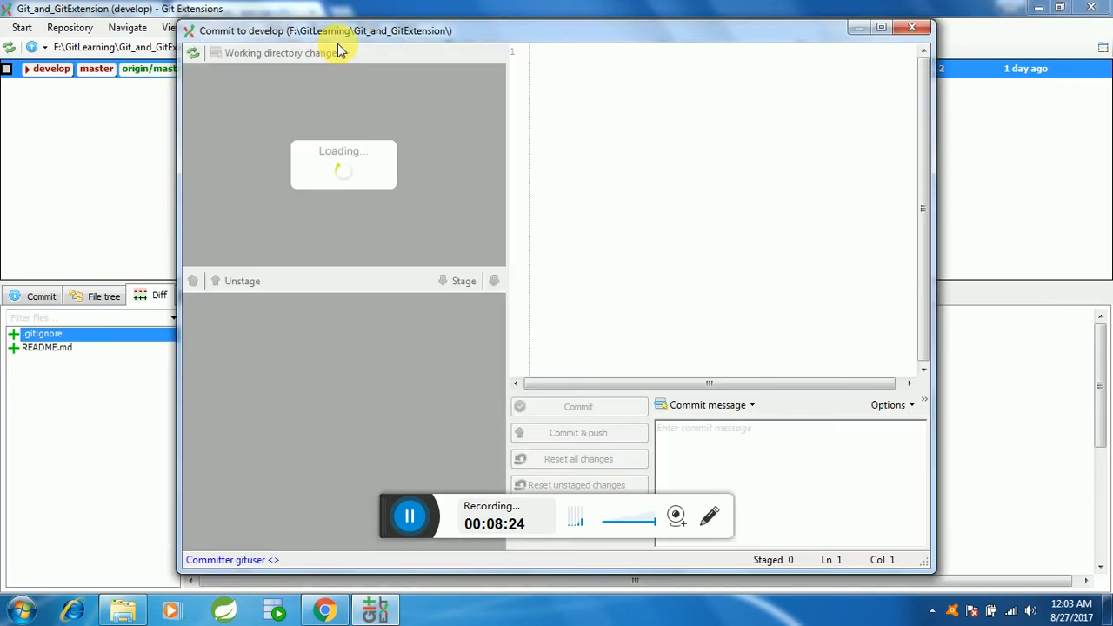
pyautogui.click(240, 233)
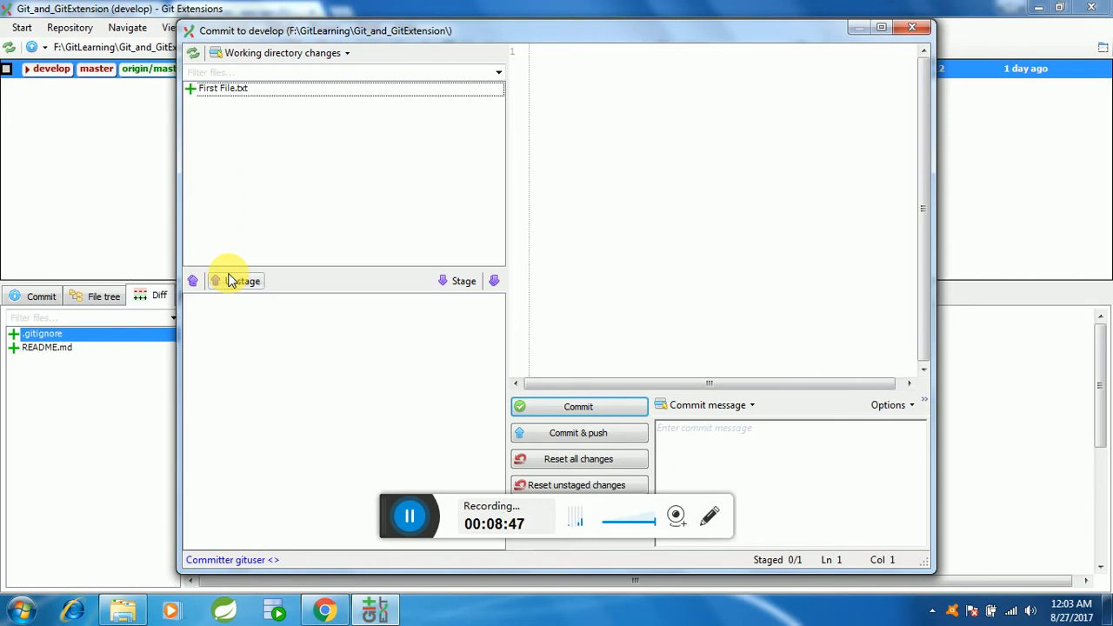
pyautogui.click(455, 283)
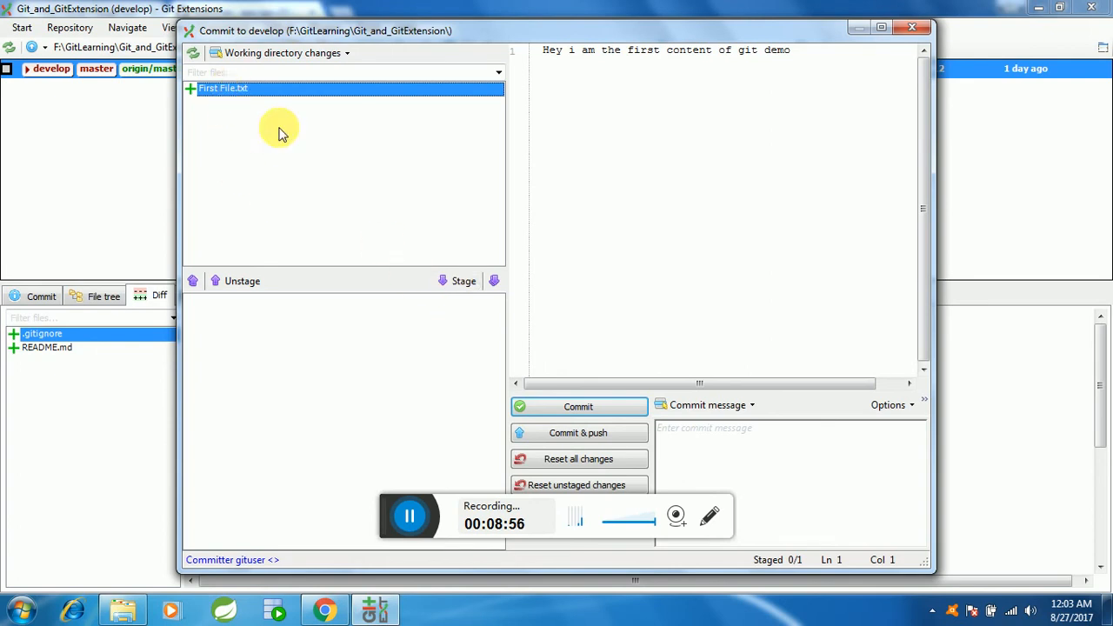
pyautogui.click(494, 281)
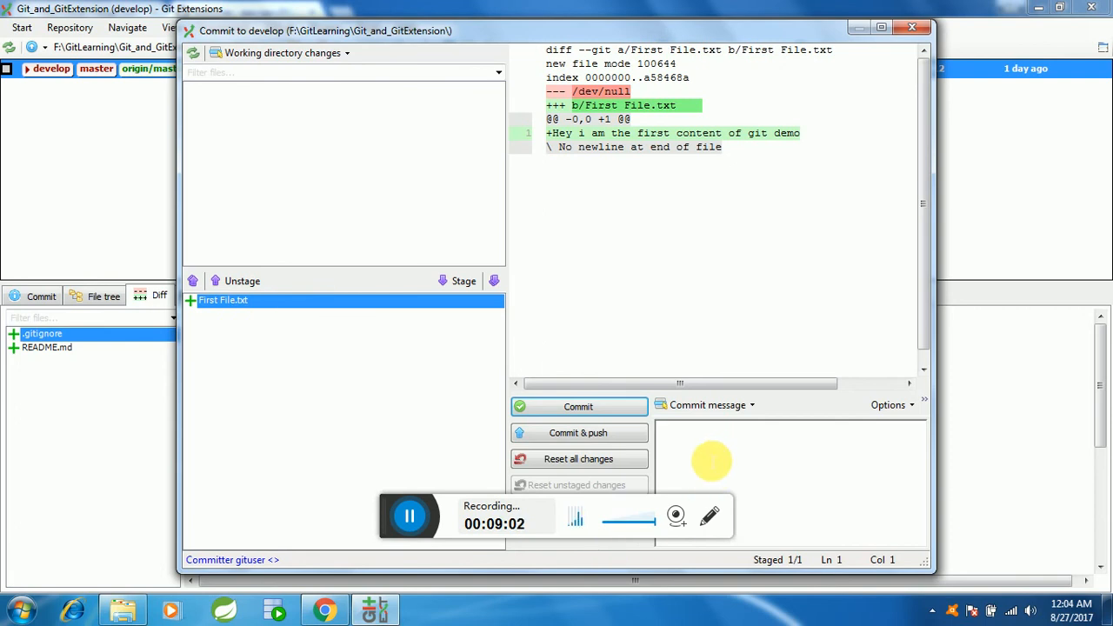
# Step: Enter the commit message "Added first file.", try to commit the staged file to develop, and close the commit window
pyautogui.write('Added first file.')
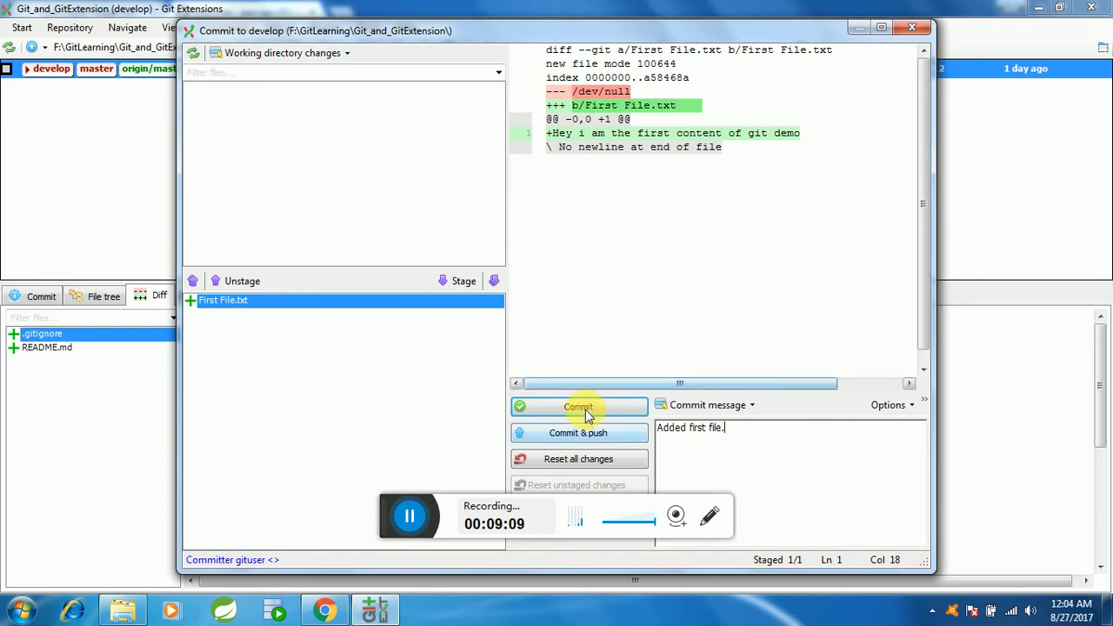
pyautogui.click(582, 412)
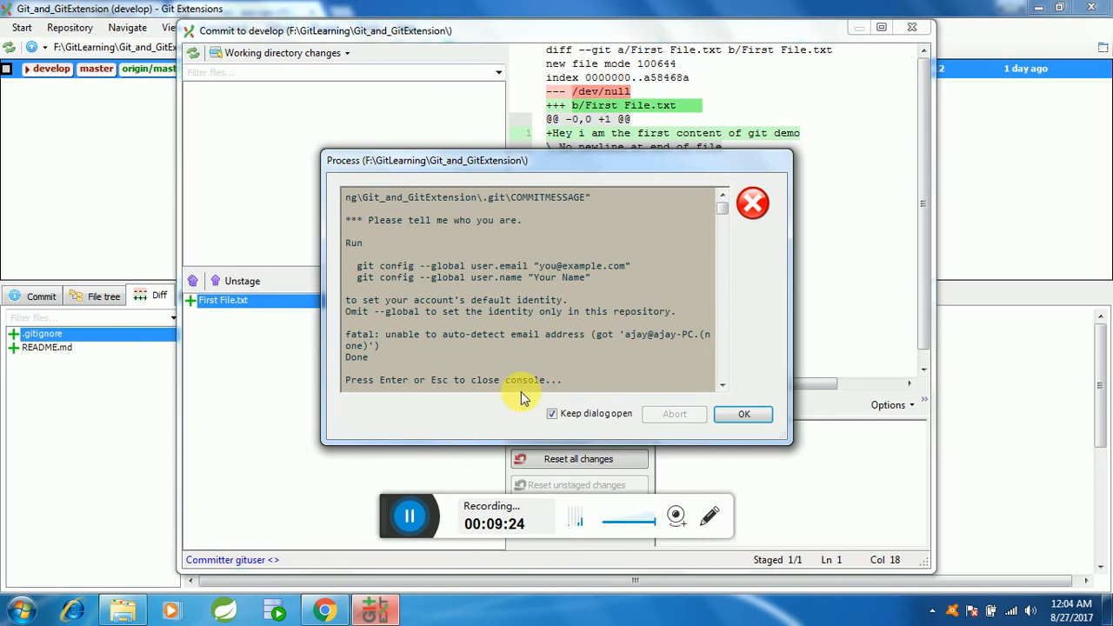
pyautogui.click(736, 414)
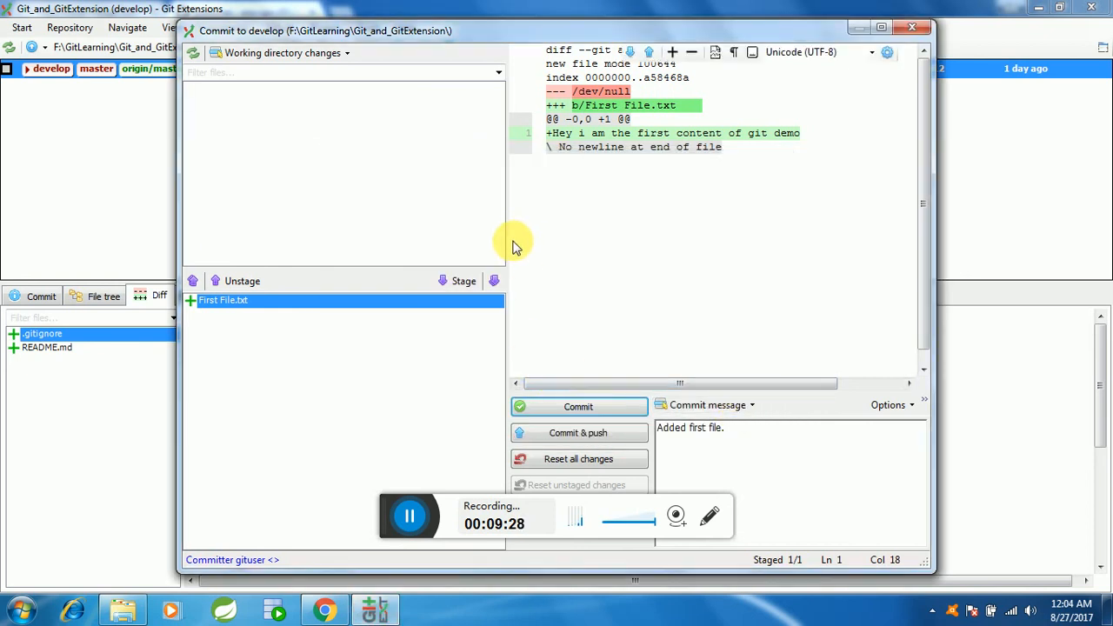
pyautogui.click(559, 408)
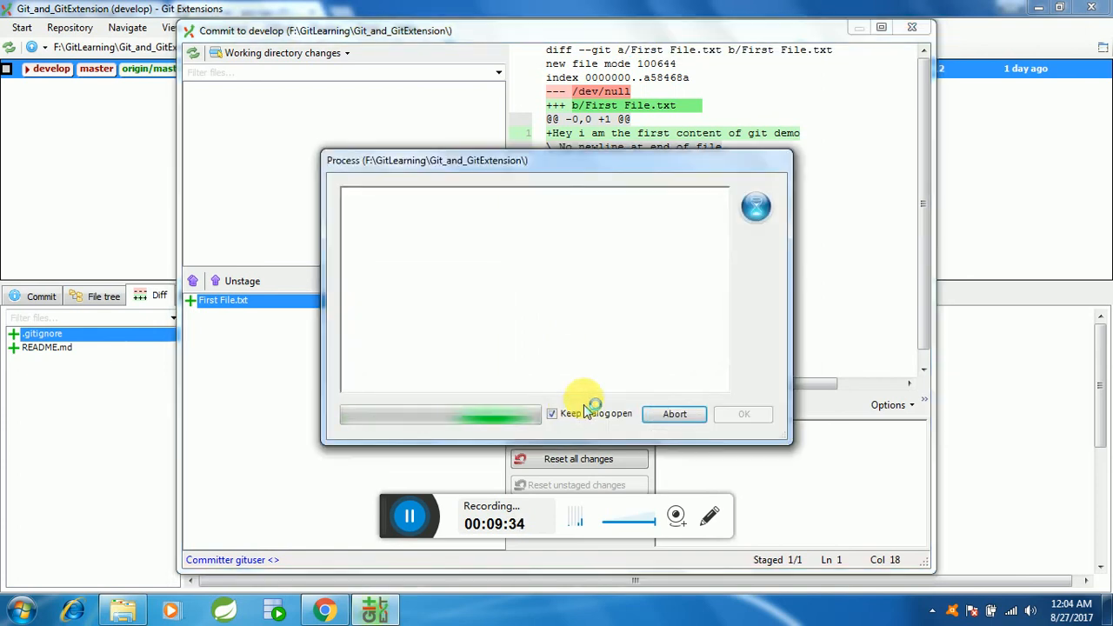
pyautogui.click(743, 414)
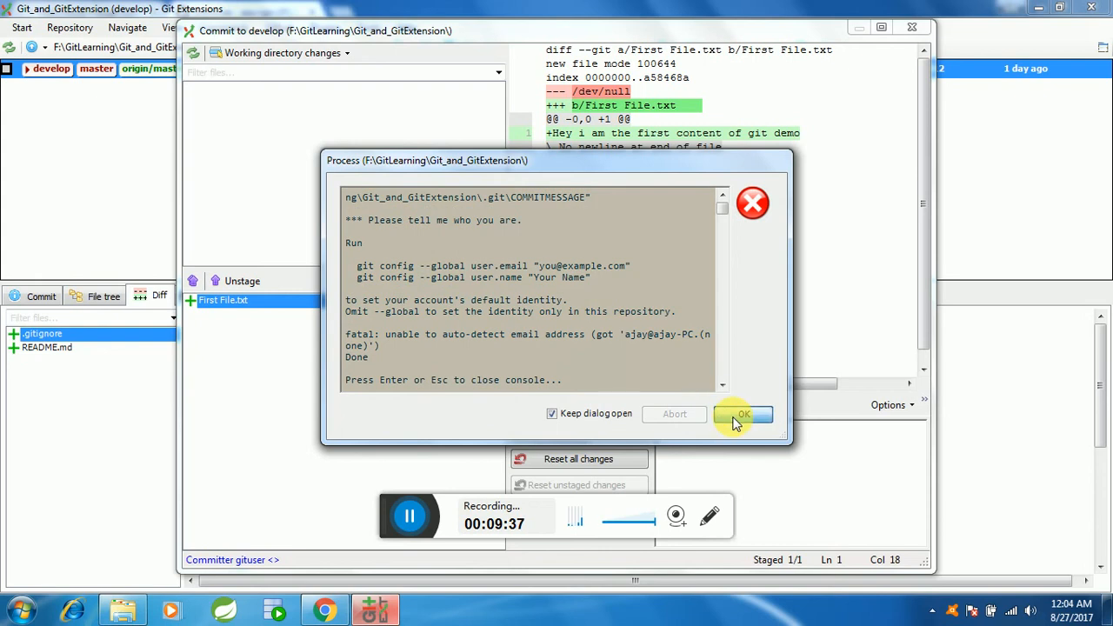
pyautogui.click(910, 28)
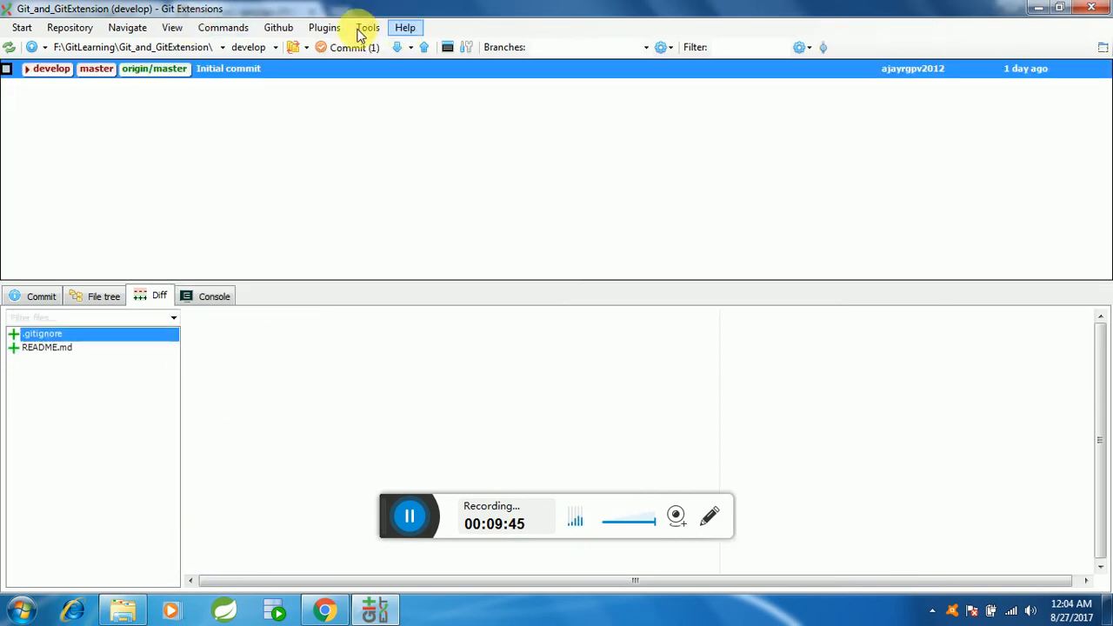
# Step: Fill in the user email in the Git Config settings and save the settings
pyautogui.click(366, 27)
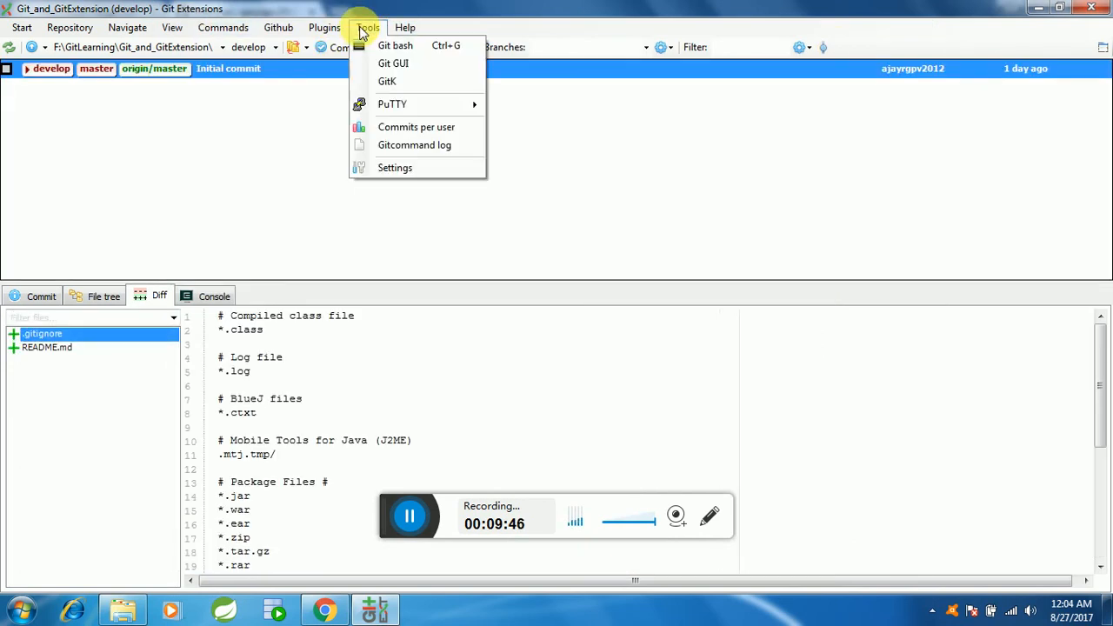
pyautogui.click(391, 170)
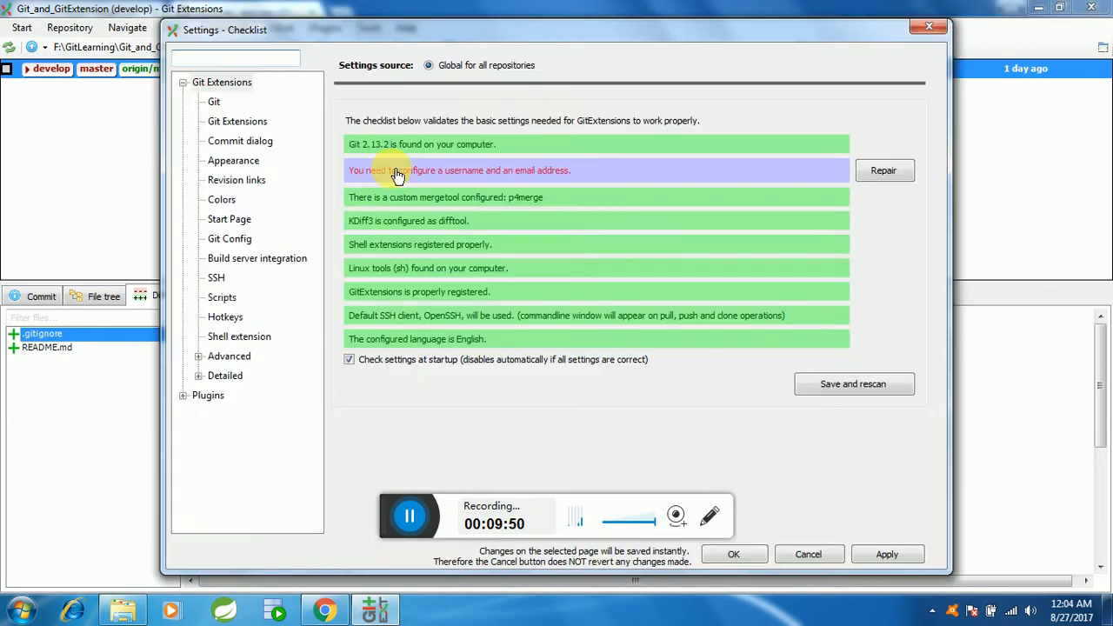
pyautogui.click(509, 168)
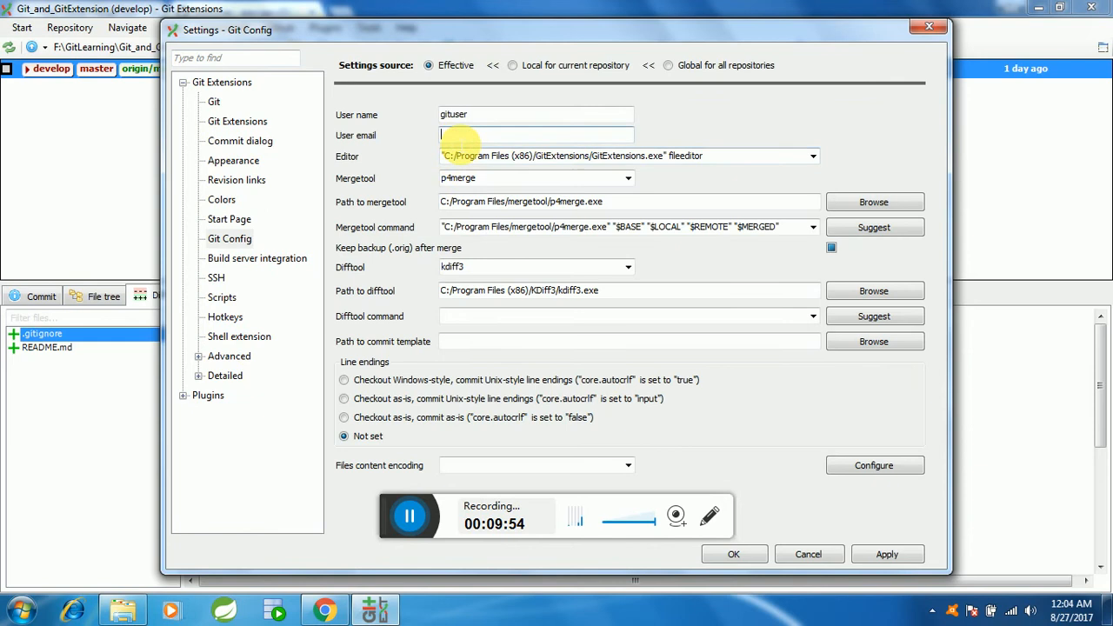
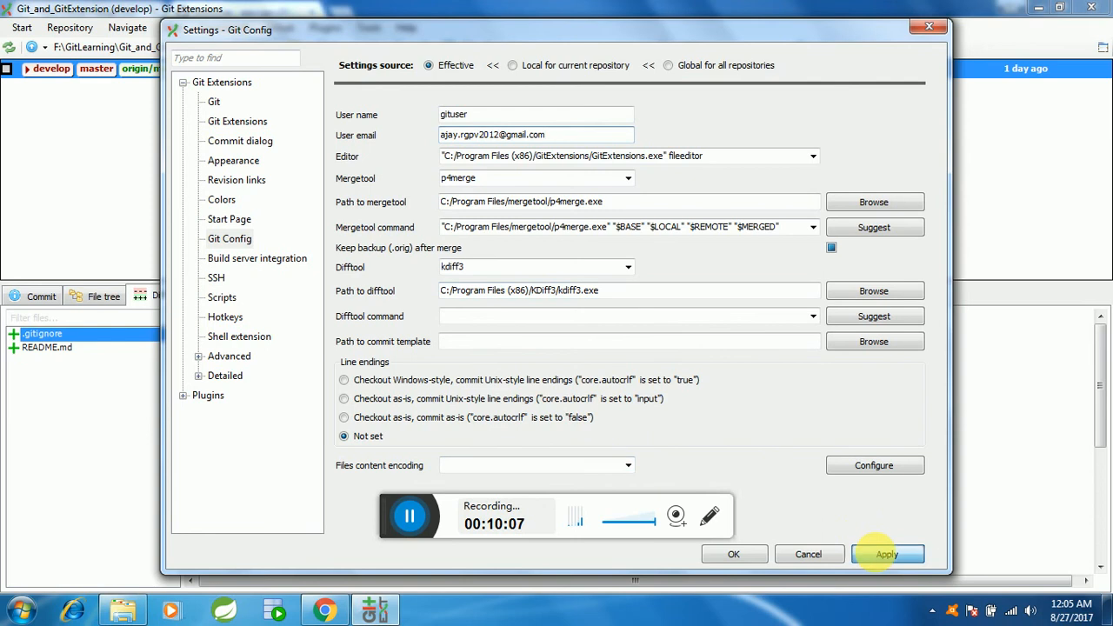
pyautogui.click(733, 554)
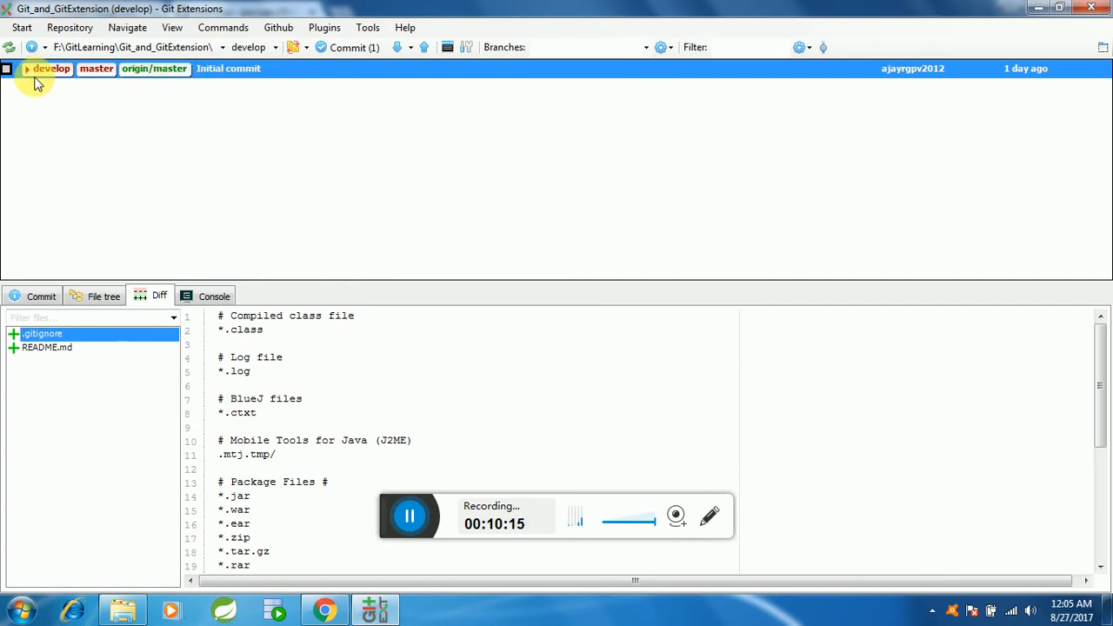
# Step: Unstage First File.txt in the commit window for develop and close the window
pyautogui.click(348, 48)
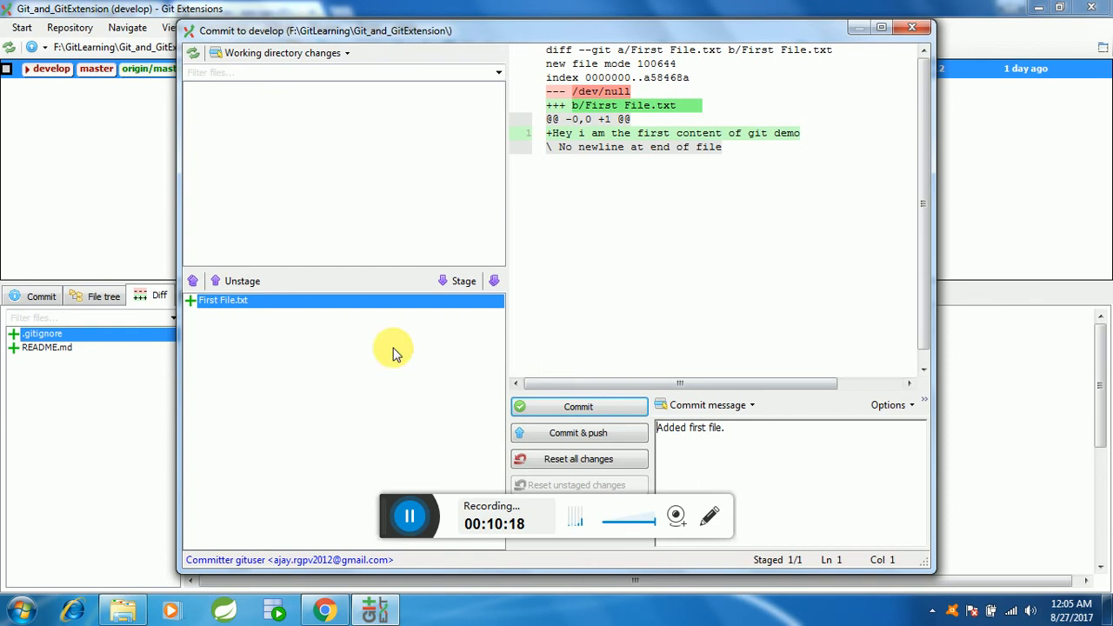
pyautogui.moveTo(484, 33); pyautogui.dragTo(708, 110)
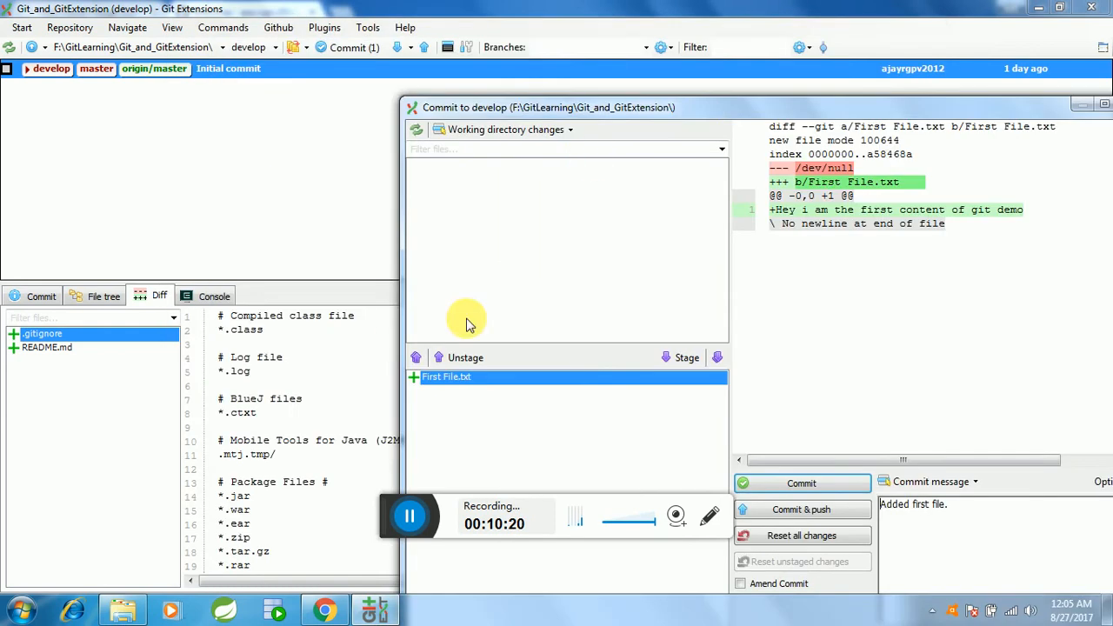
pyautogui.click(446, 385)
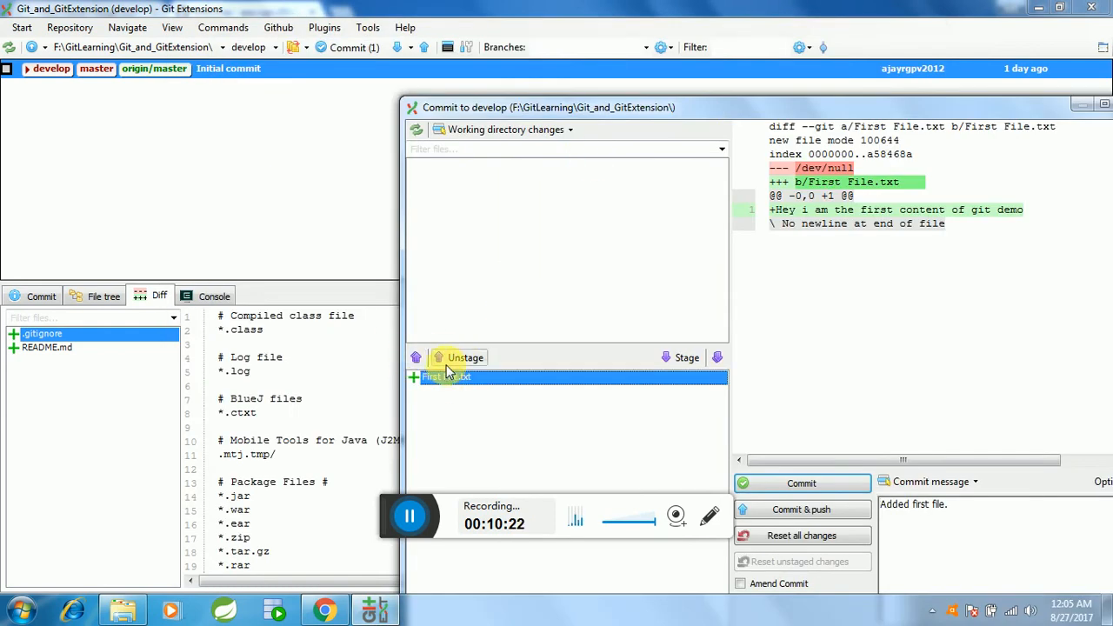
pyautogui.click(454, 359)
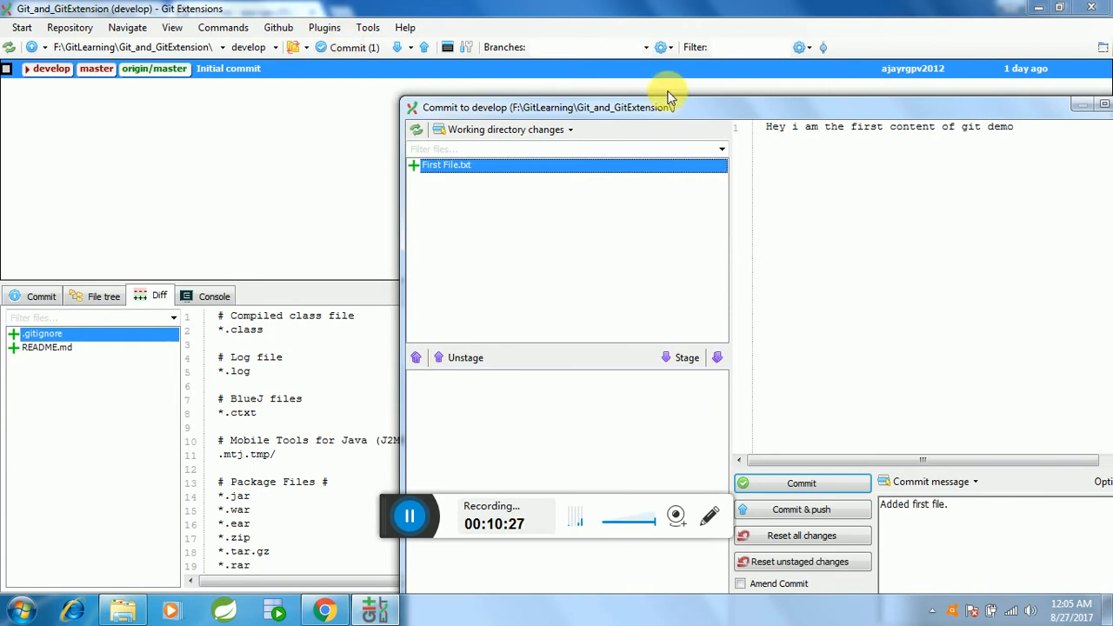
pyautogui.moveTo(667, 107); pyautogui.dragTo(471, 108)
pyautogui.click(942, 107)
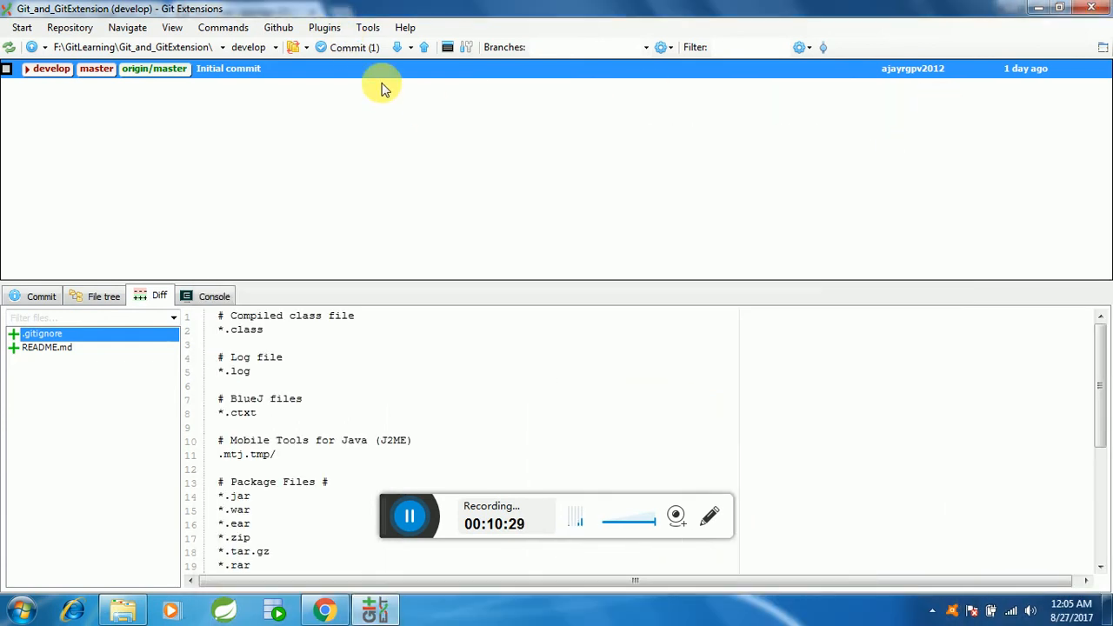
# Step: Stage First File.txt again and commit it to develop with the message "Added first file."
pyautogui.click(335, 48)
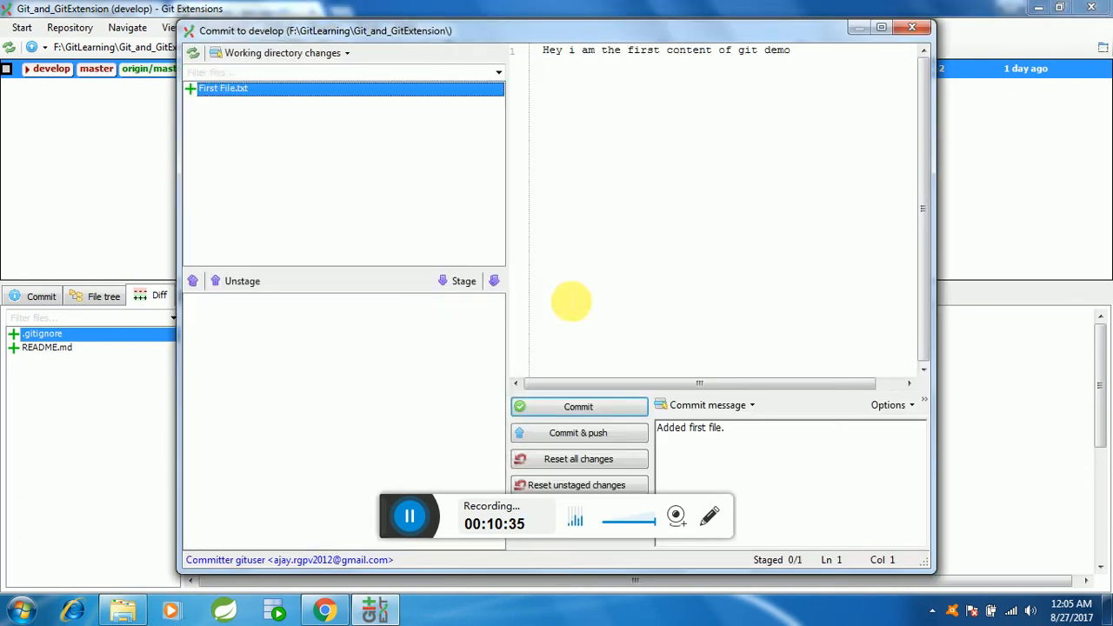
pyautogui.click(453, 280)
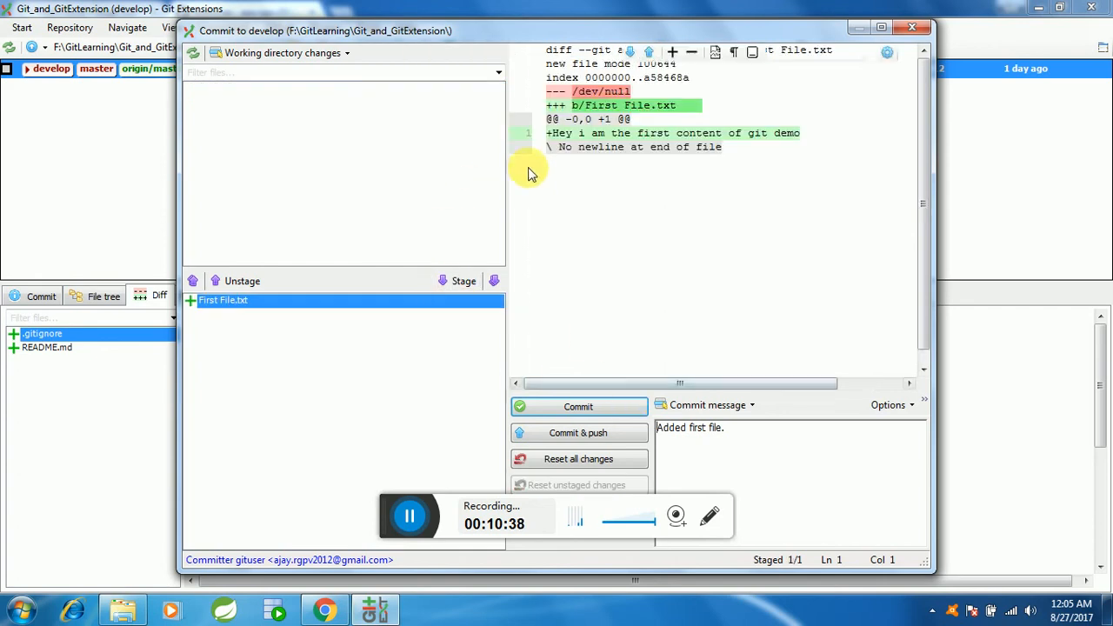
pyautogui.moveTo(529, 30); pyautogui.dragTo(563, 149)
pyautogui.moveTo(516, 102); pyautogui.dragTo(516, 85)
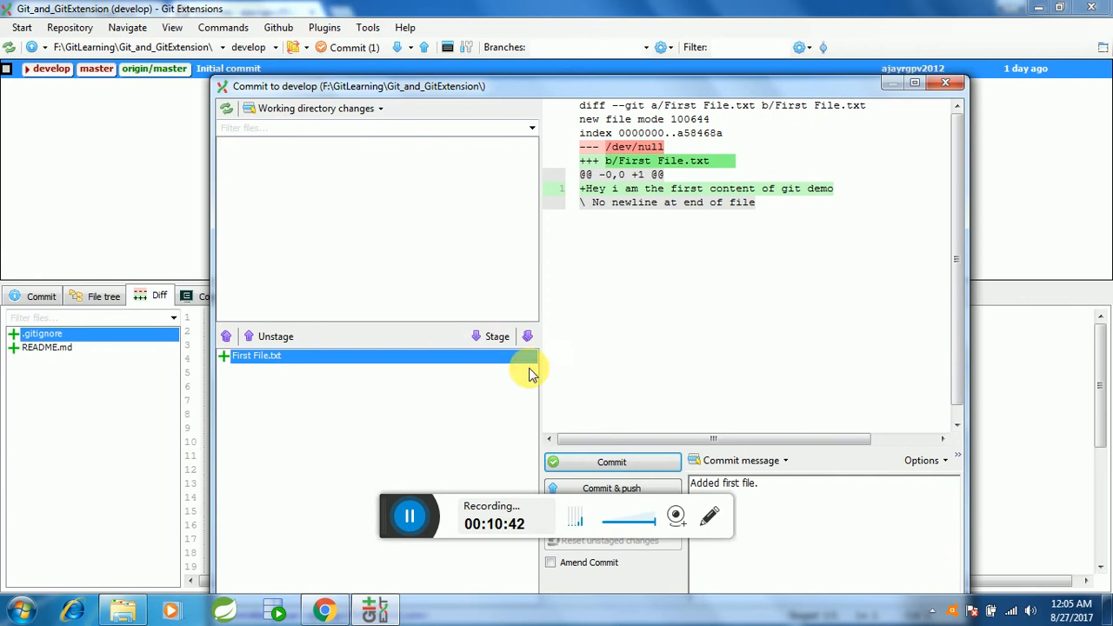
pyautogui.doubleClick(569, 86)
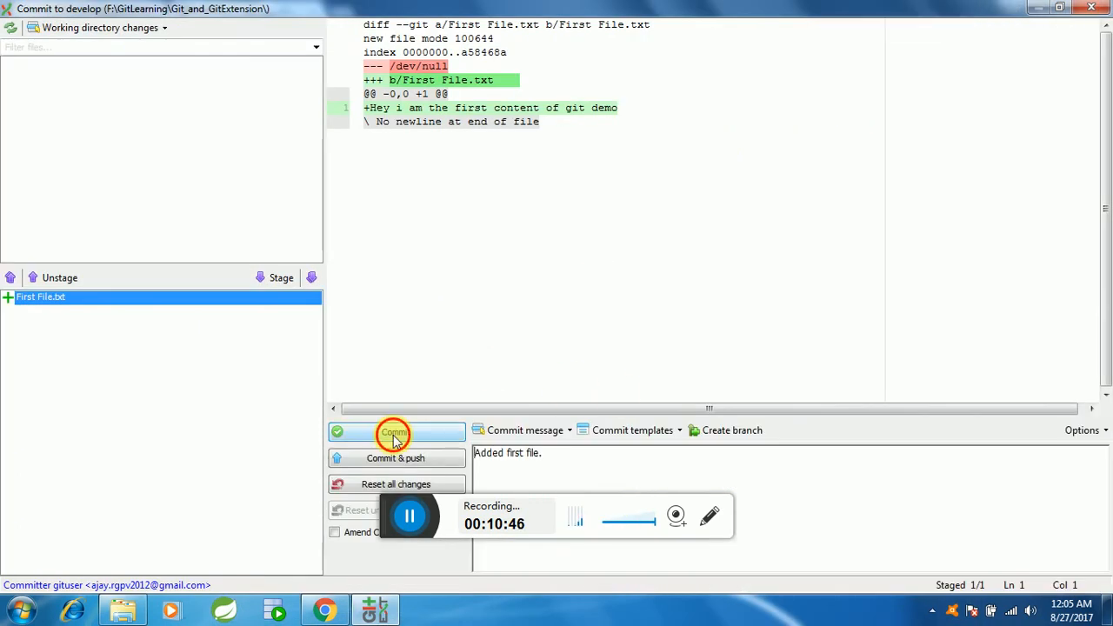
pyautogui.click(395, 434)
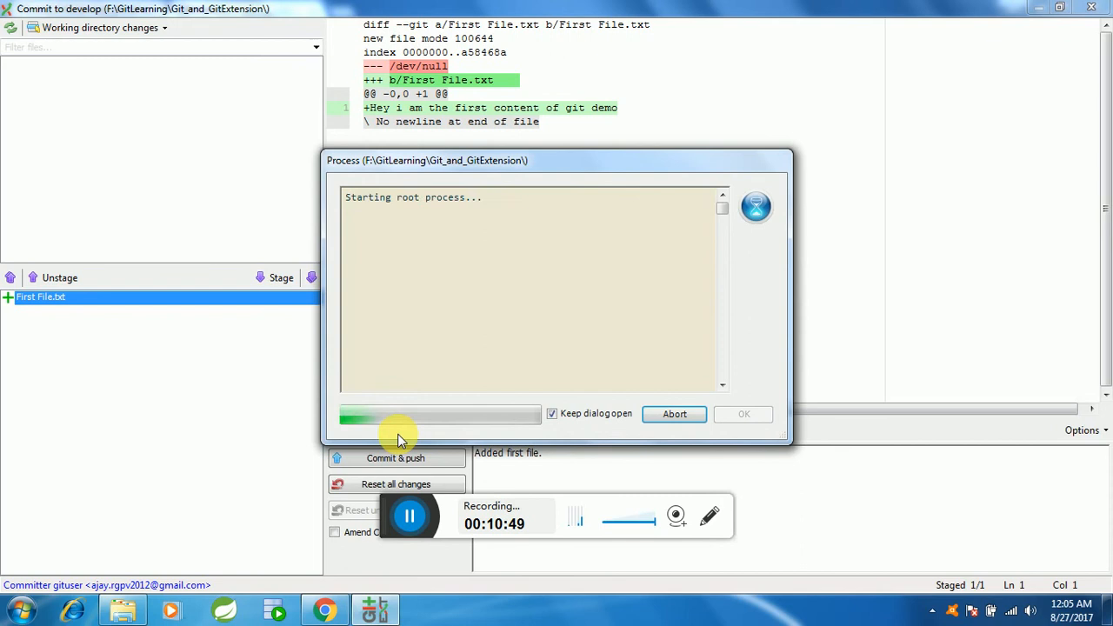
pyautogui.click(739, 415)
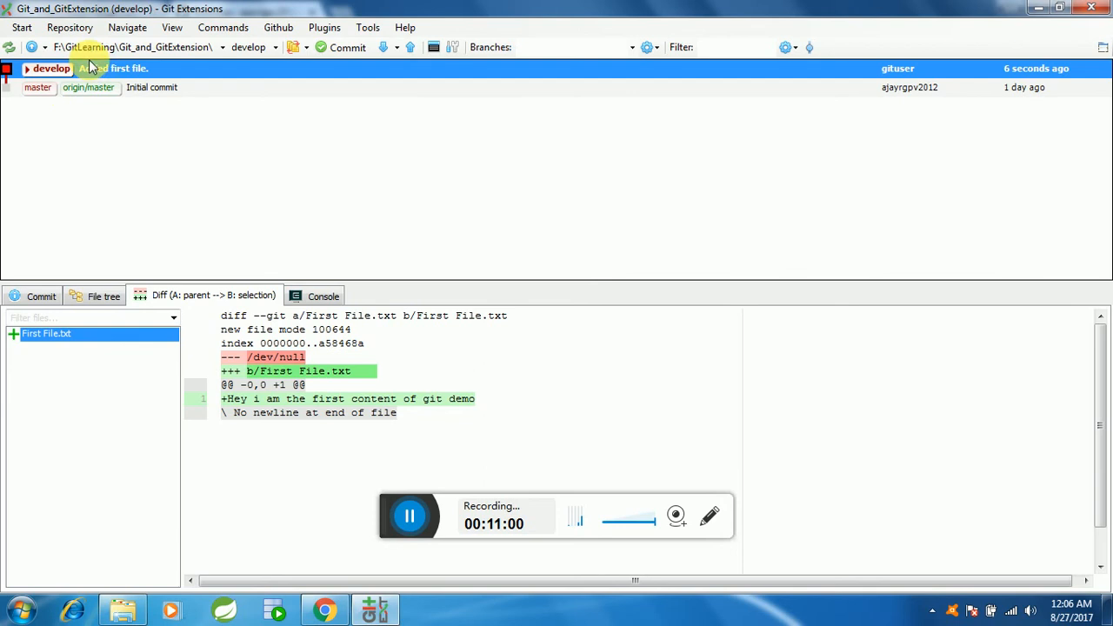
# Step: Open First File from the Git_and_GitExtension folder in Notepad++ for editing
pyautogui.click(39, 91)
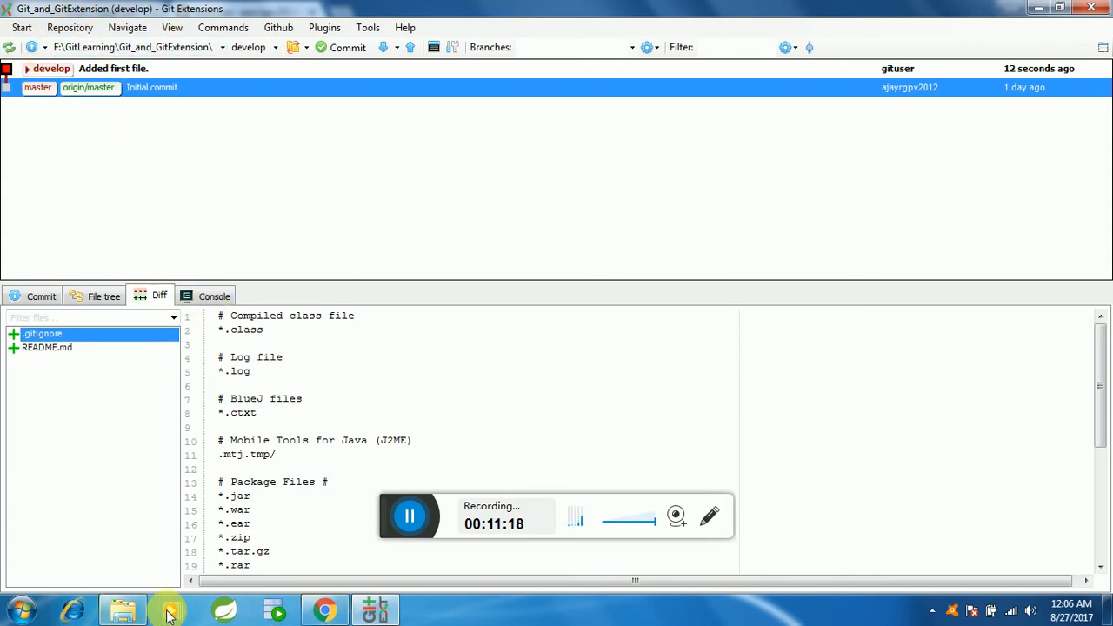
pyautogui.click(118, 610)
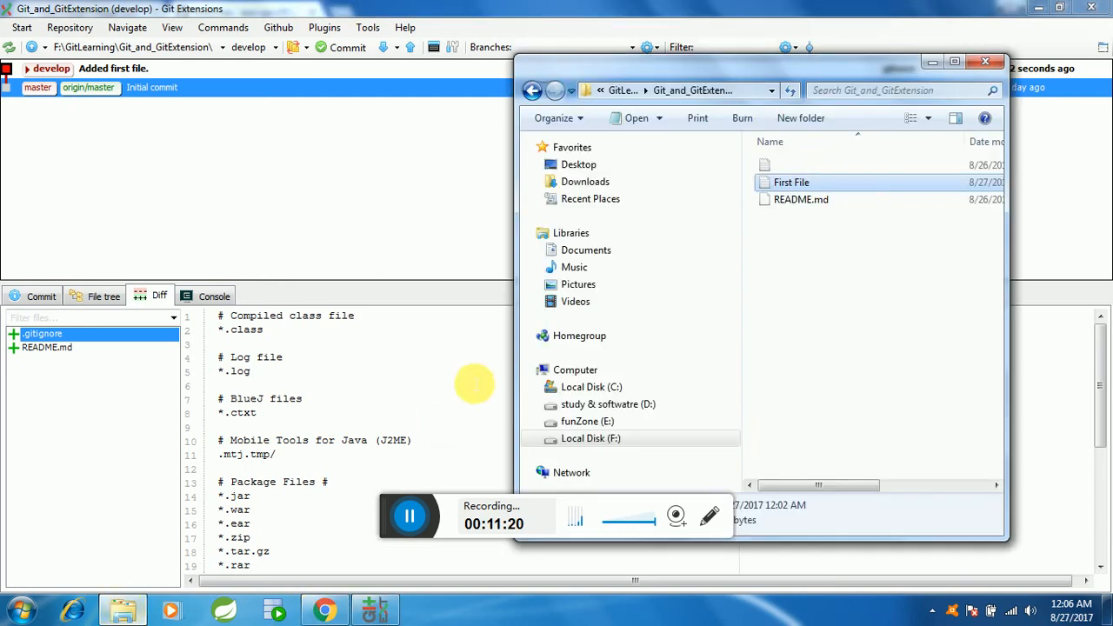
pyautogui.rightClick(798, 191)
pyautogui.click(830, 223)
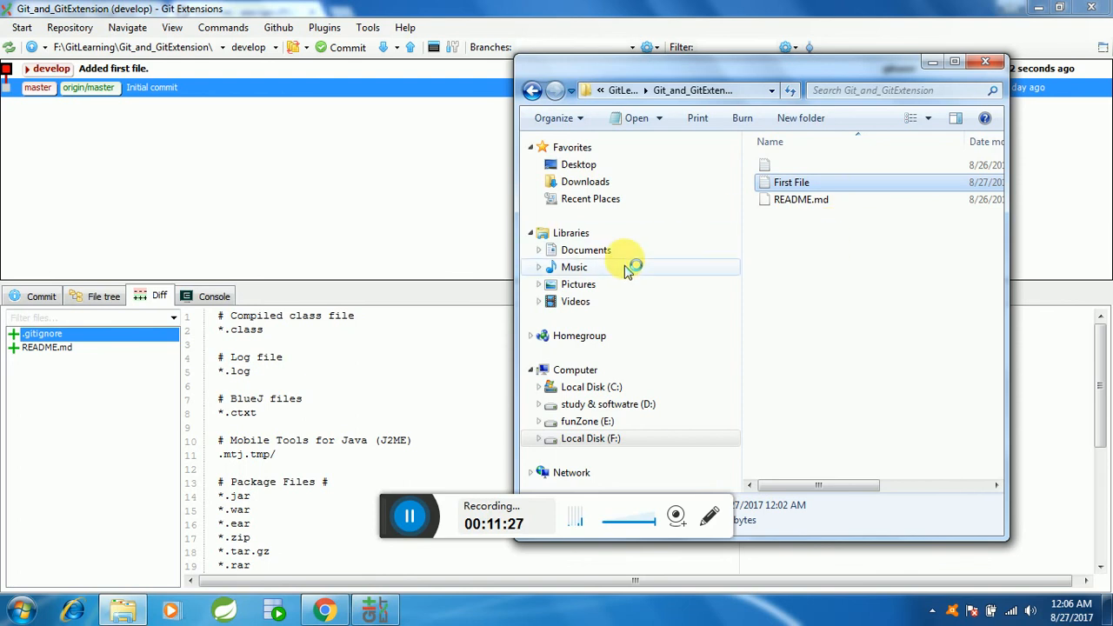
pyautogui.click(409, 107)
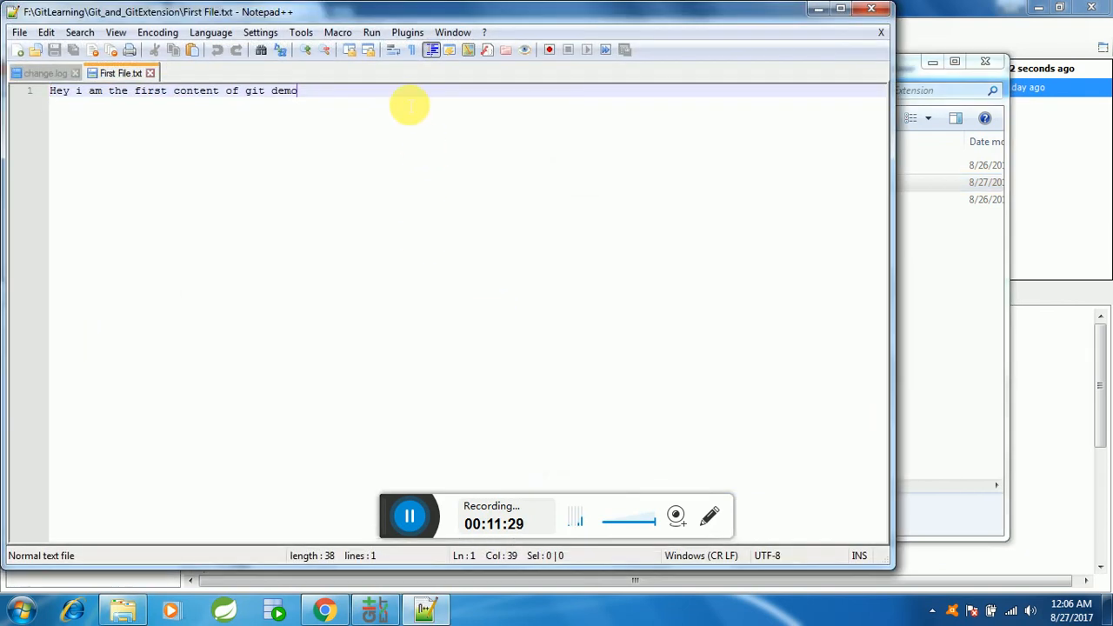
# Step: Add the line "Added second comment." below the existing text after a blank line, save First File.txt and close the editor
pyautogui.press('Return')
pyautogui.press('Return')
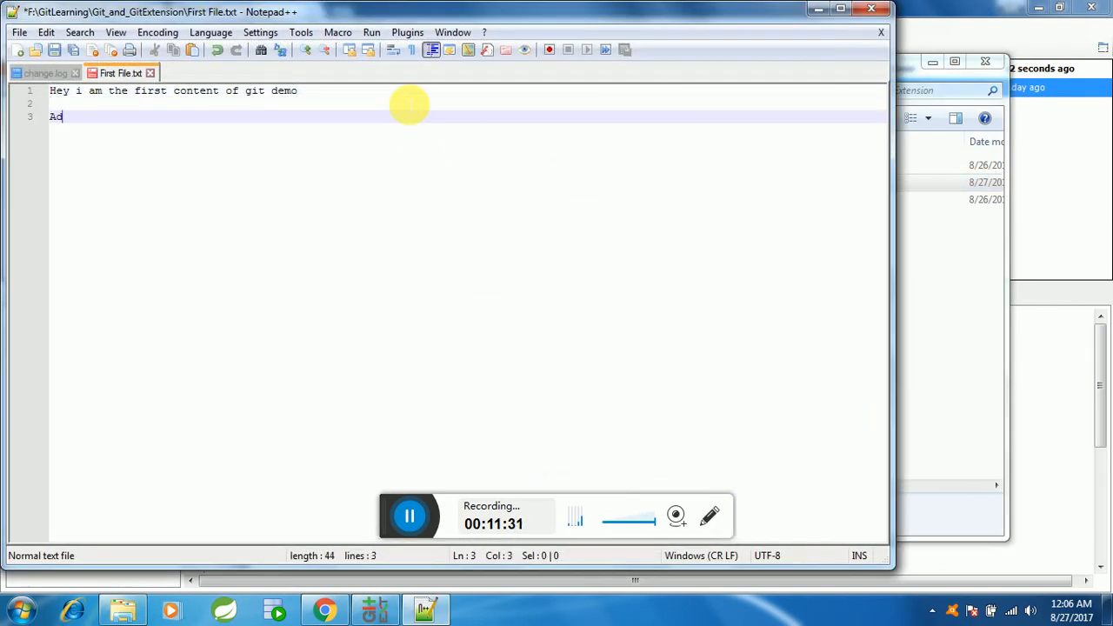
pyautogui.write('Added second comment.')
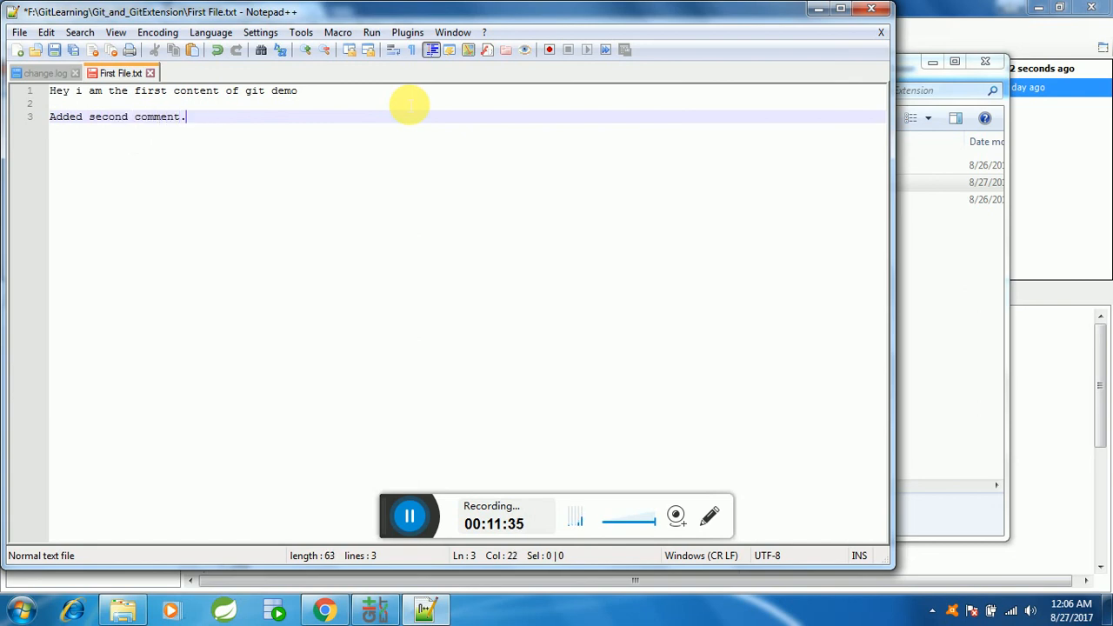
pyautogui.hotkey('ctrl', 's')
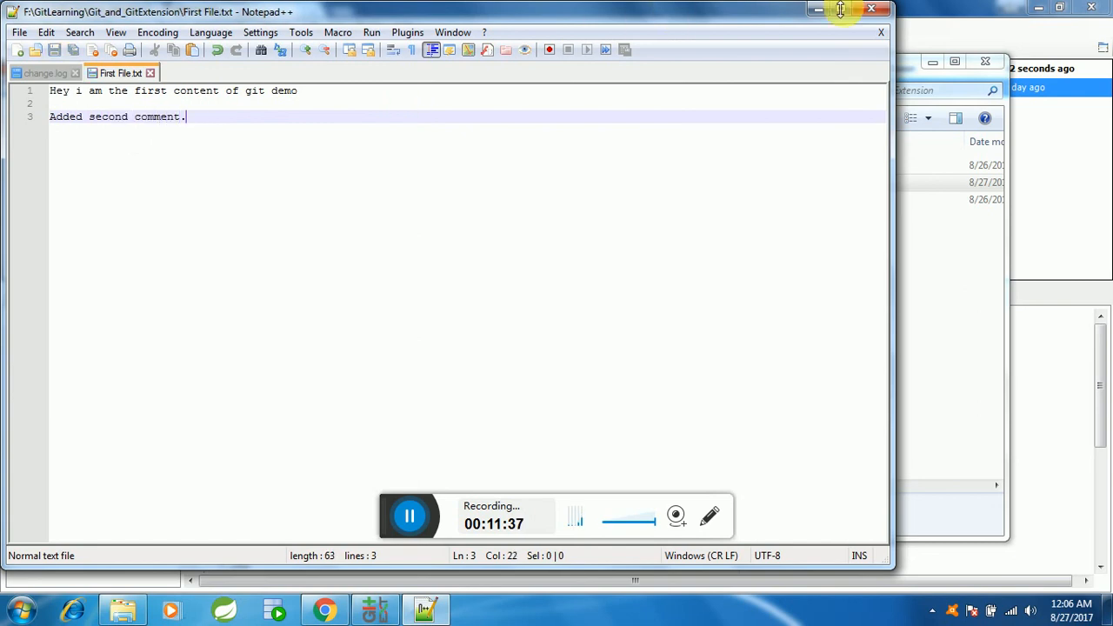
pyautogui.click(870, 9)
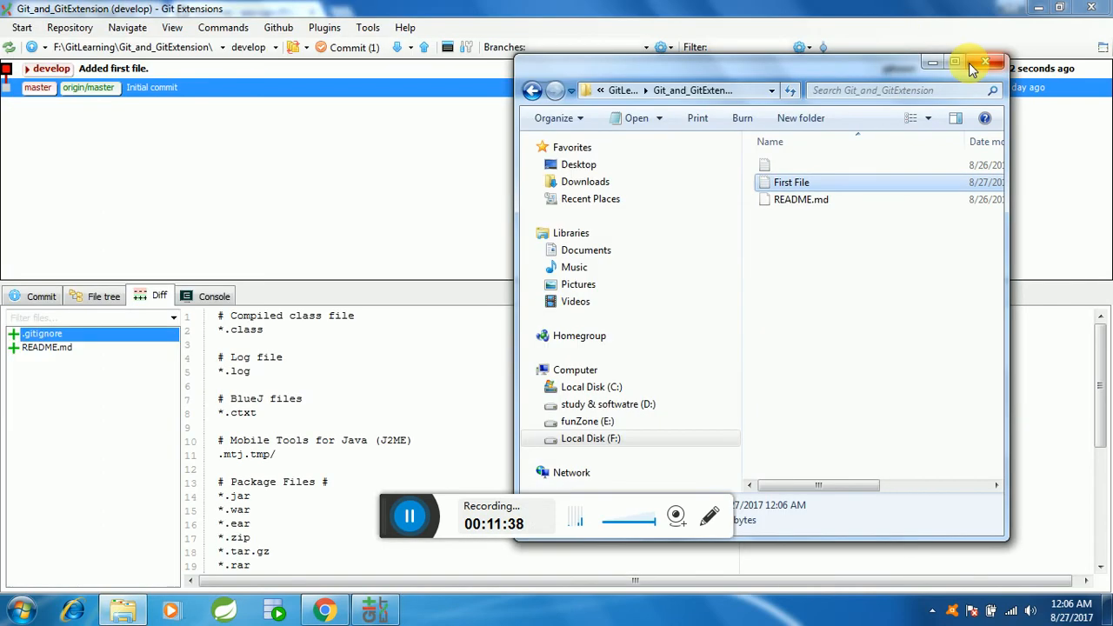
# Step: Check First File in the Git_and_GitExtension folder and return to the Git Extensions history
pyautogui.click(354, 106)
pyautogui.click(121, 612)
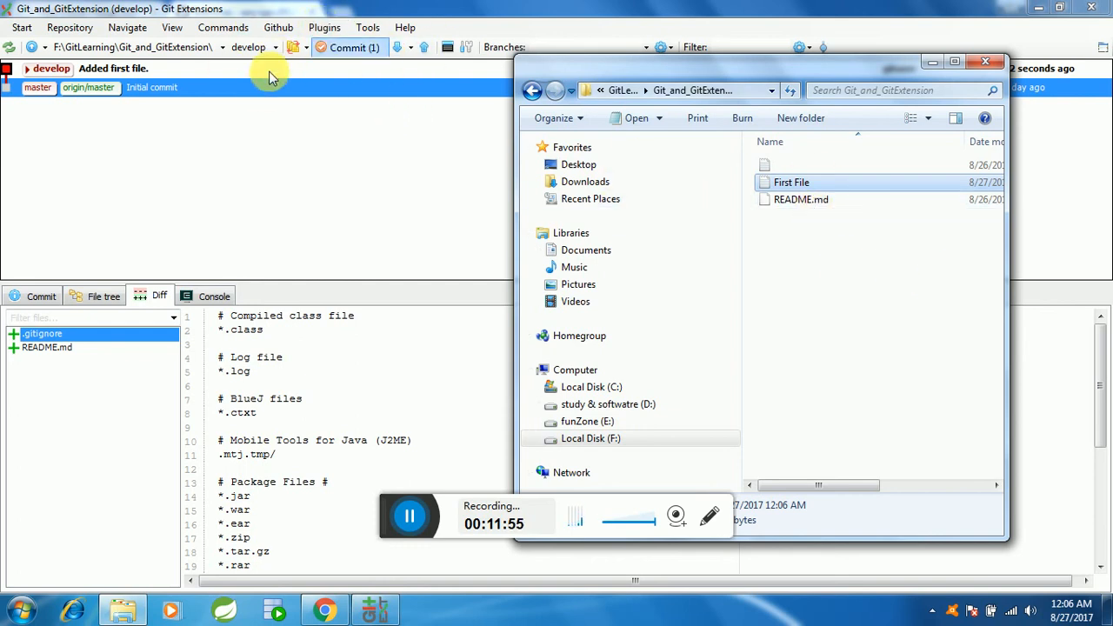
pyautogui.click(129, 609)
pyautogui.click(128, 611)
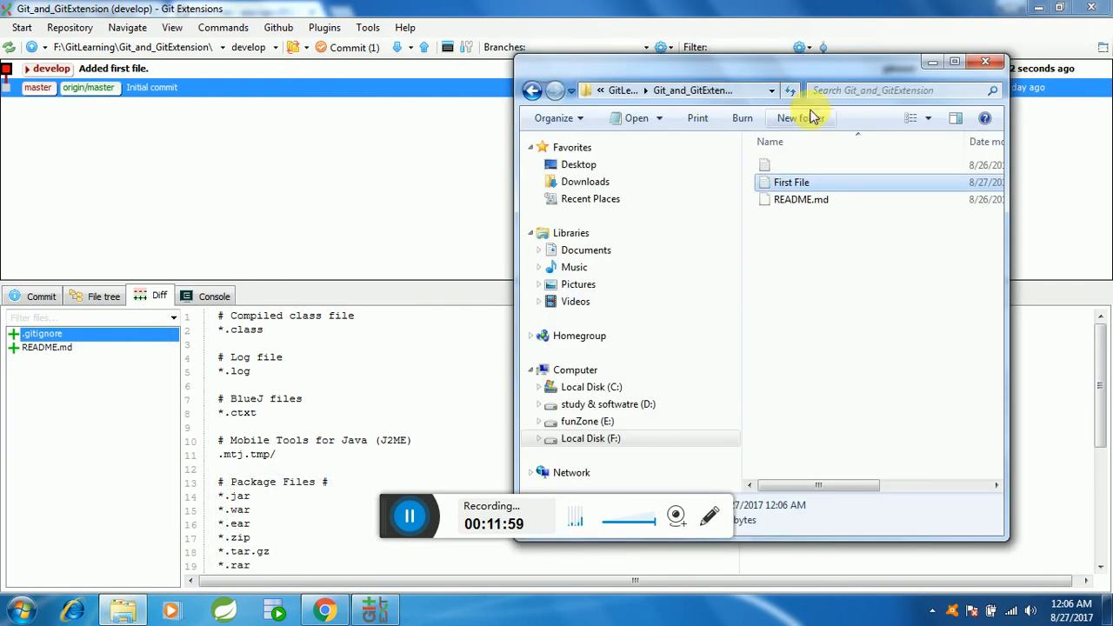
pyautogui.click(955, 60)
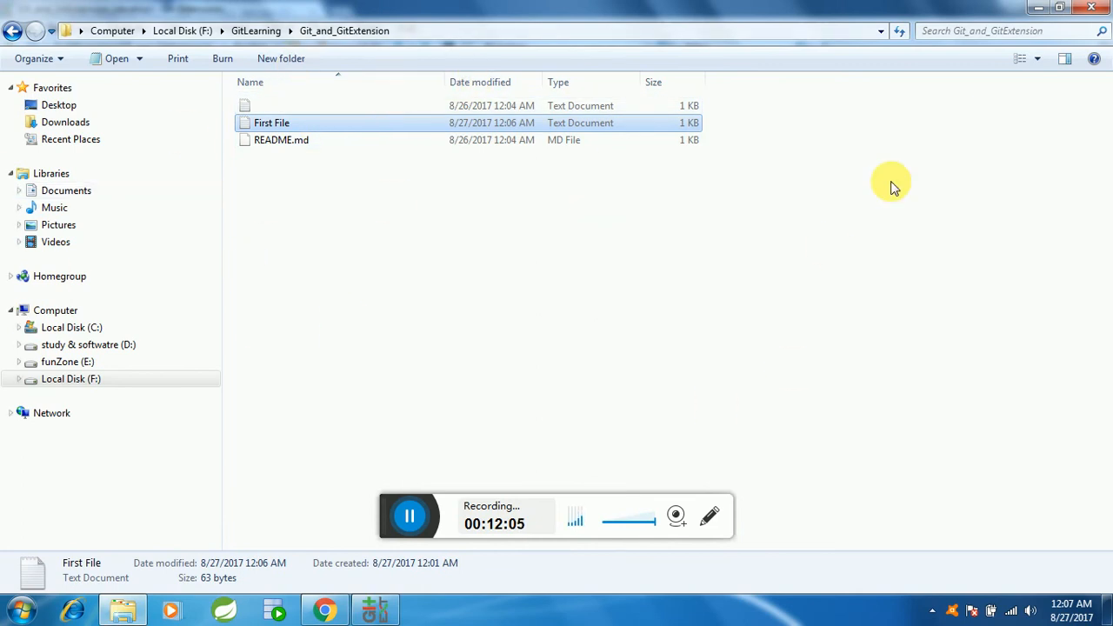
pyautogui.click(1037, 7)
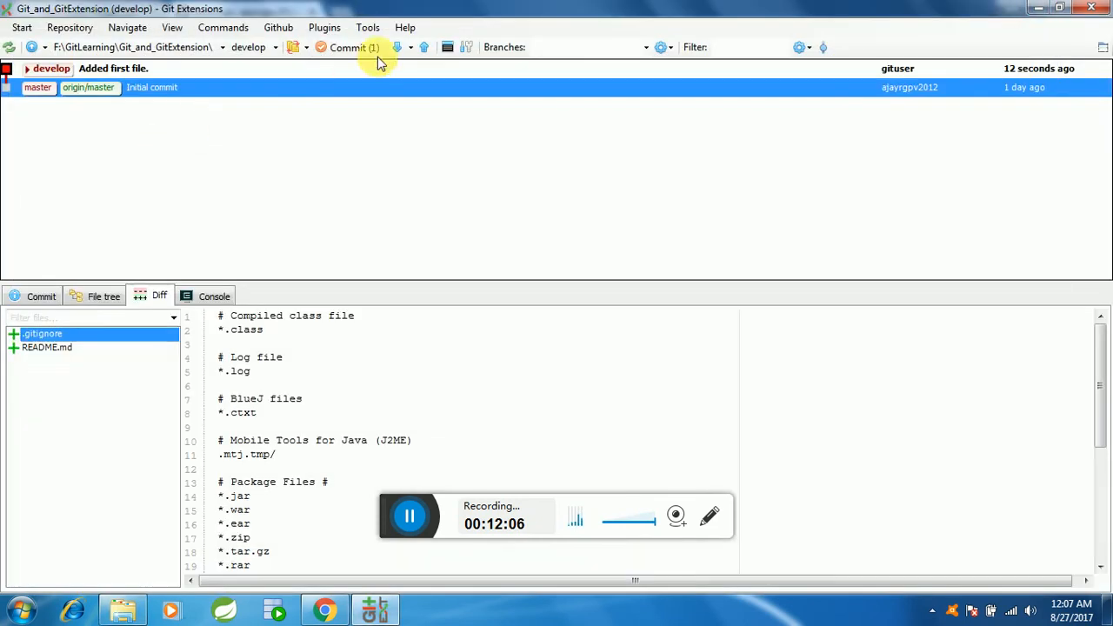
# Step: Commit the change to develop with the message "added second comment in First File.txt", staging all unstaged files
pyautogui.click(364, 49)
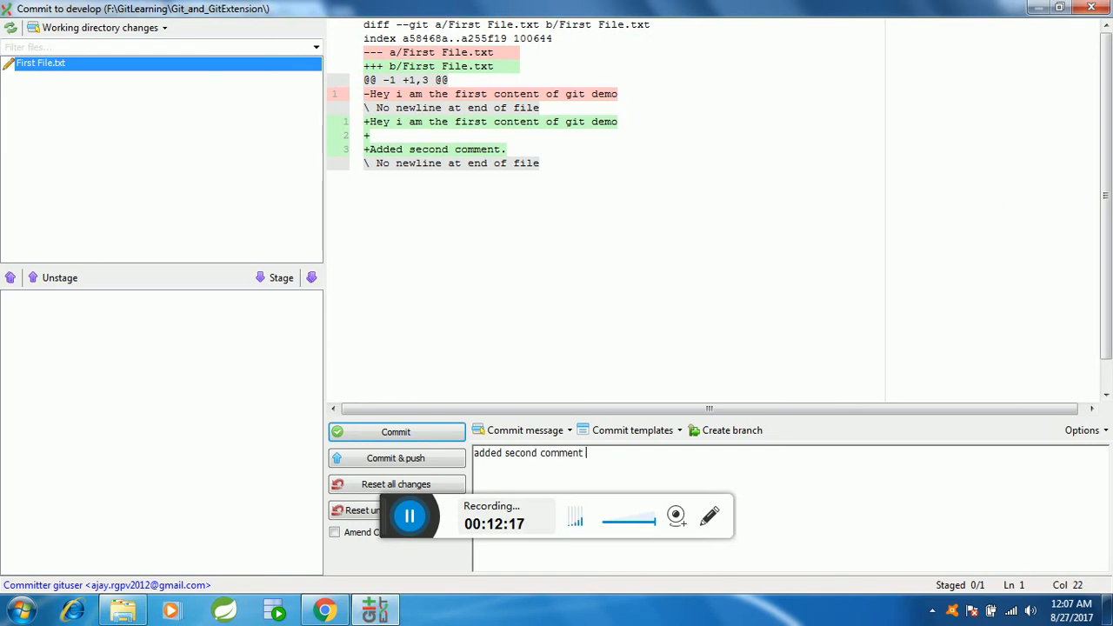
pyautogui.click(539, 470)
pyautogui.write('fir')
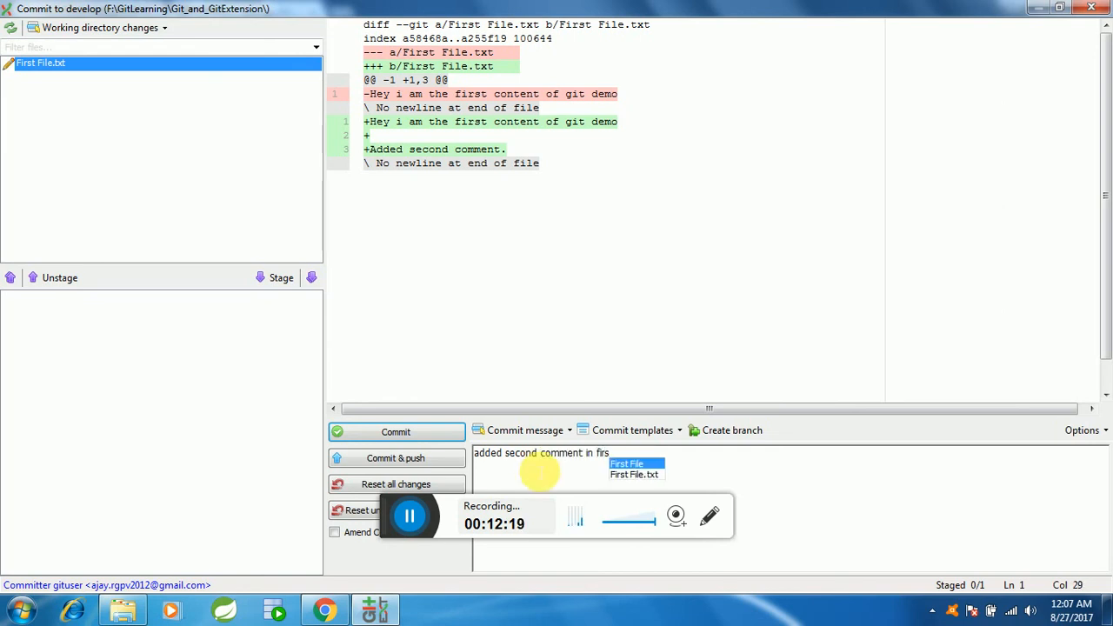
pyautogui.write('s')
pyautogui.press('Return')
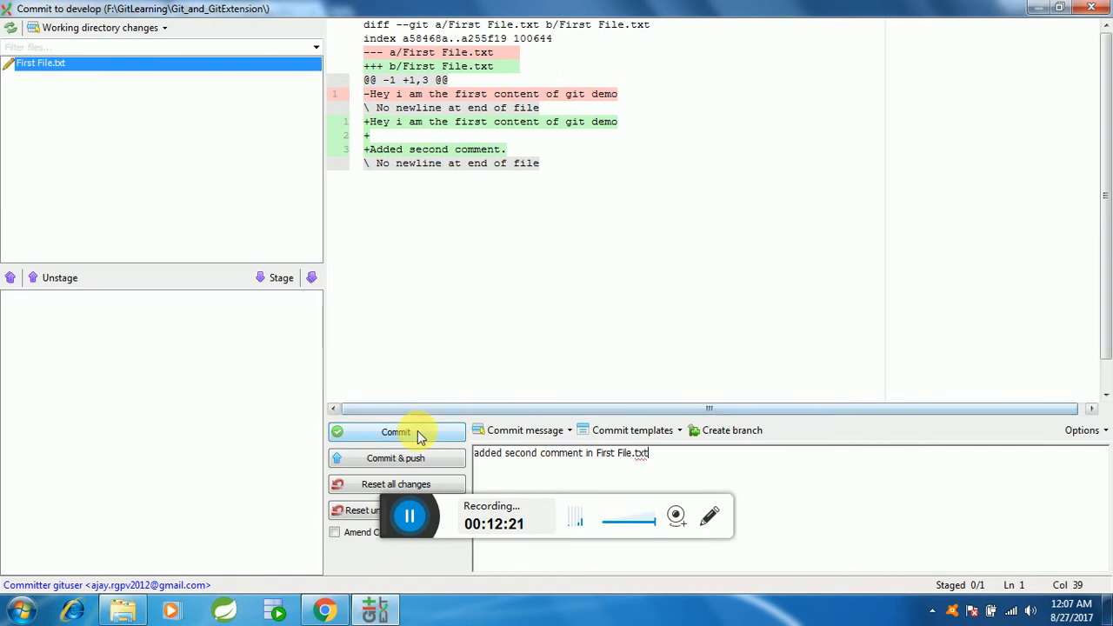
pyautogui.click(416, 432)
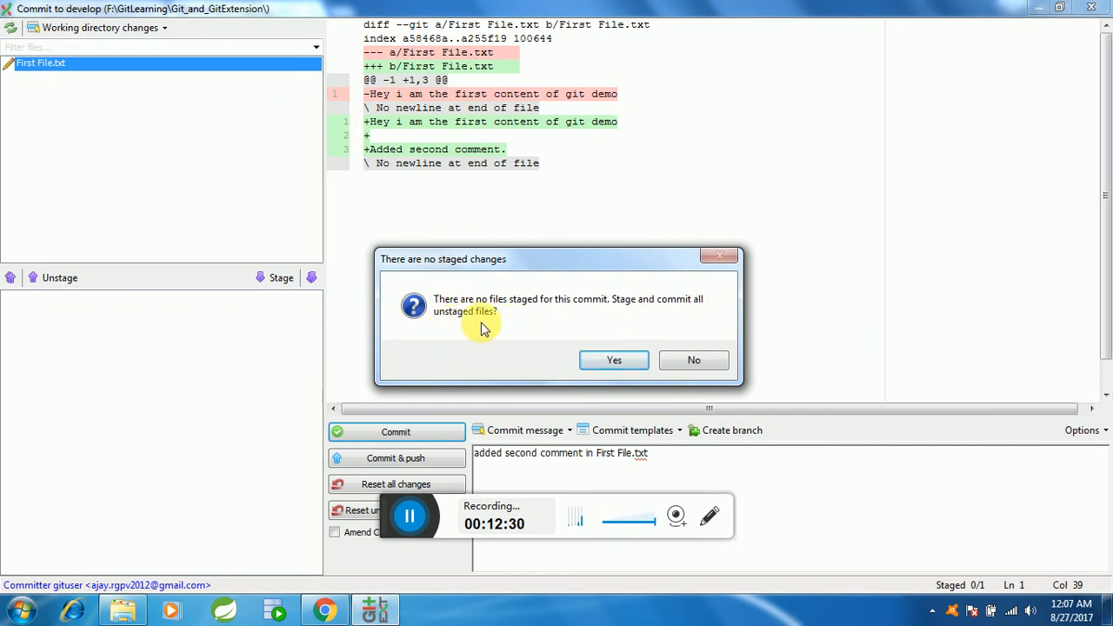
pyautogui.click(611, 365)
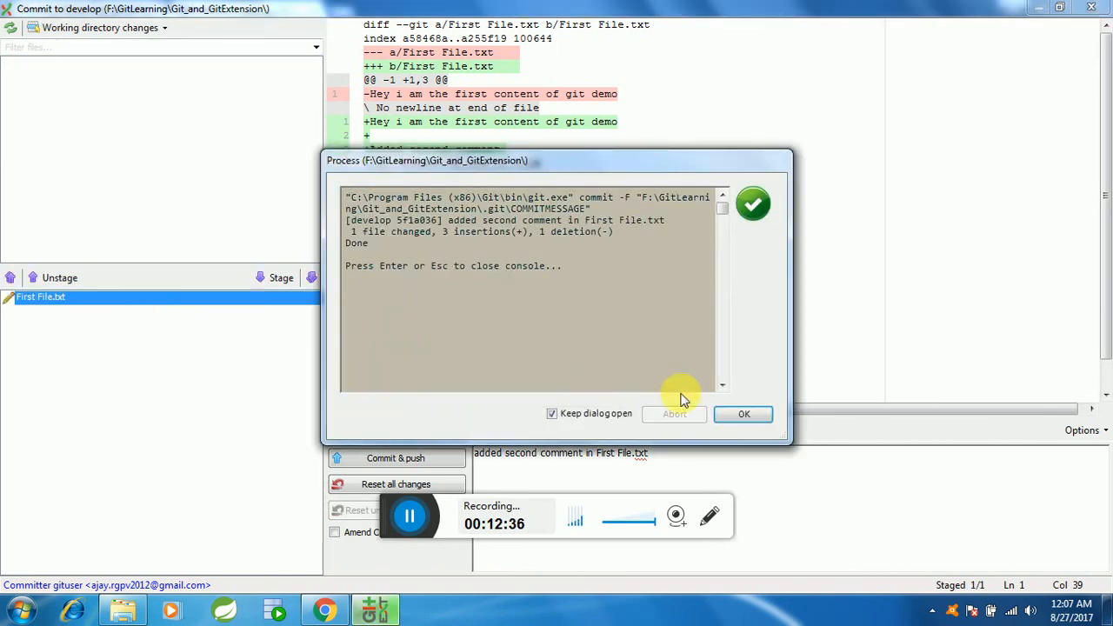
pyautogui.click(746, 413)
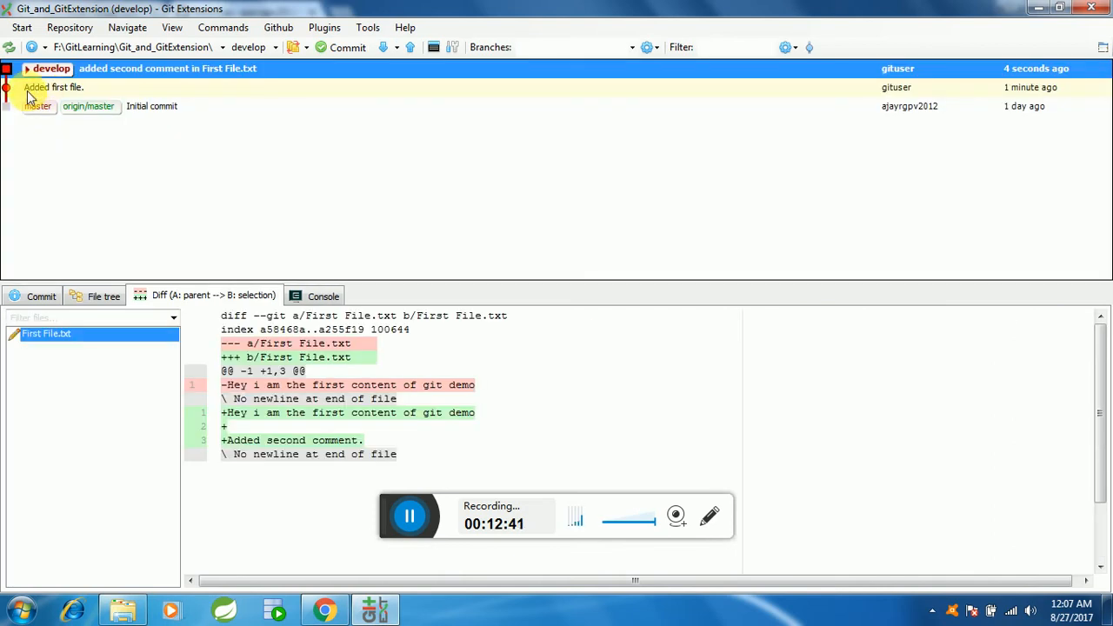
# Step: Review the develop and master commits in the history and check the Git_and_GitExtension repository's files on GitHub in Chrome
pyautogui.click(27, 90)
pyautogui.click(45, 69)
pyautogui.click(43, 91)
pyautogui.click(61, 75)
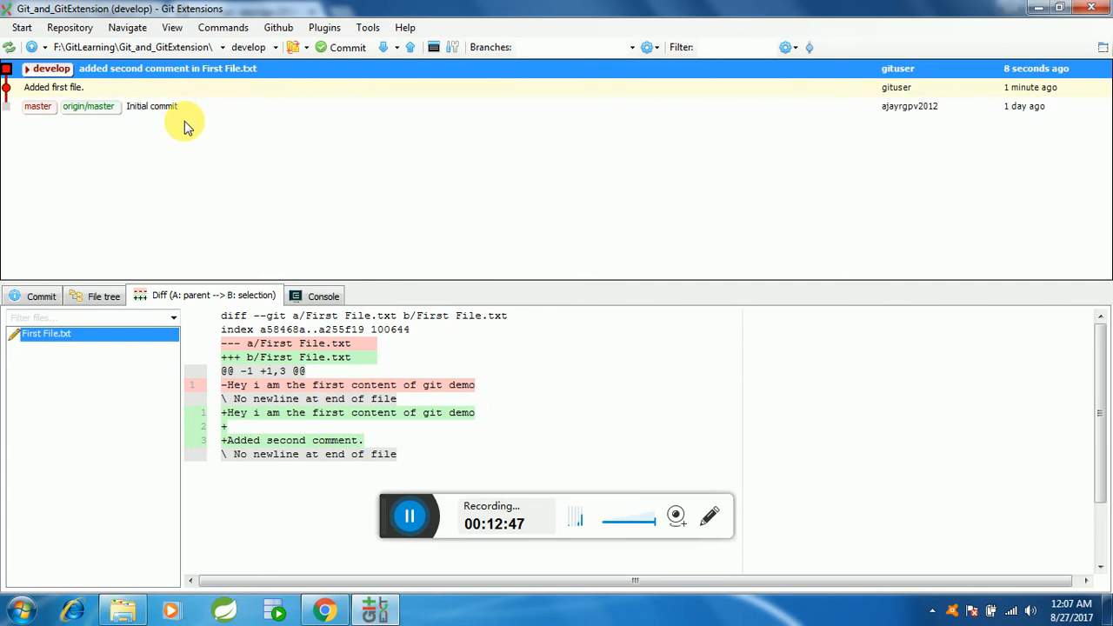
pyautogui.click(325, 611)
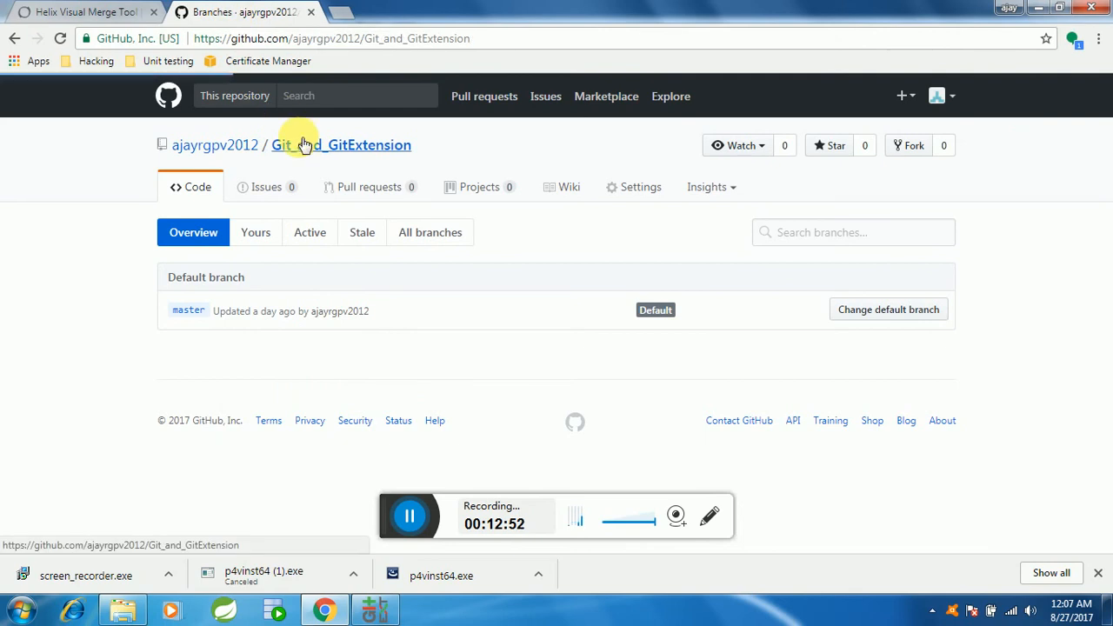
pyautogui.click(303, 146)
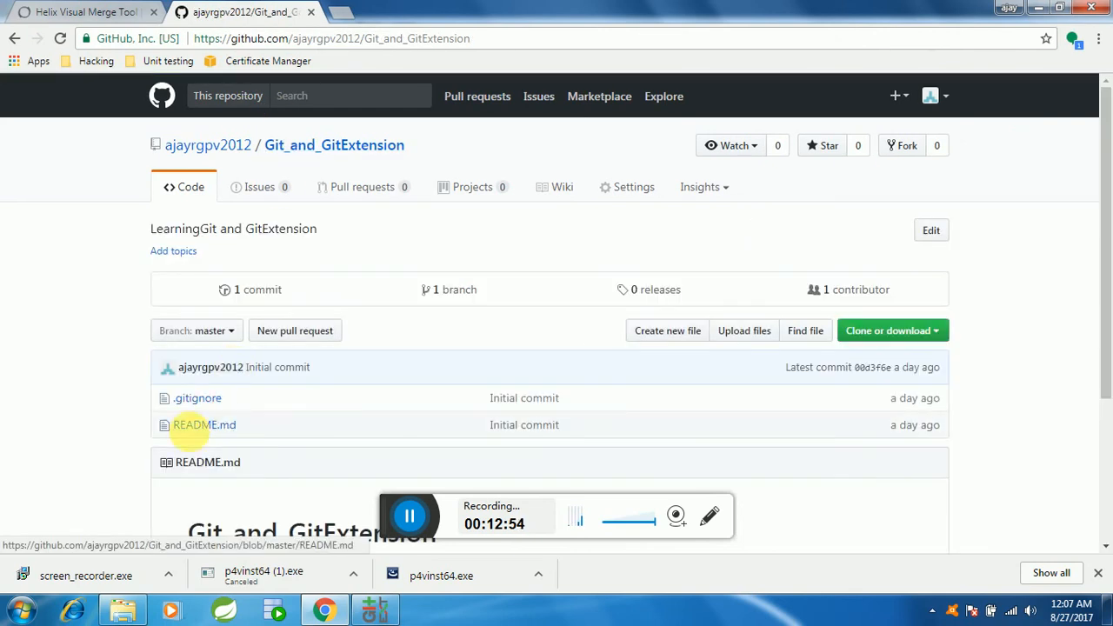
pyautogui.scroll(-3, 199, 425)
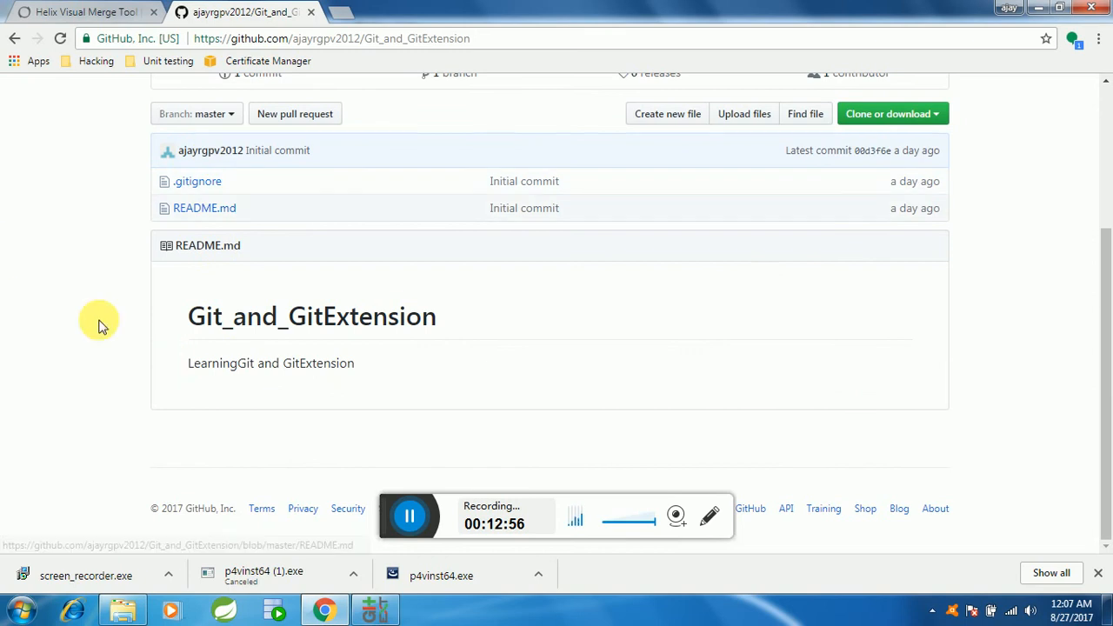
pyautogui.click(372, 609)
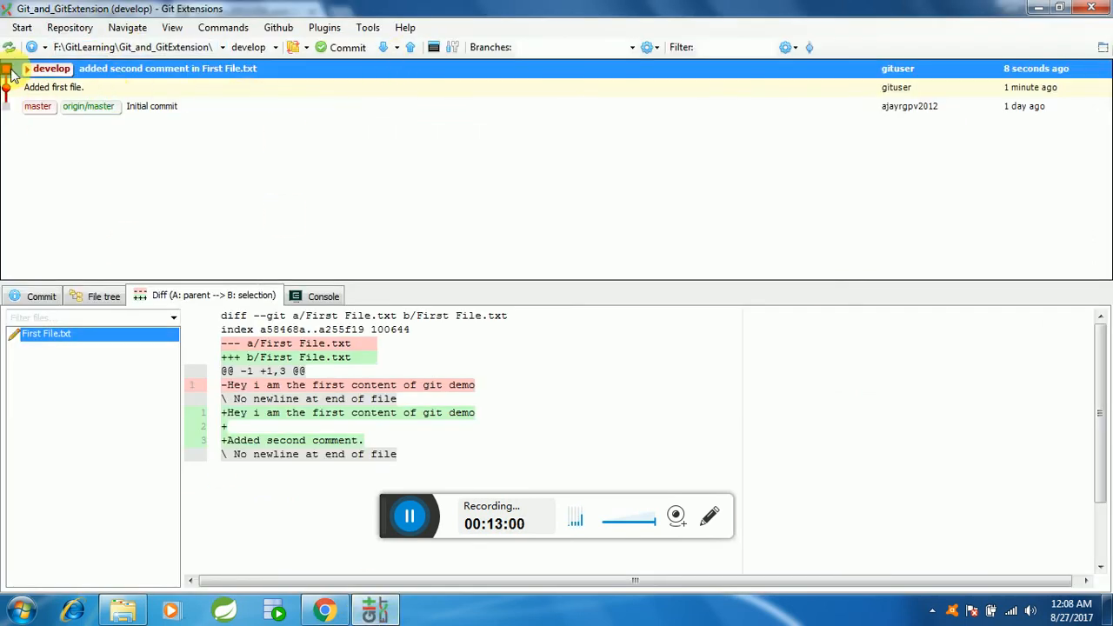
pyautogui.click(87, 108)
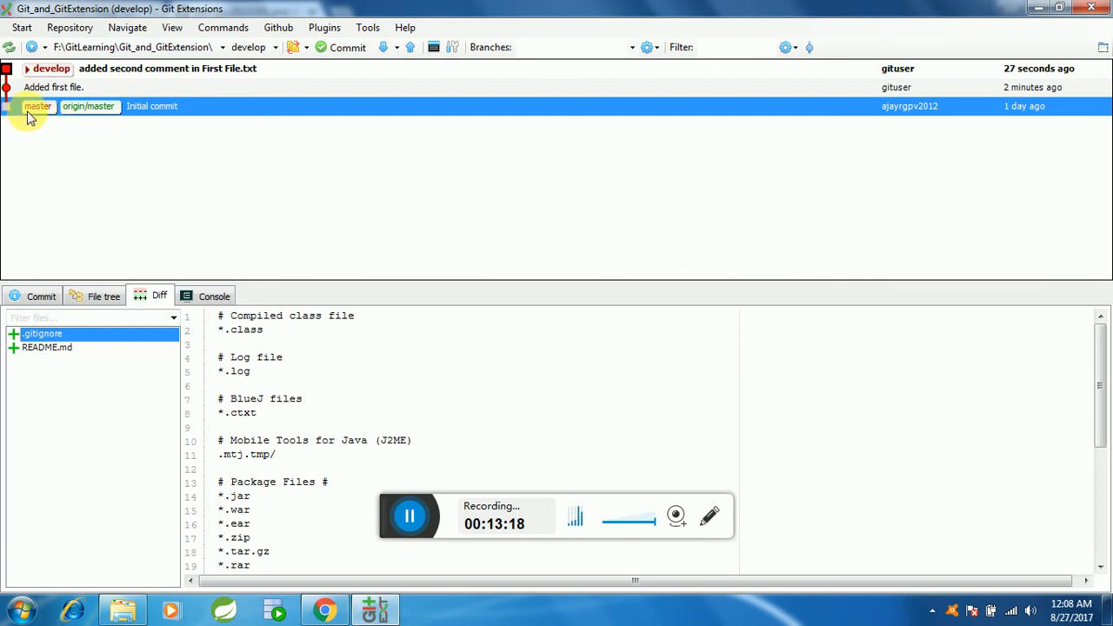
pyautogui.click(36, 69)
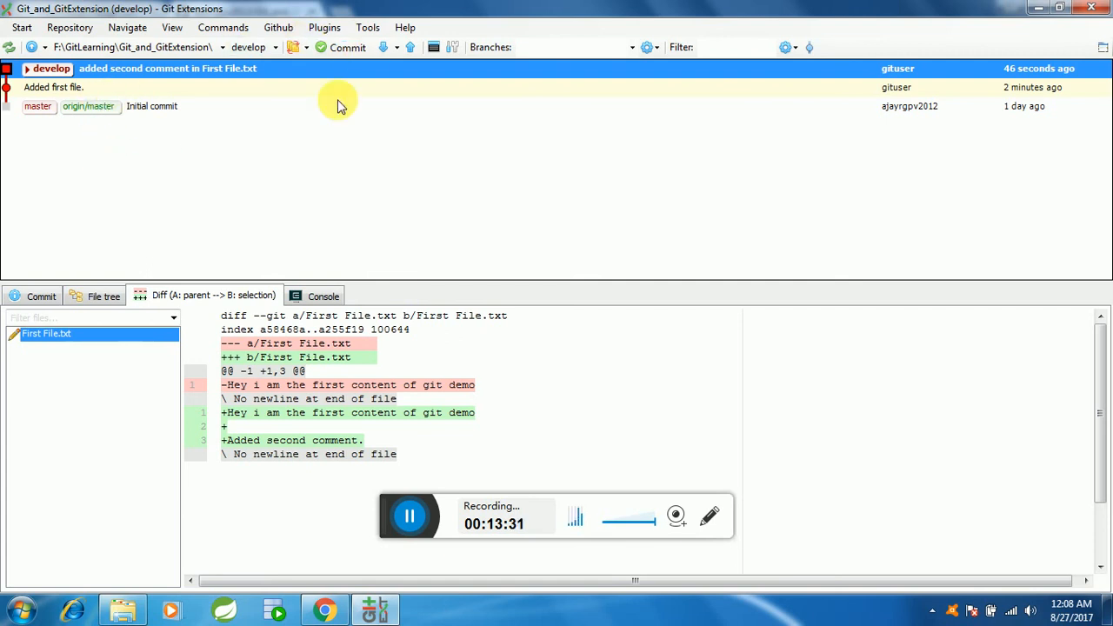
# Step: Push the local develop branch to develop on origin as a new remote branch and add a tracking reference
pyautogui.click(407, 51)
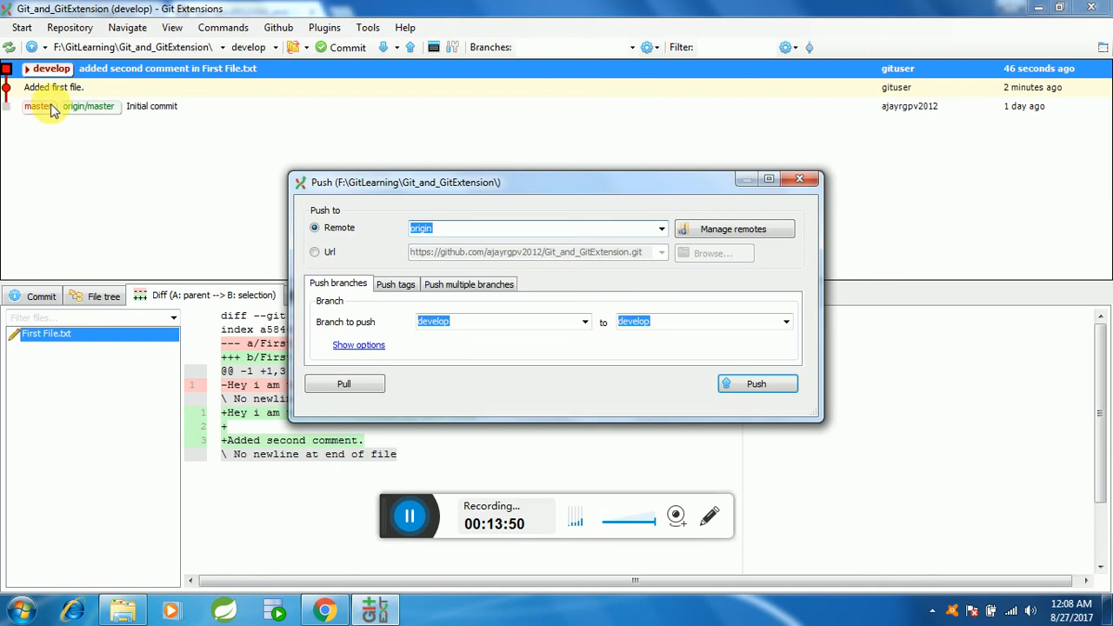
pyautogui.click(584, 322)
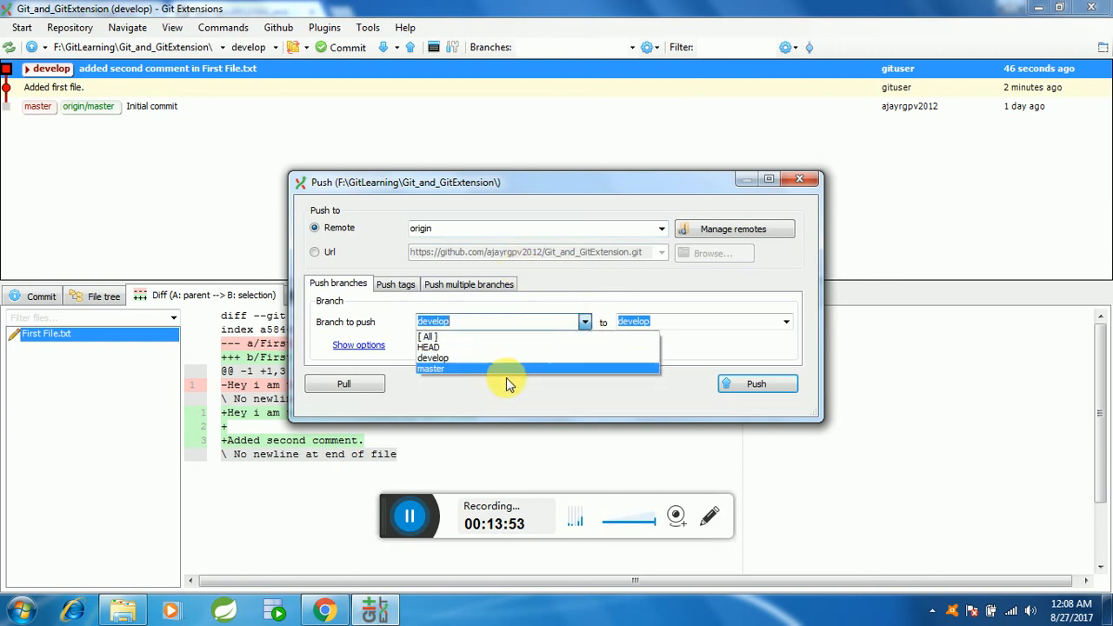
pyautogui.click(435, 357)
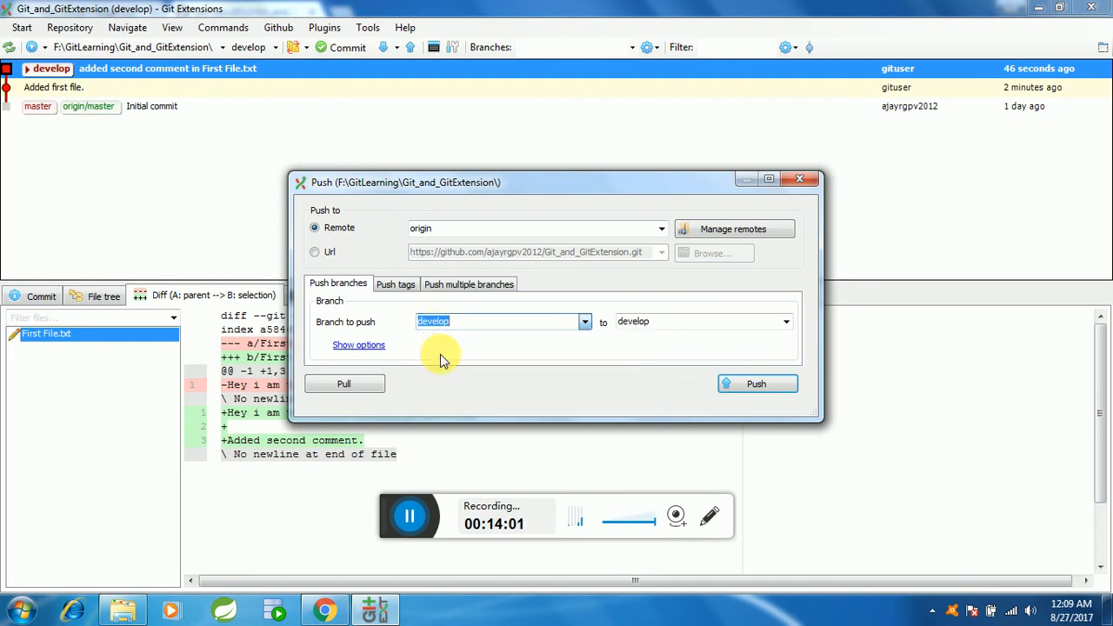
pyautogui.click(472, 327)
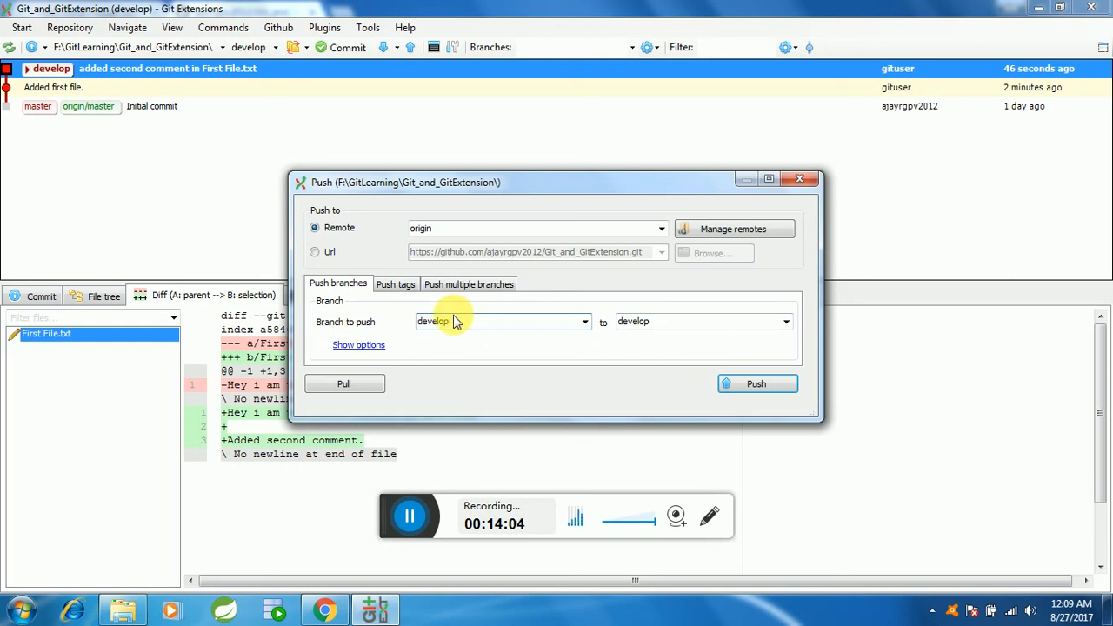
pyautogui.click(676, 327)
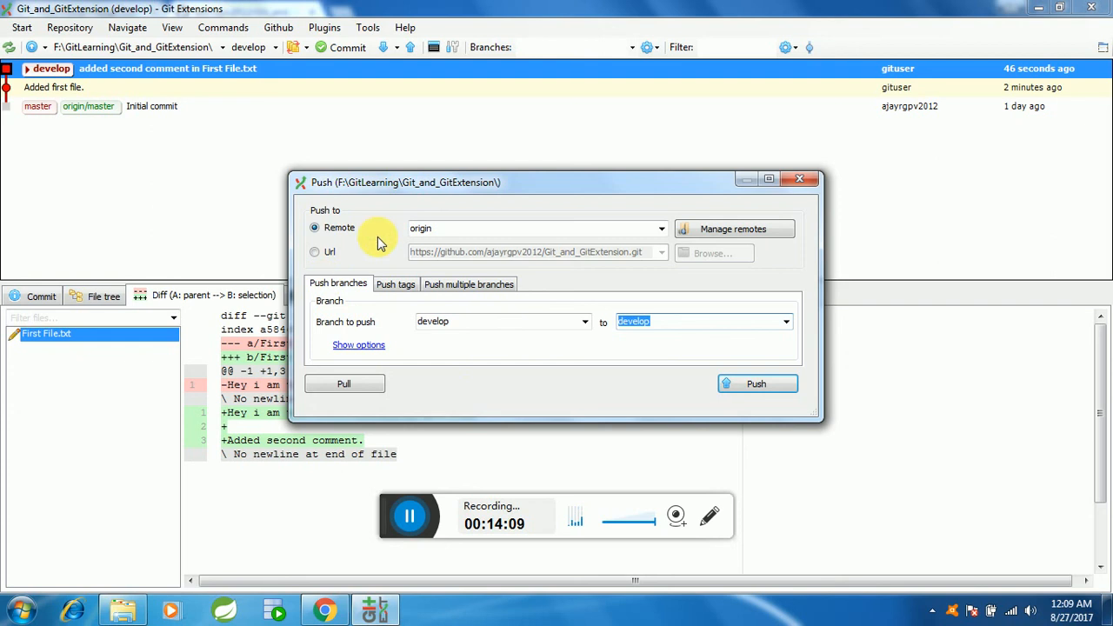
pyautogui.click(771, 388)
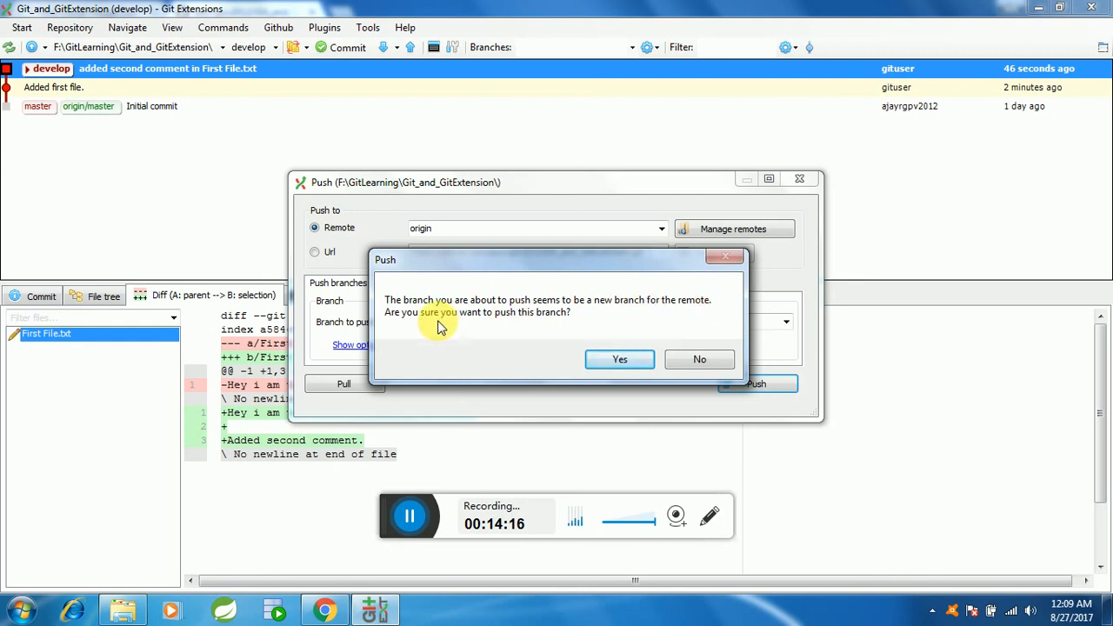
pyautogui.click(623, 365)
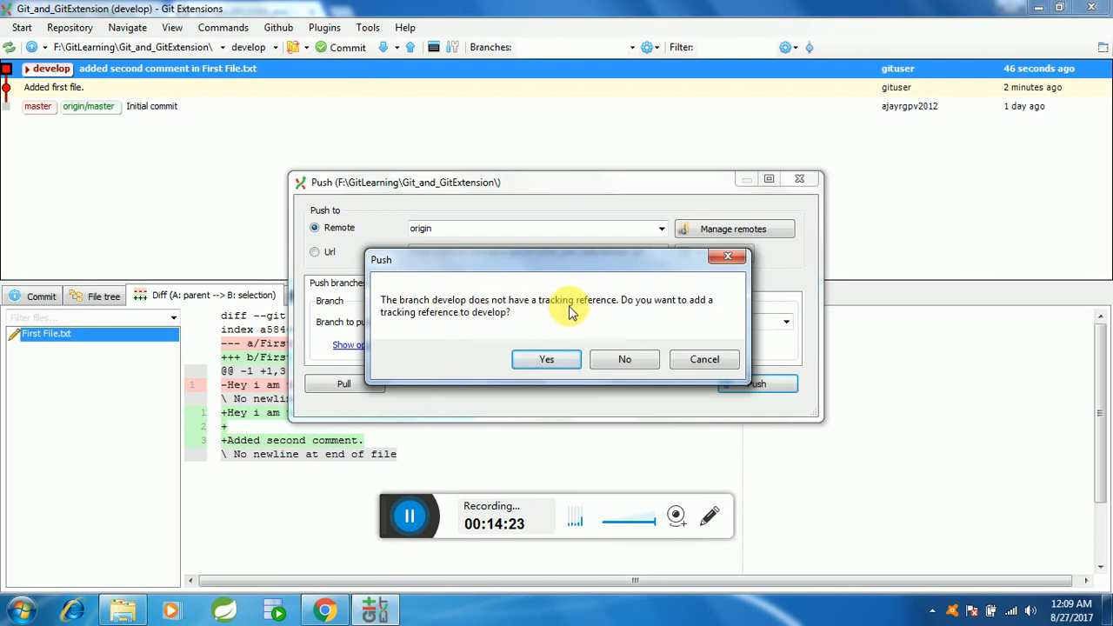
pyautogui.click(555, 362)
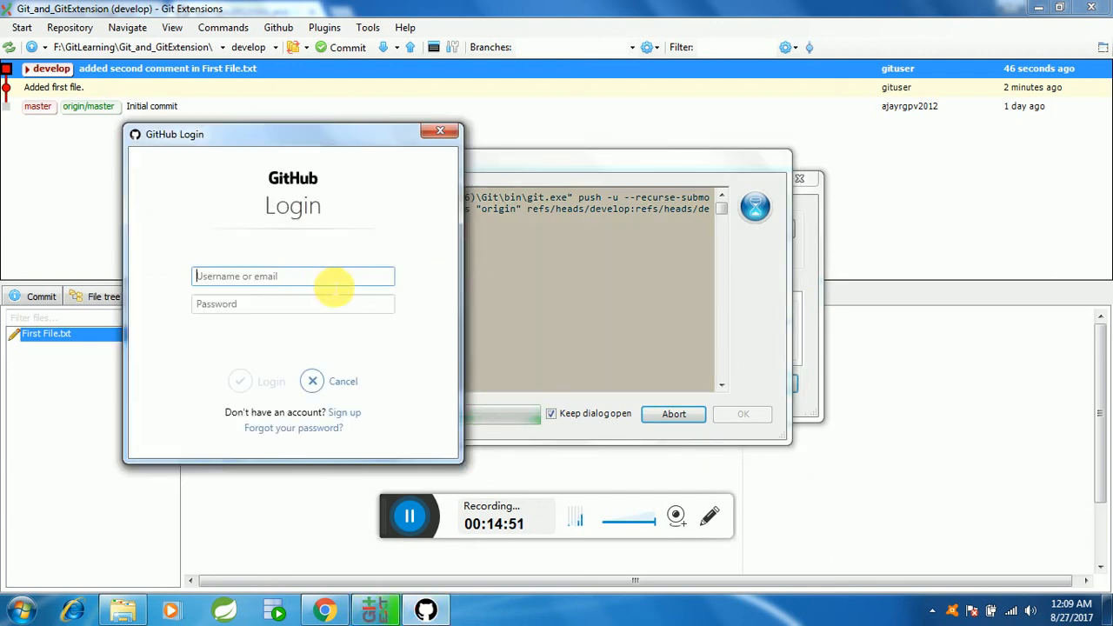
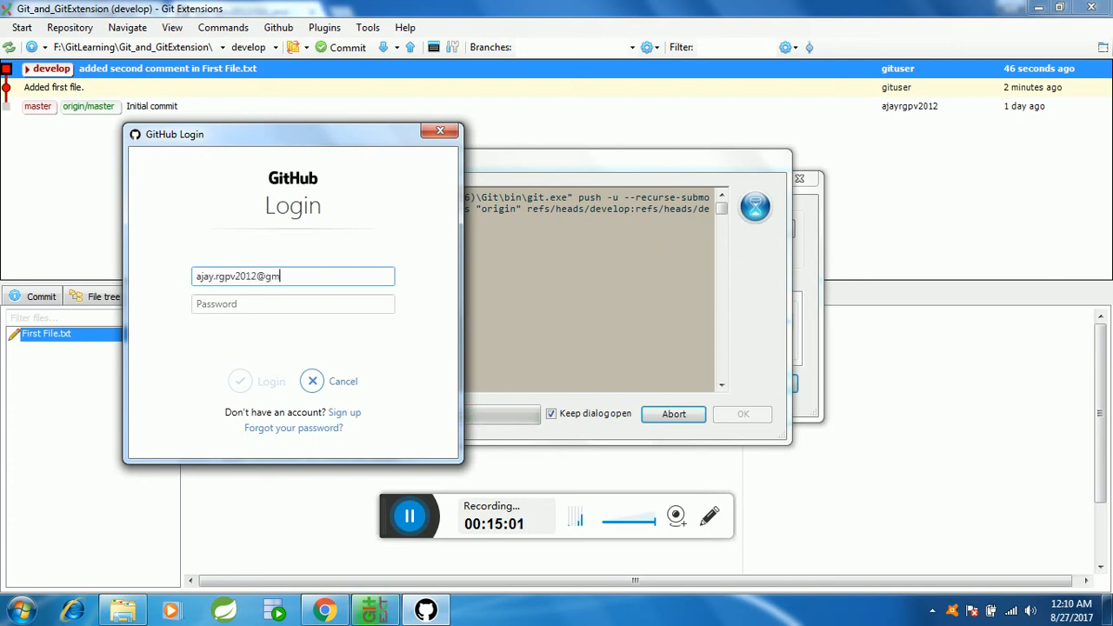
# Step: Sign in to GitHub with the account e-mail and password to authorize the push, and close the finished push dialog
pyautogui.click(335, 295)
pyautogui.write('••')
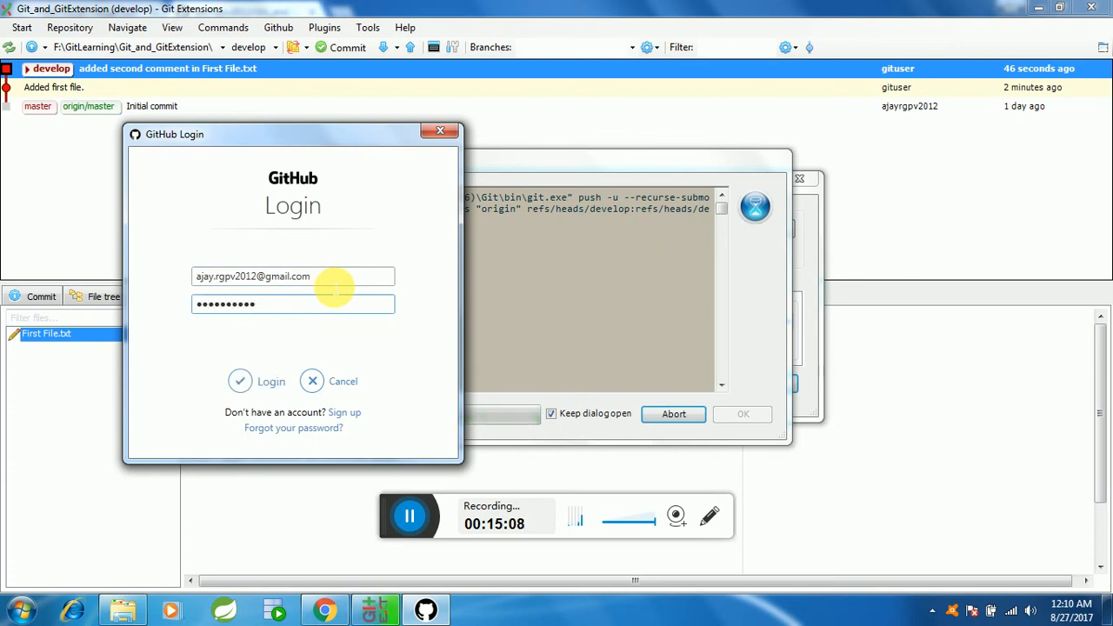
pyautogui.click(261, 381)
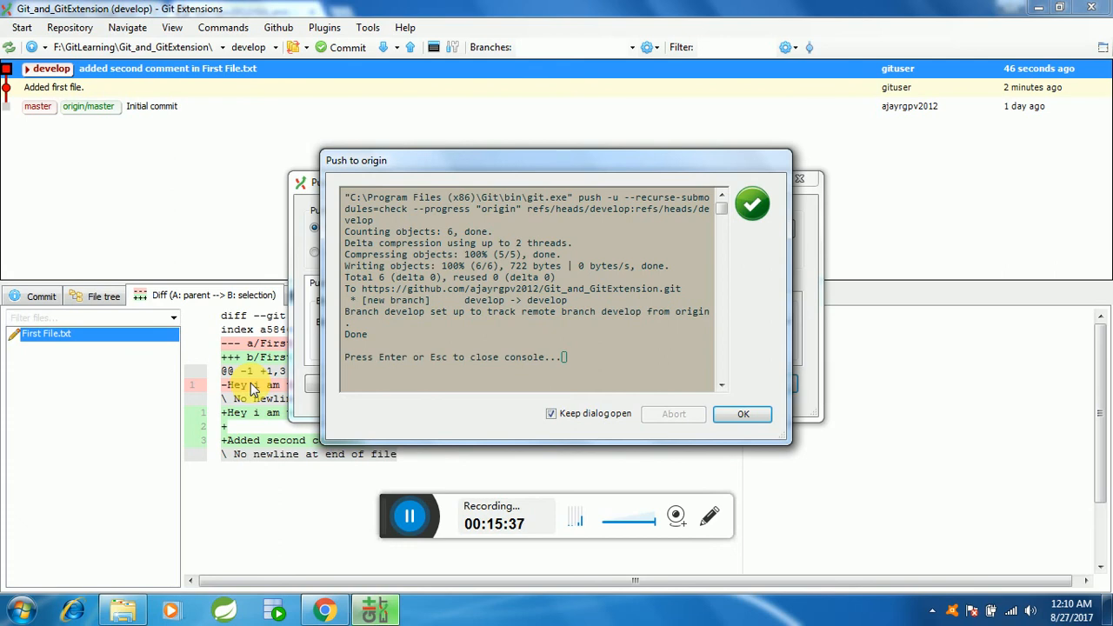
pyautogui.click(738, 415)
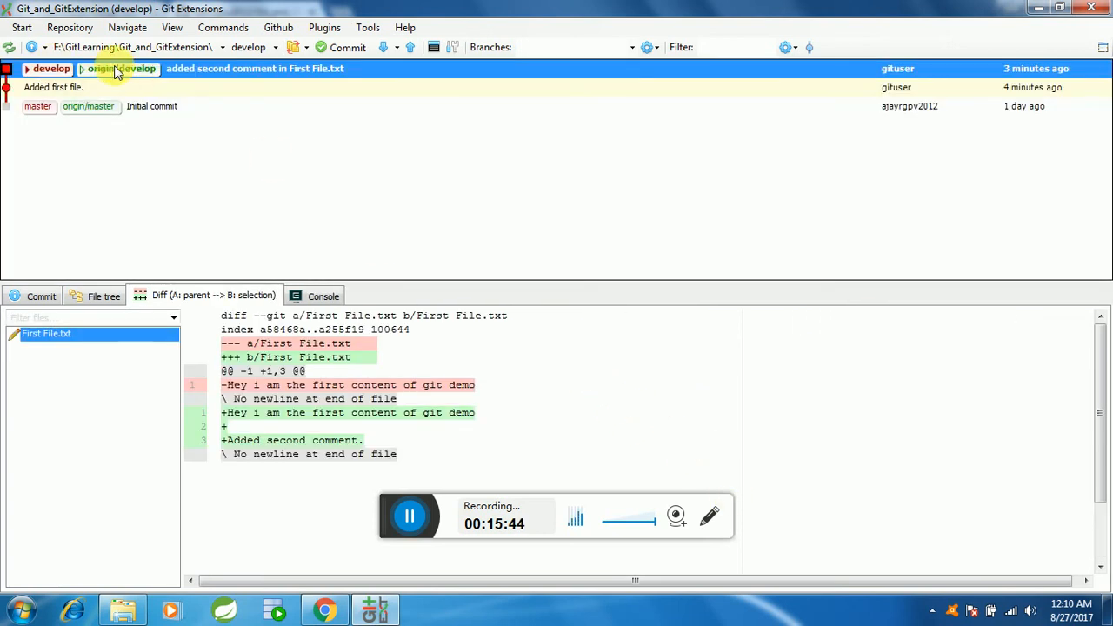
# Step: Open the diff details of the "added second comment in First File.txt" commit and close them after viewing
pyautogui.doubleClick(111, 70)
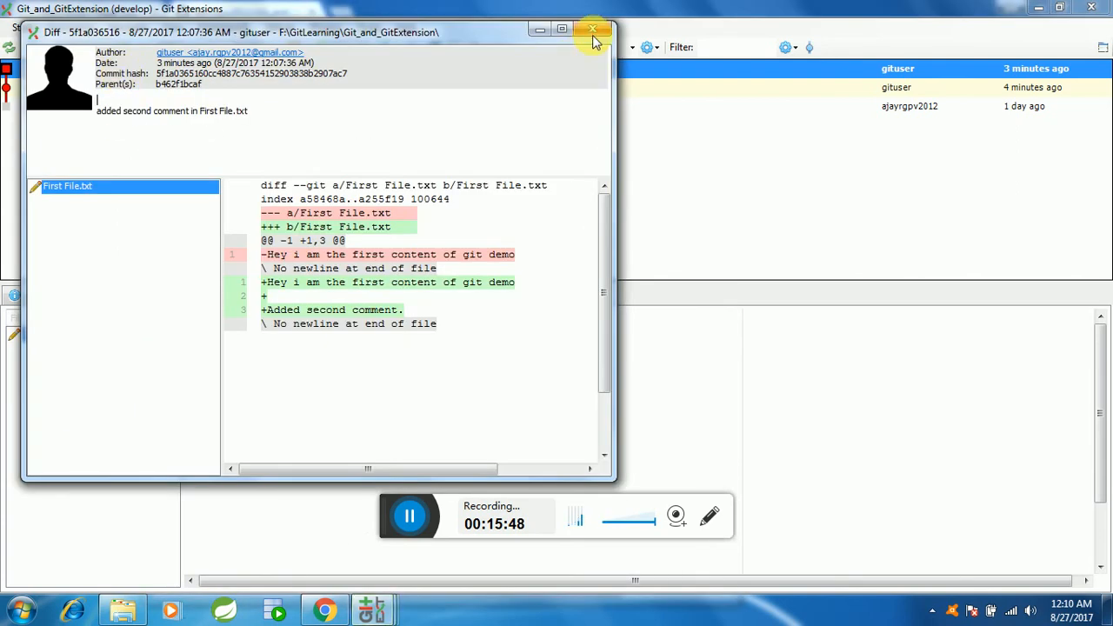
pyautogui.click(586, 31)
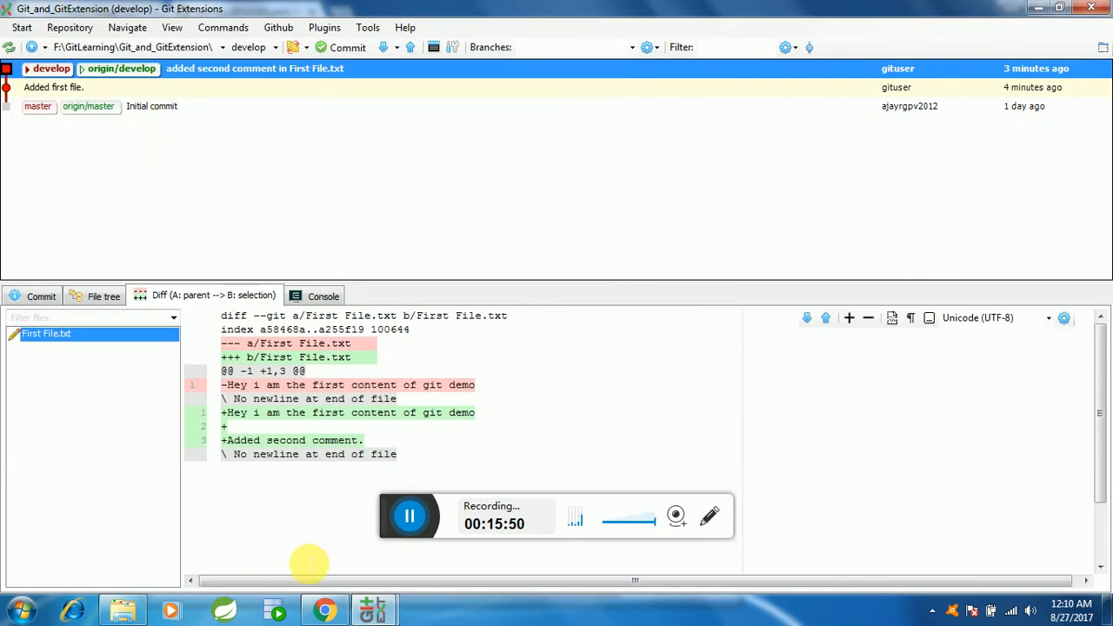
# Step: Switch to Chrome, reload the Git_and_GitExtension repository page and compare the files on its develop and master branches
pyautogui.click(323, 612)
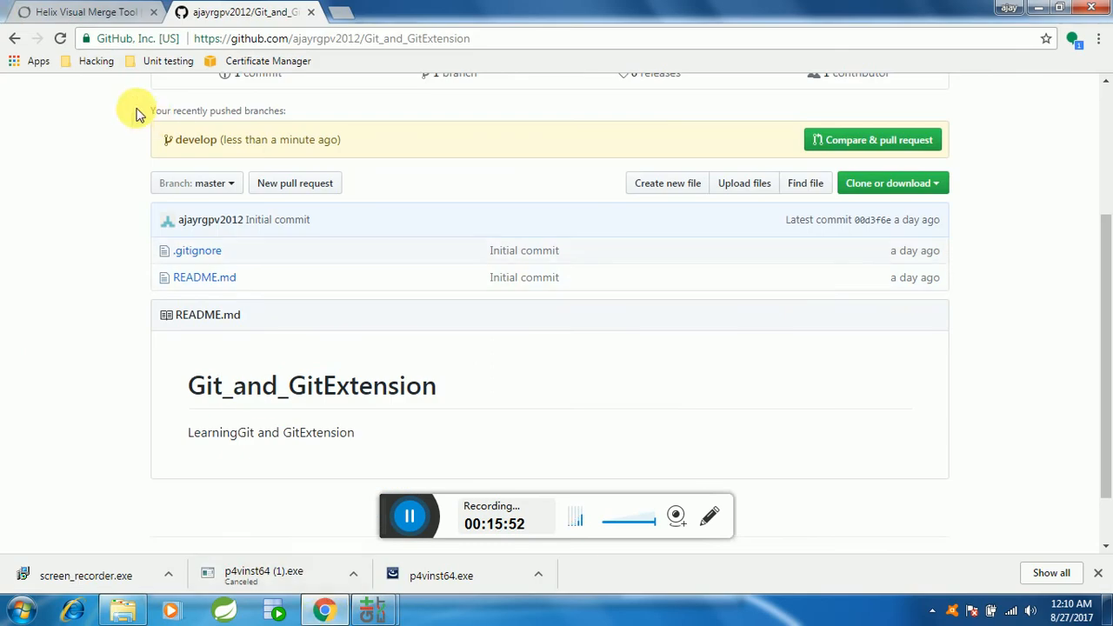
pyautogui.click(61, 38)
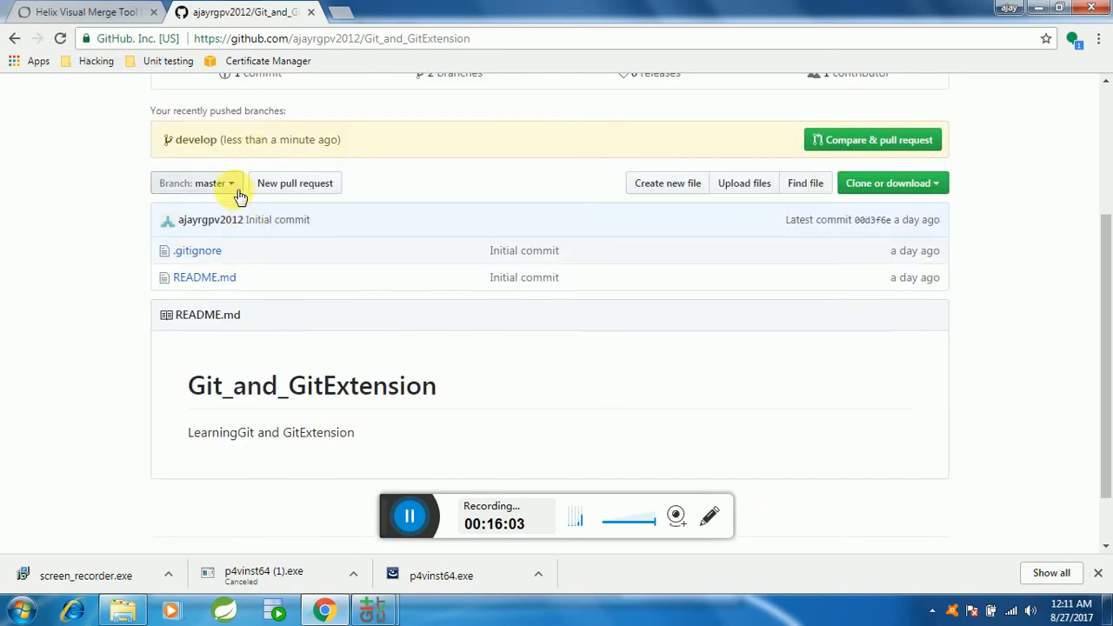
pyautogui.click(236, 193)
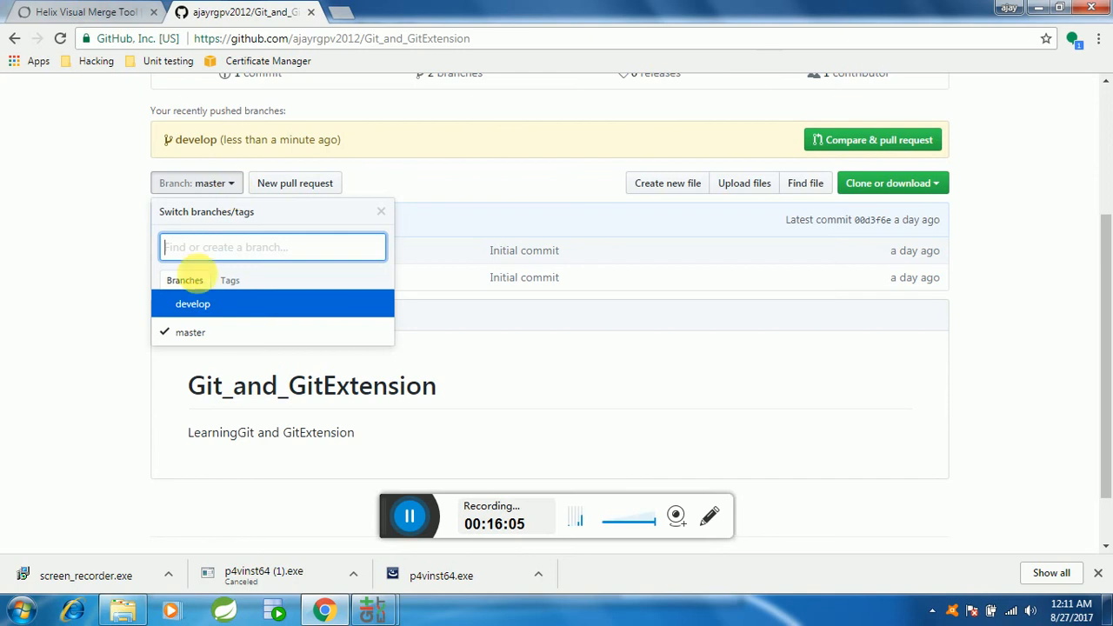
pyautogui.click(191, 304)
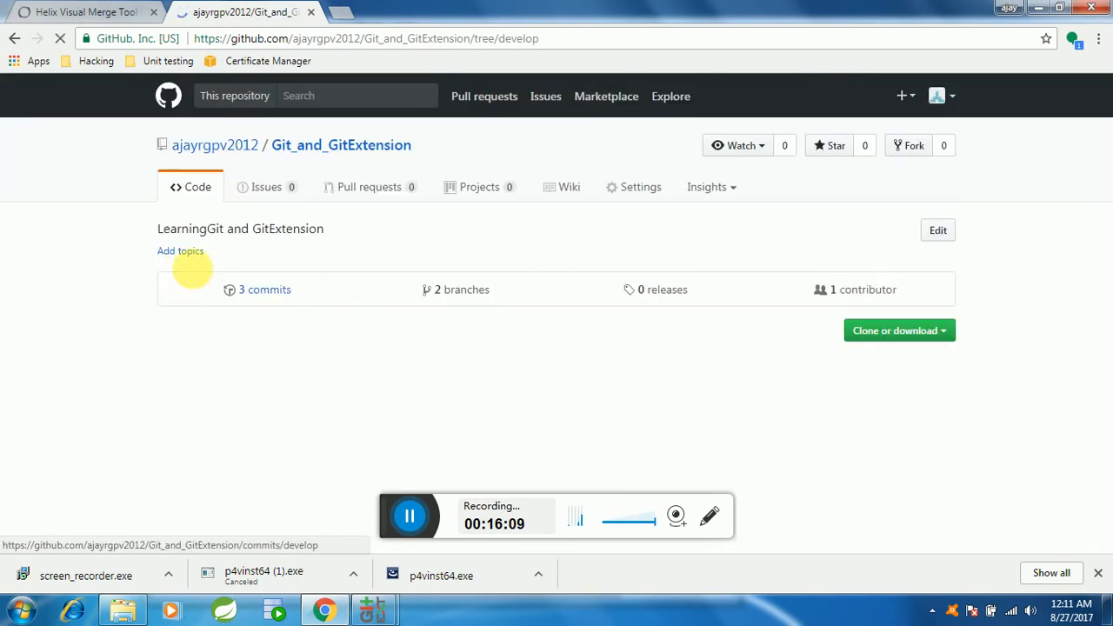
pyautogui.scroll(-2, 216, 304)
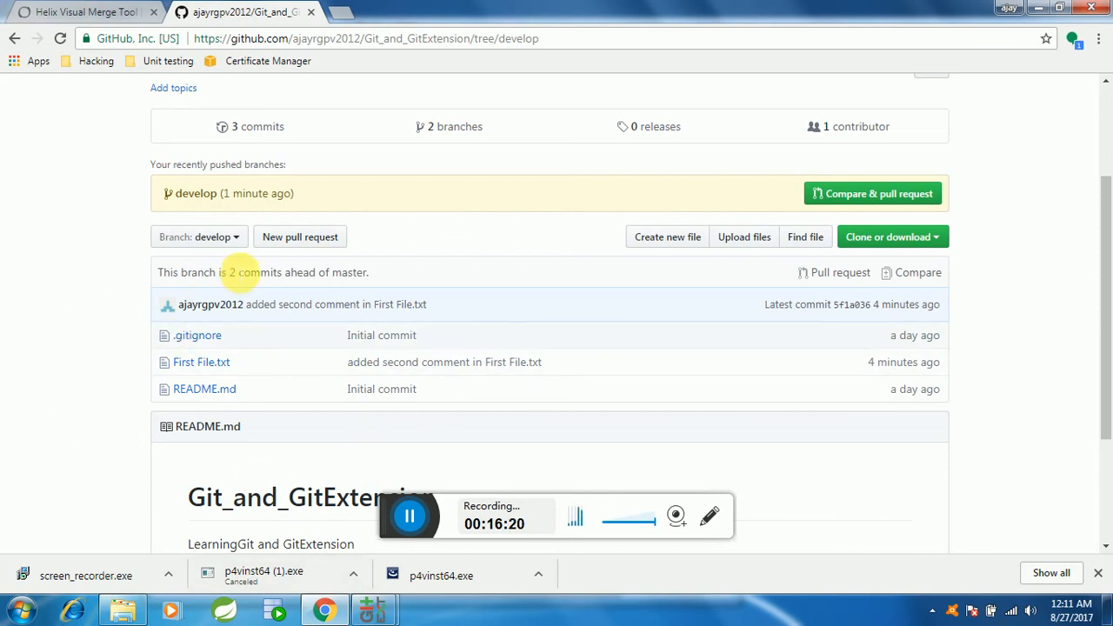
pyautogui.click(224, 241)
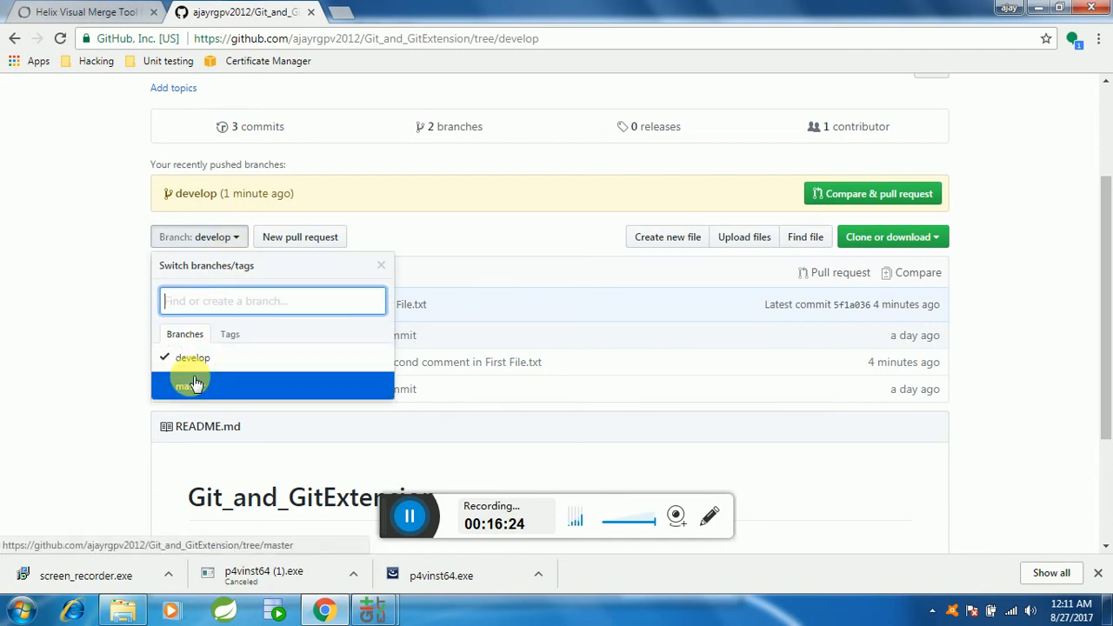
pyautogui.click(193, 390)
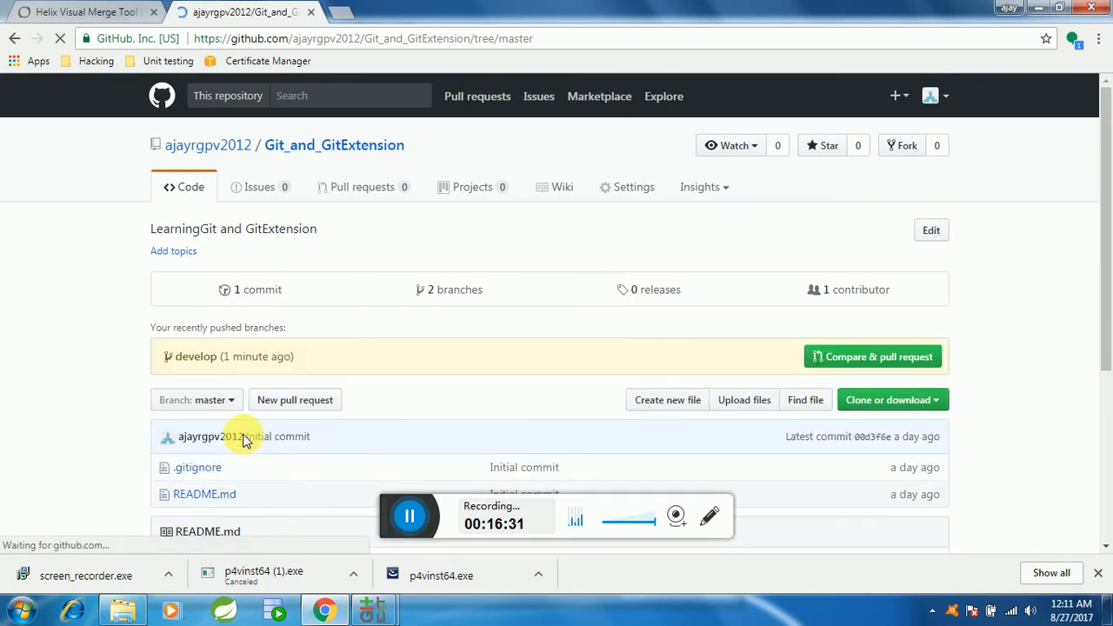
pyautogui.scroll(-2, 182, 426)
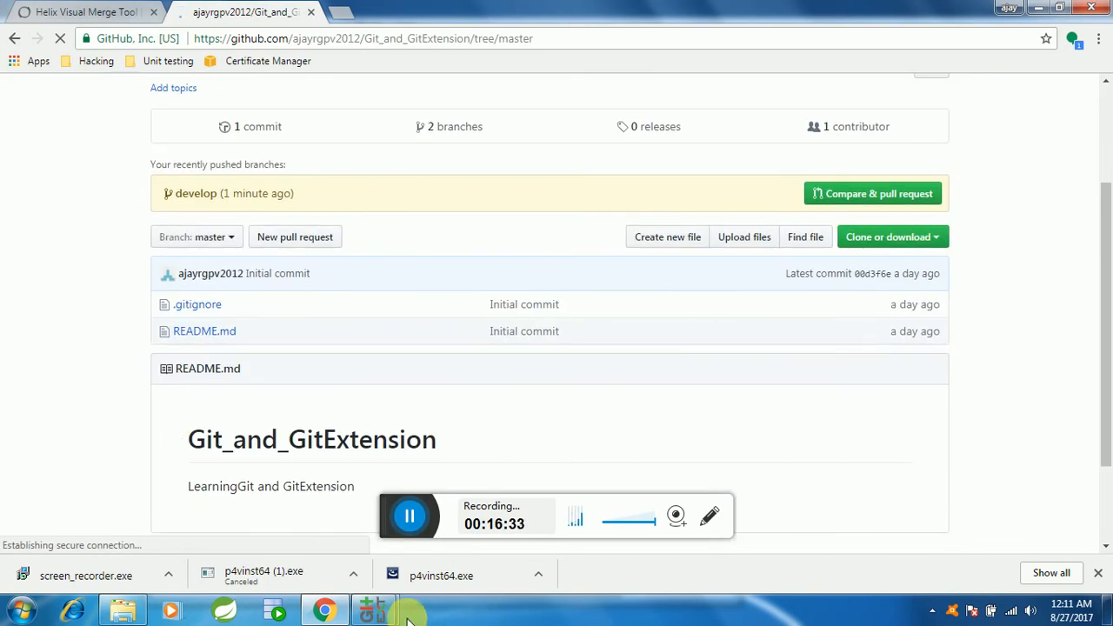
# Step: Switch to Git Extensions, select the "Initial commit" in the history and check out the develop branch
pyautogui.moveTo(372, 606)
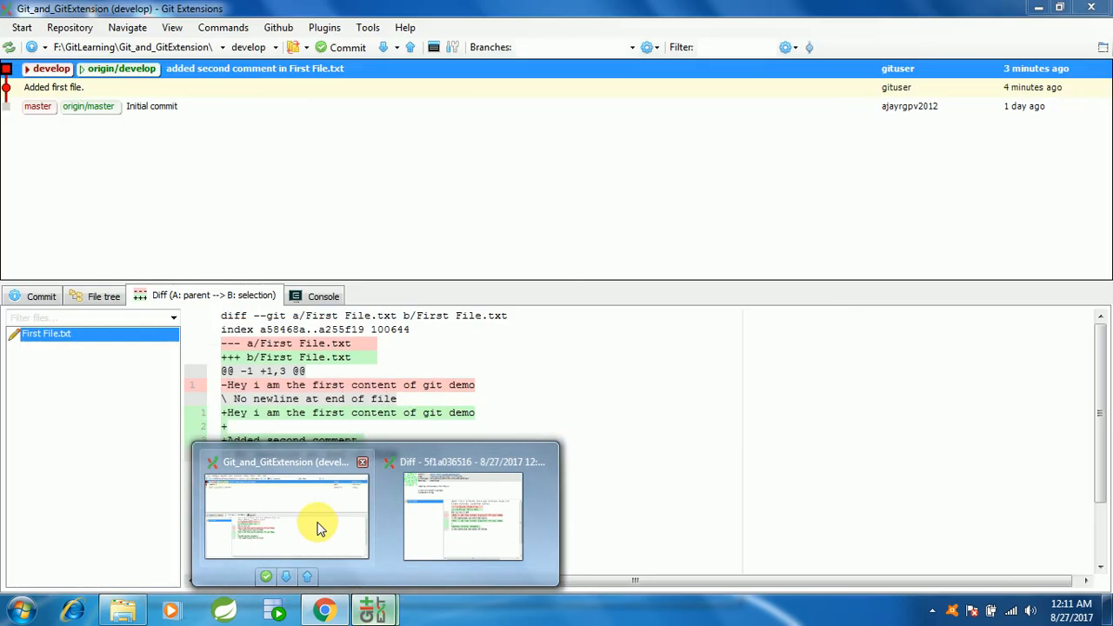
pyautogui.click(337, 524)
pyautogui.click(147, 108)
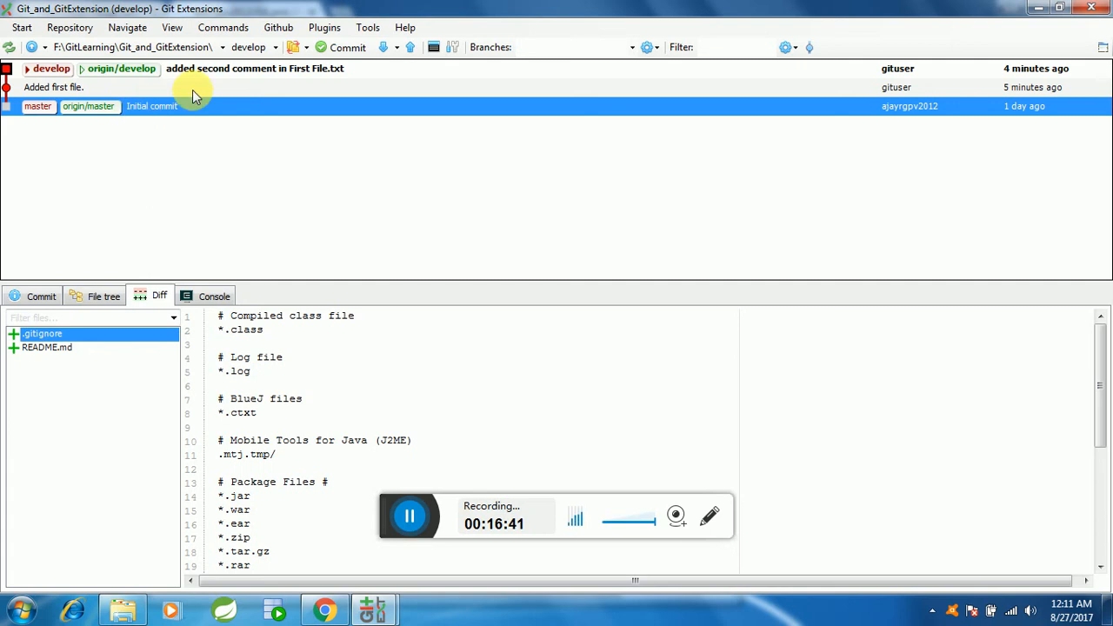
pyautogui.click(275, 49)
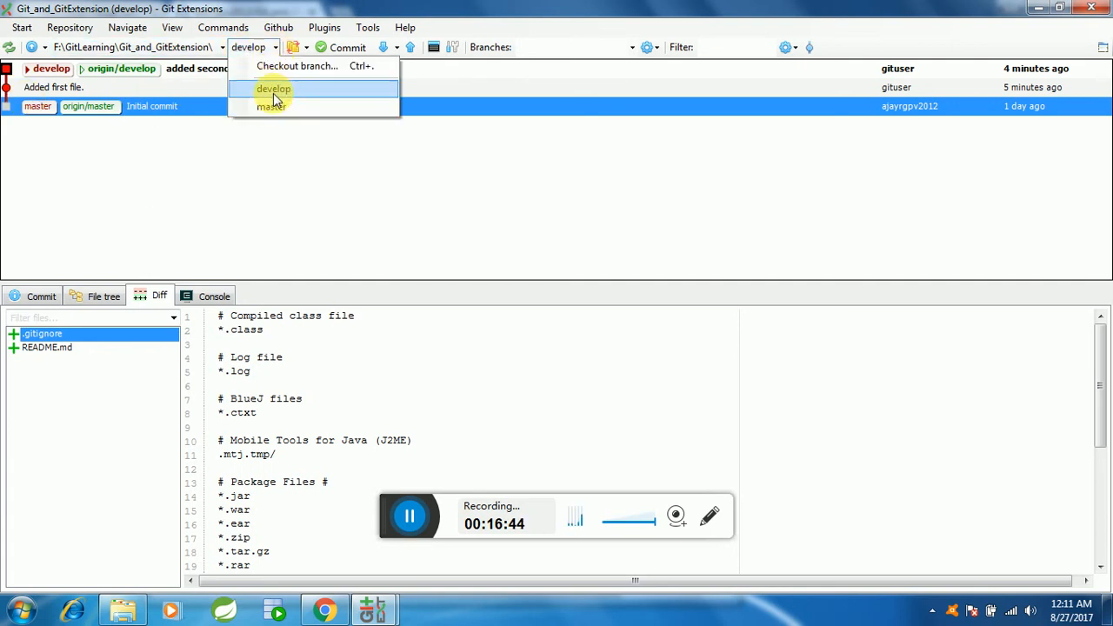
pyautogui.click(277, 92)
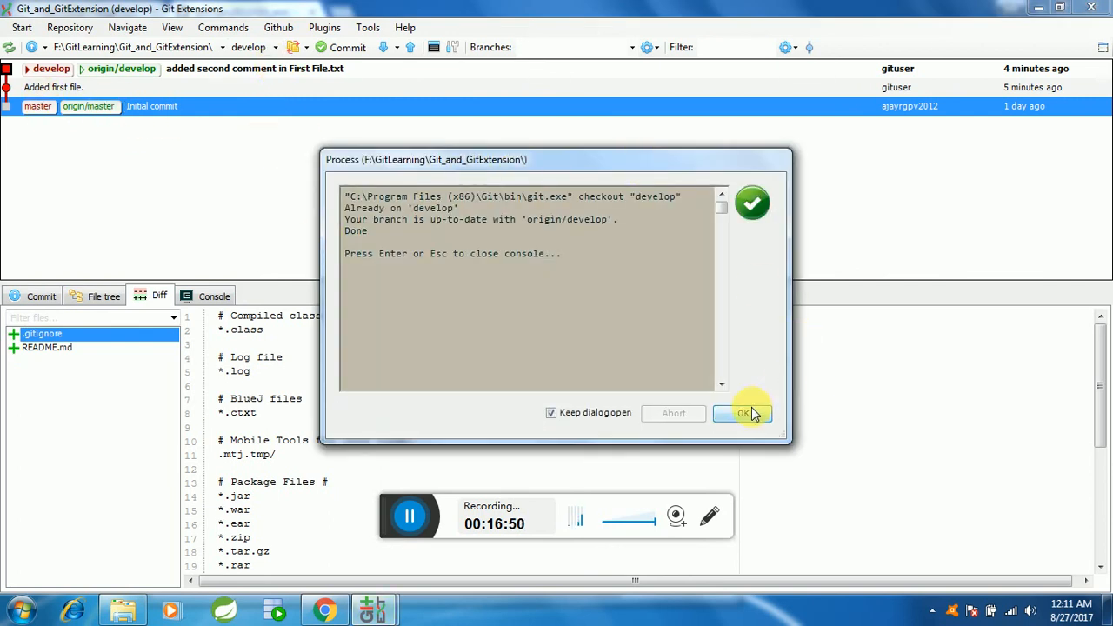
pyautogui.click(751, 410)
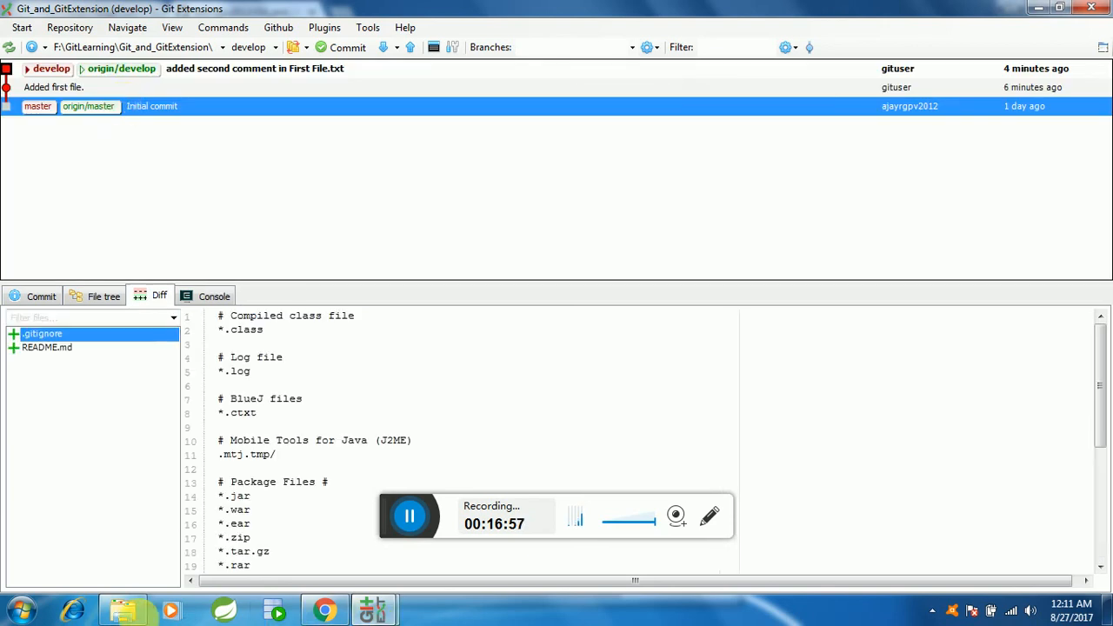
# Step: Switch to Chrome, read First File.txt on the develop branch and return to that branch's file list
pyautogui.click(326, 612)
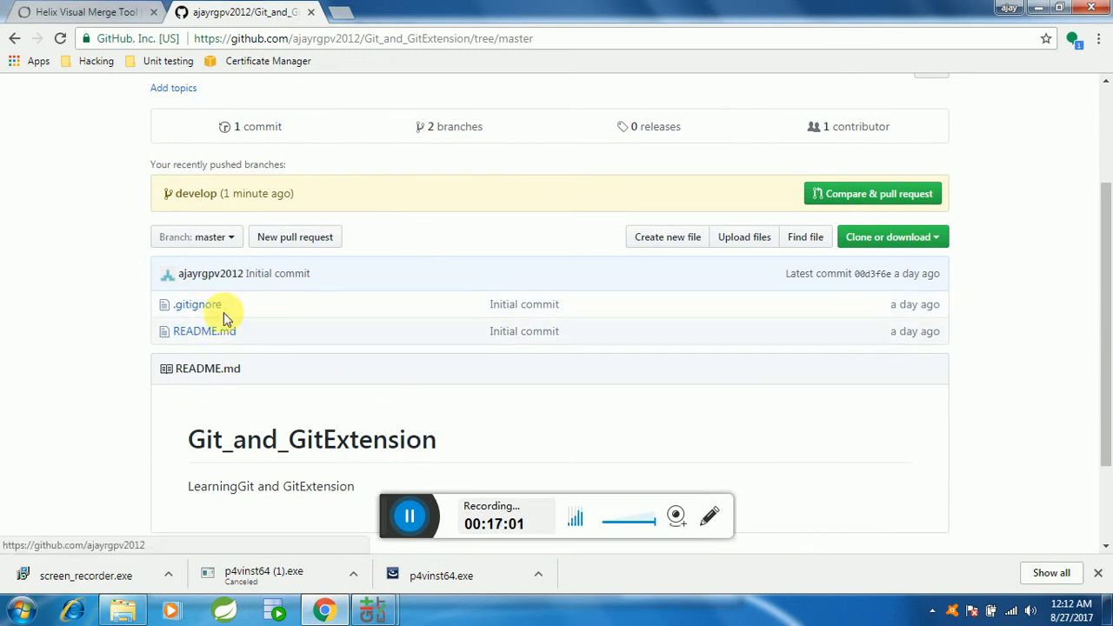
pyautogui.click(224, 242)
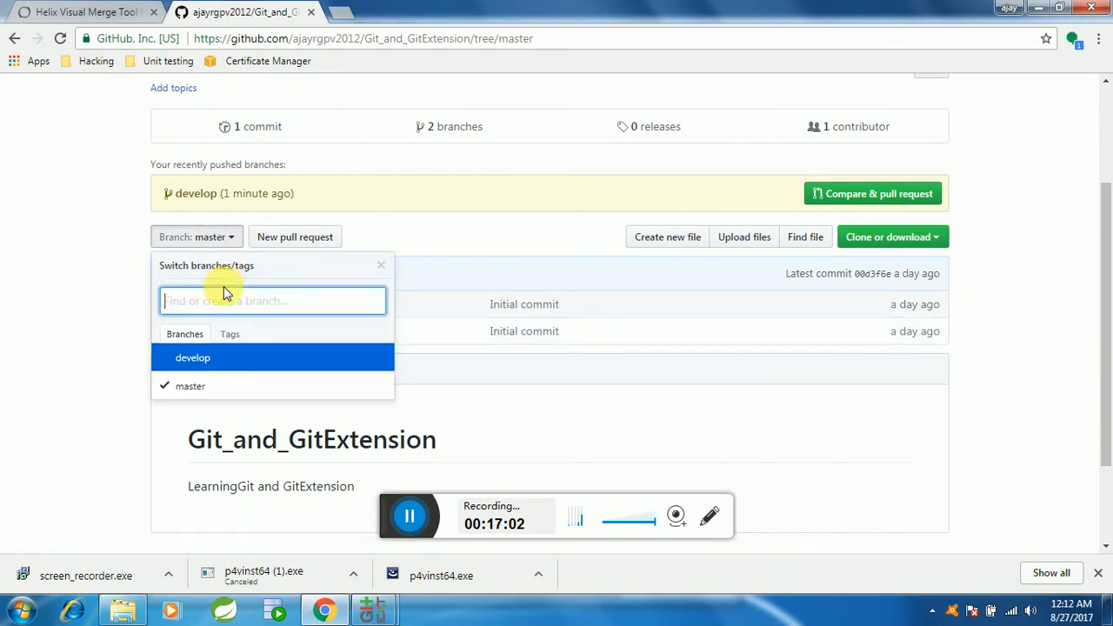
pyautogui.click(217, 364)
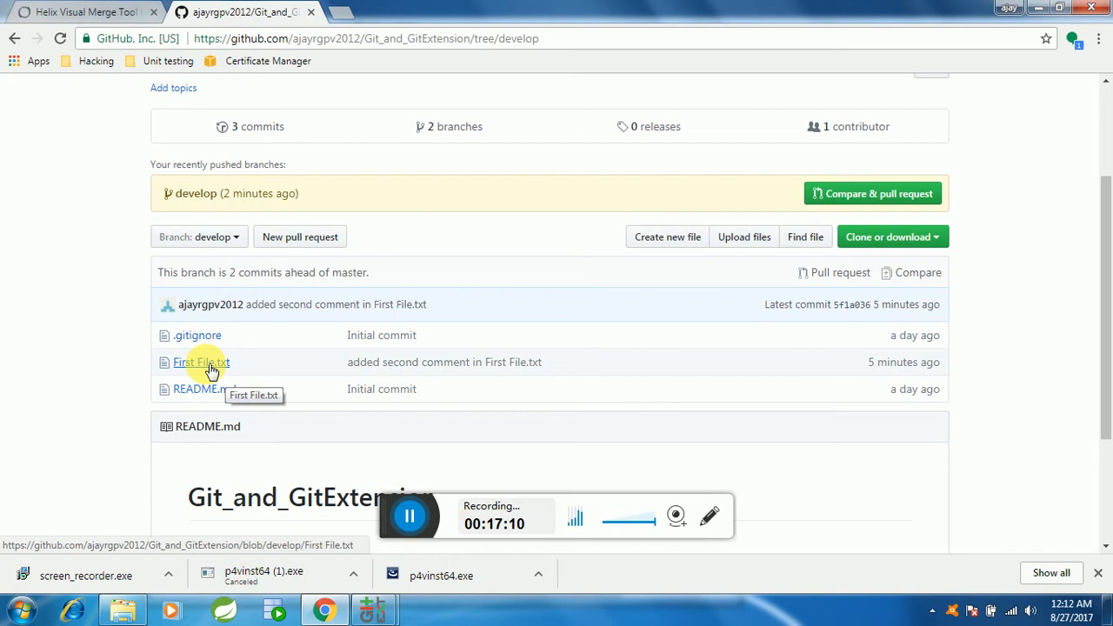
pyautogui.click(211, 370)
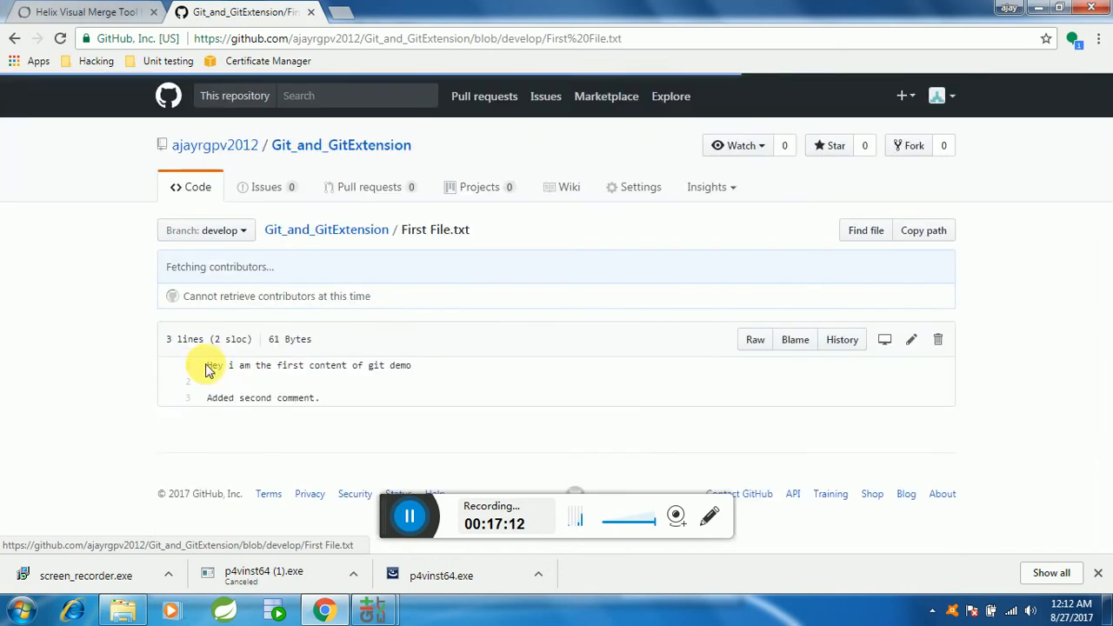
pyautogui.moveTo(209, 366); pyautogui.dragTo(418, 370)
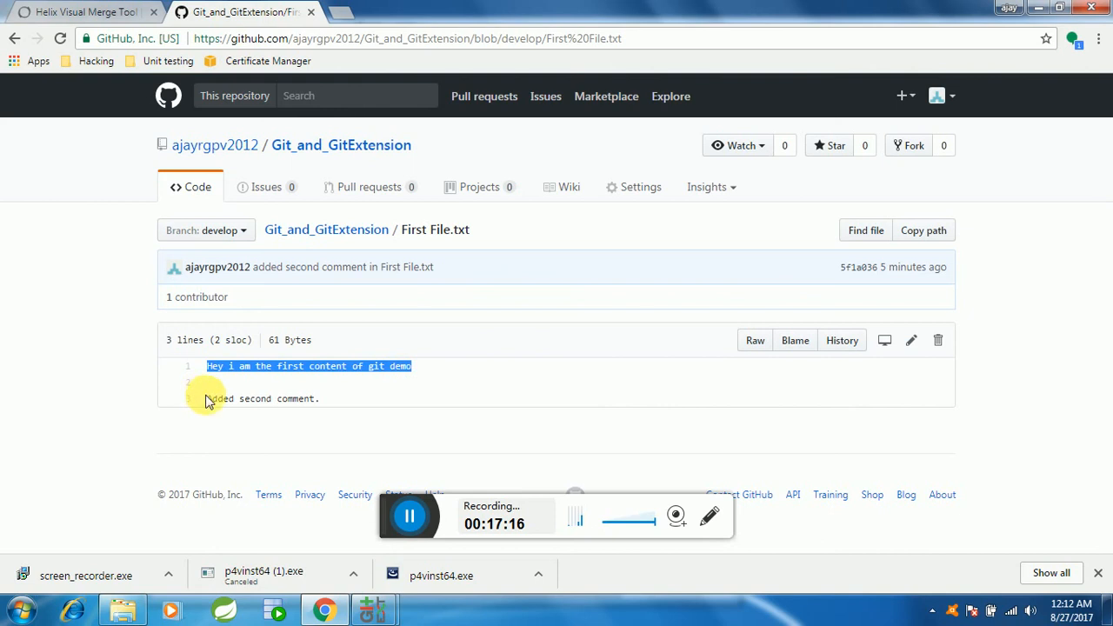
pyautogui.moveTo(209, 398); pyautogui.dragTo(355, 397)
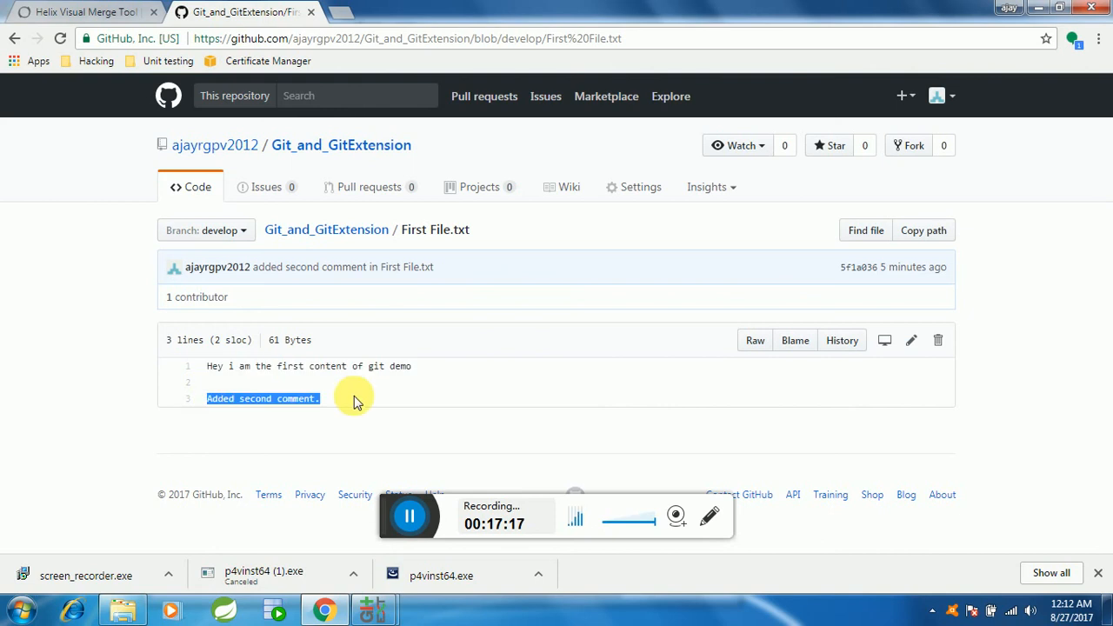
pyautogui.click(14, 38)
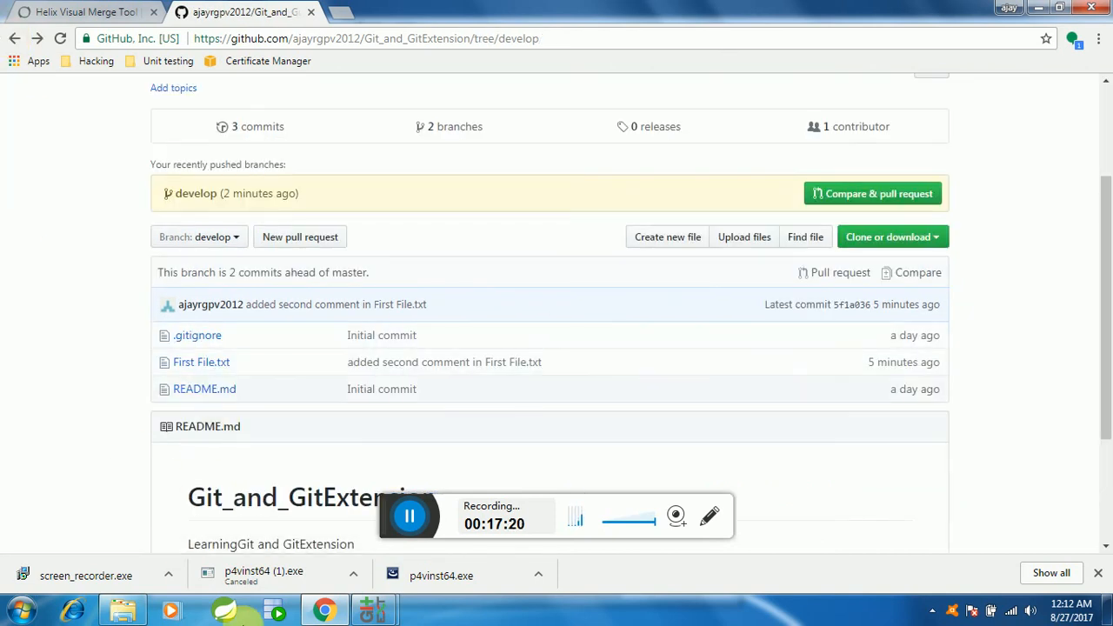
# Step: Bring up the leftover commit diff window, close it and return to the Git Extensions history
pyautogui.moveTo(373, 609)
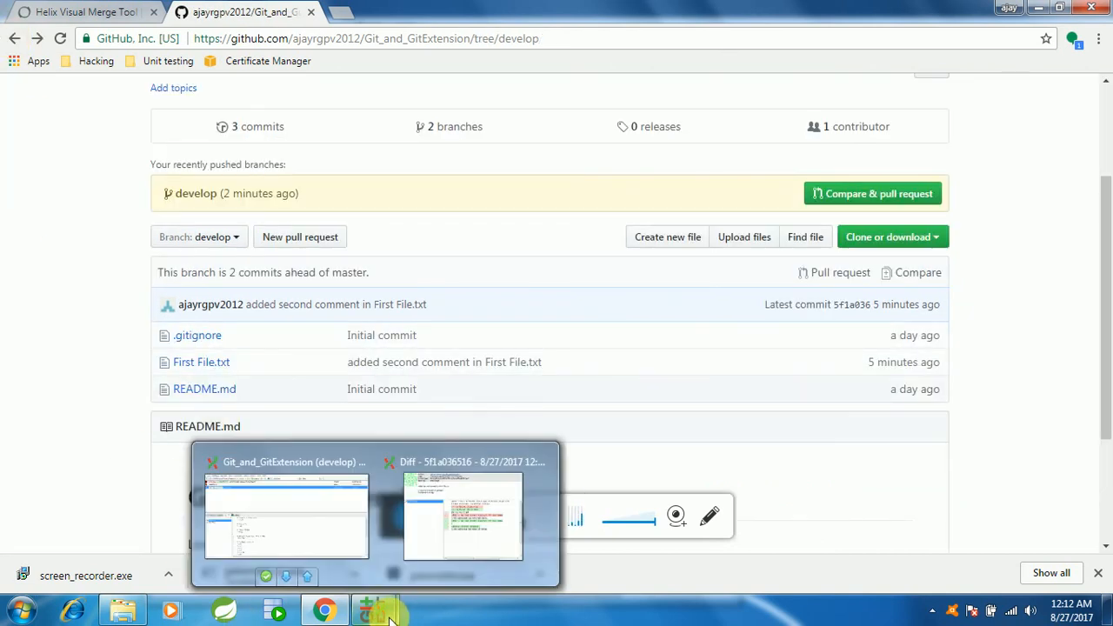
pyautogui.click(472, 557)
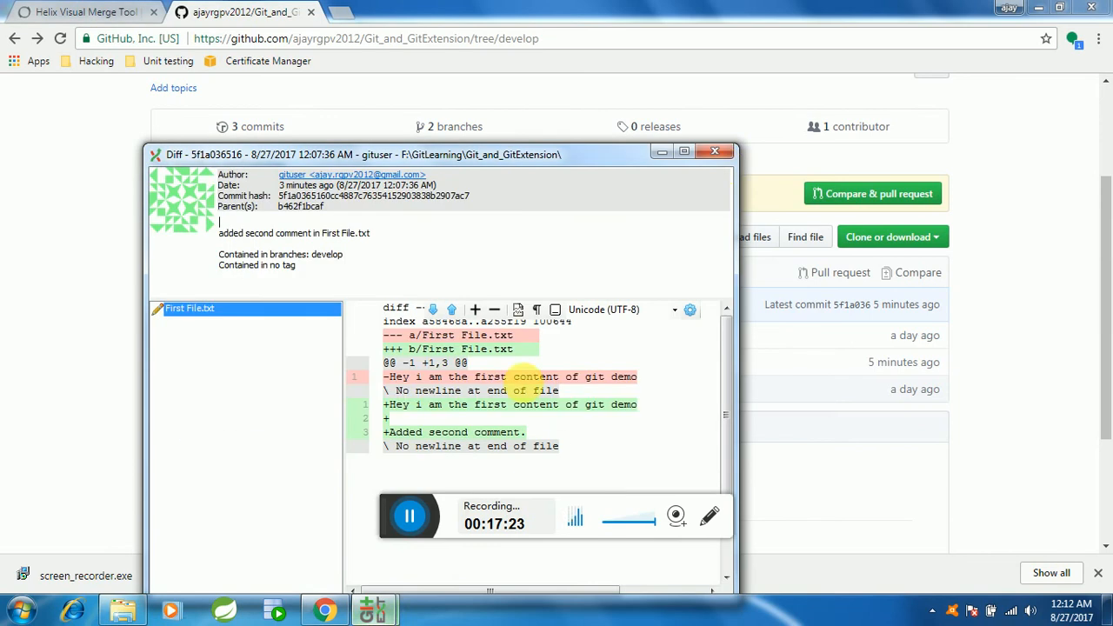
pyautogui.click(714, 154)
pyautogui.click(374, 616)
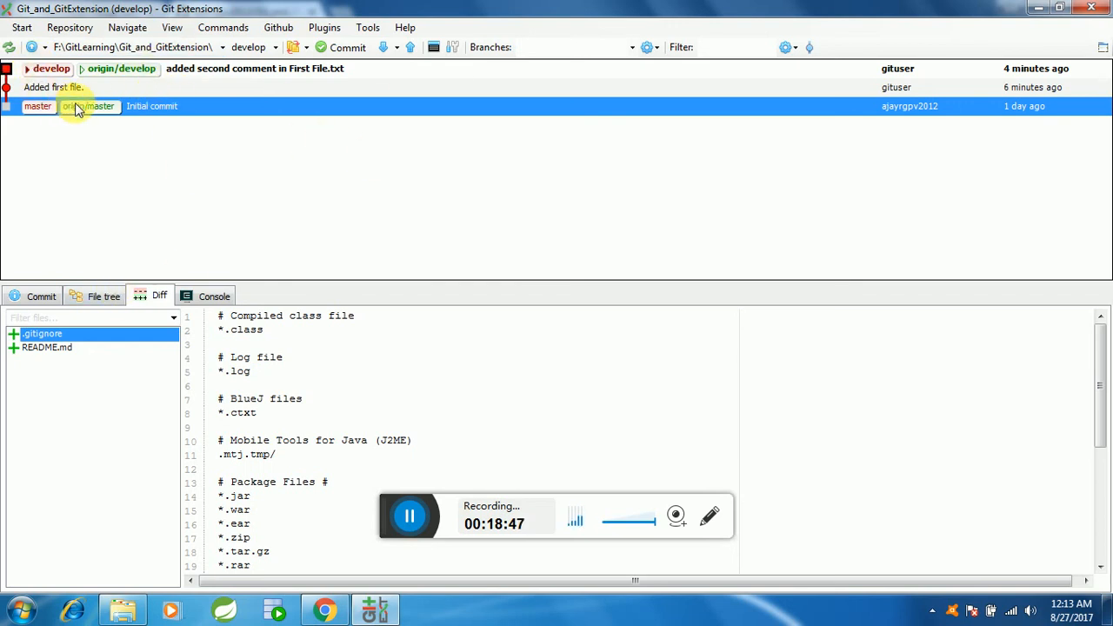
# Step: Examine the file tree and the diff of the "Initial commit" on master
pyautogui.click(107, 296)
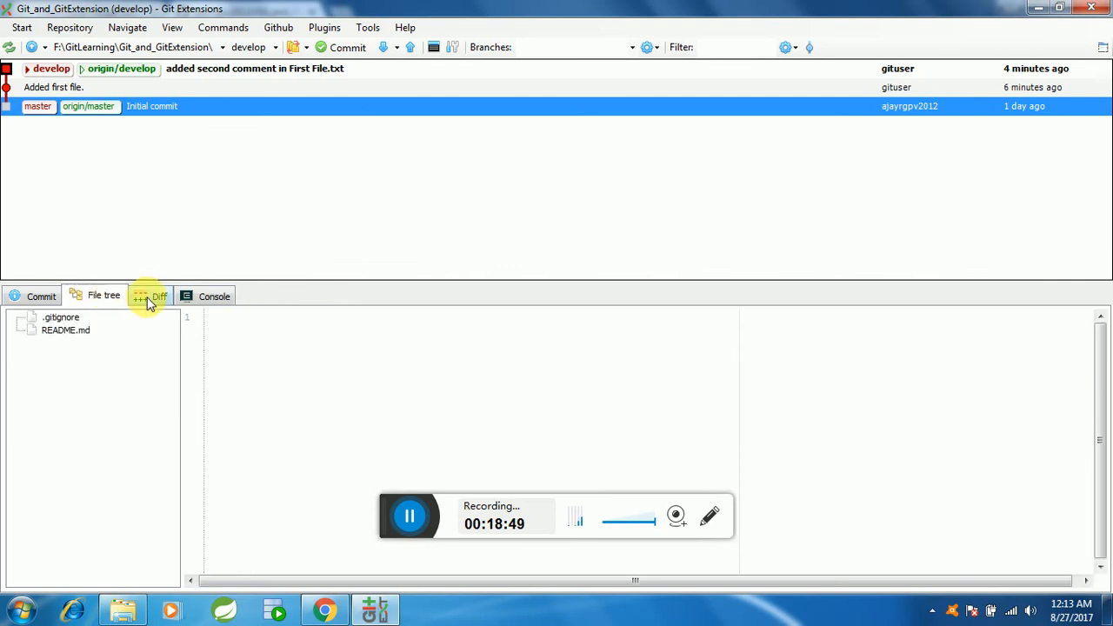
pyautogui.click(150, 298)
pyautogui.scroll(-3, 282, 321)
pyautogui.scroll(3, 286, 311)
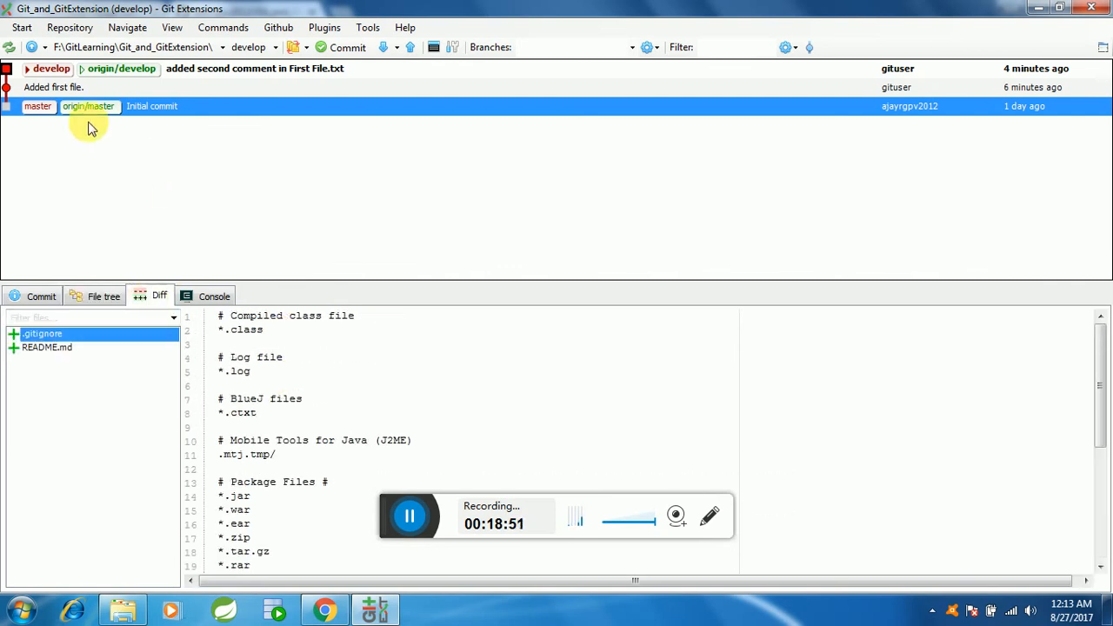
# Step: Examine the "Added first file." commit's diff, highlighting the added First File.txt content line and the /dev/null source line
pyautogui.click(57, 89)
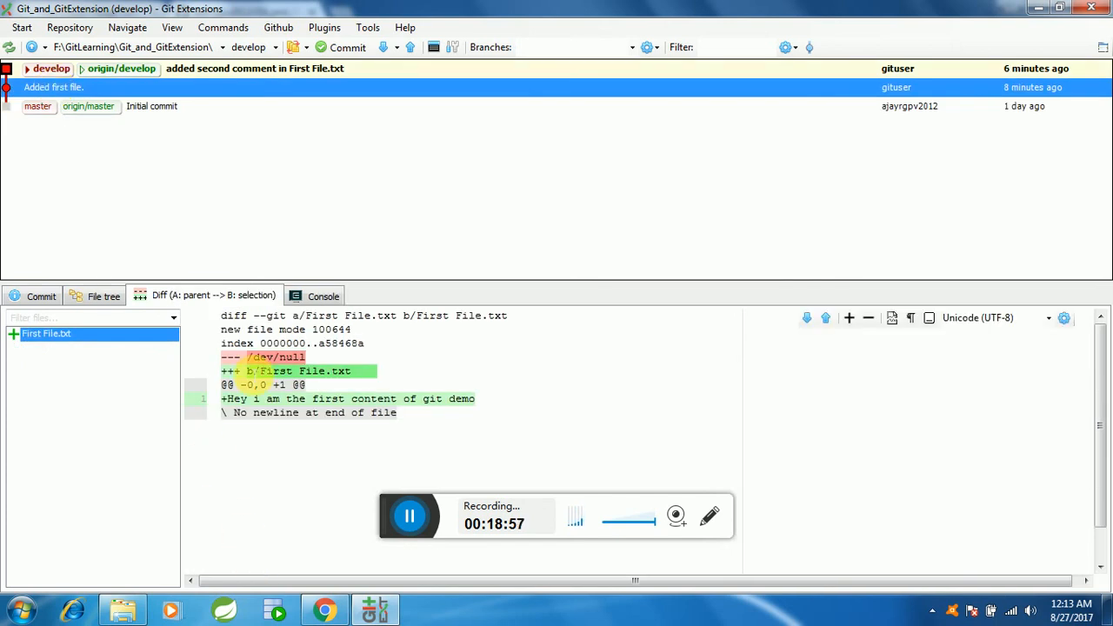
pyautogui.moveTo(227, 398); pyautogui.dragTo(497, 405)
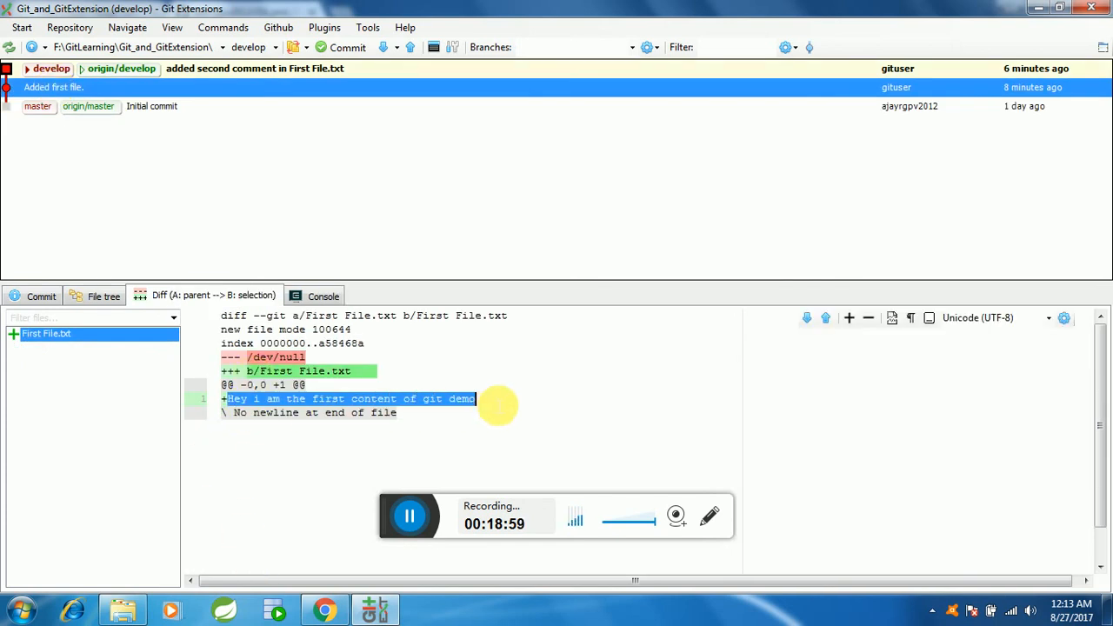
pyautogui.click(236, 417)
pyautogui.moveTo(224, 400); pyautogui.dragTo(430, 401)
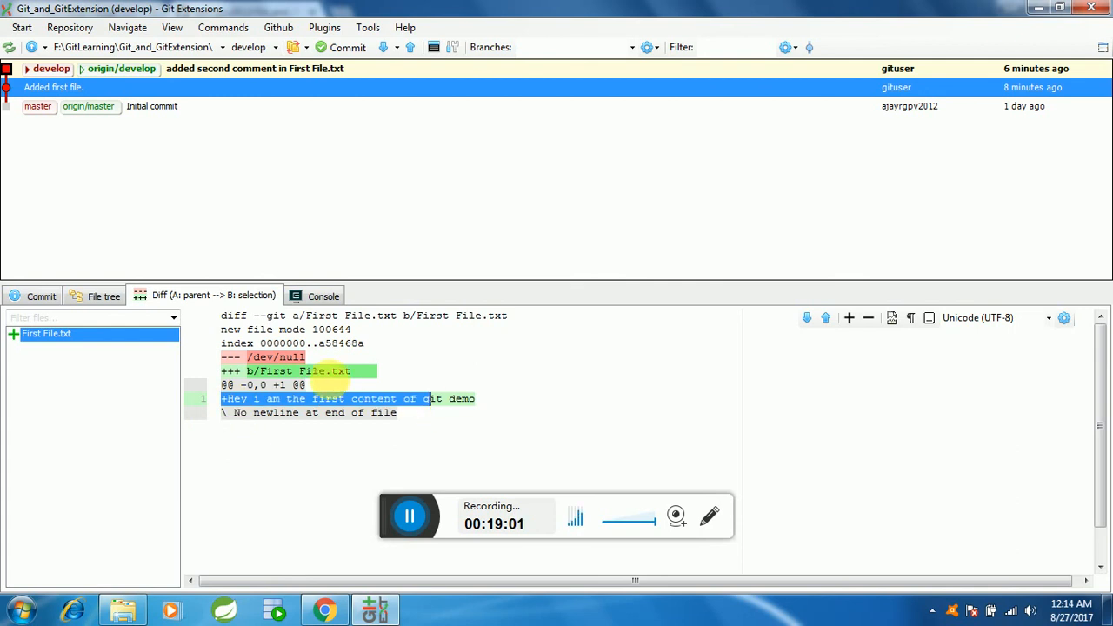
pyautogui.moveTo(318, 361); pyautogui.dragTo(218, 360)
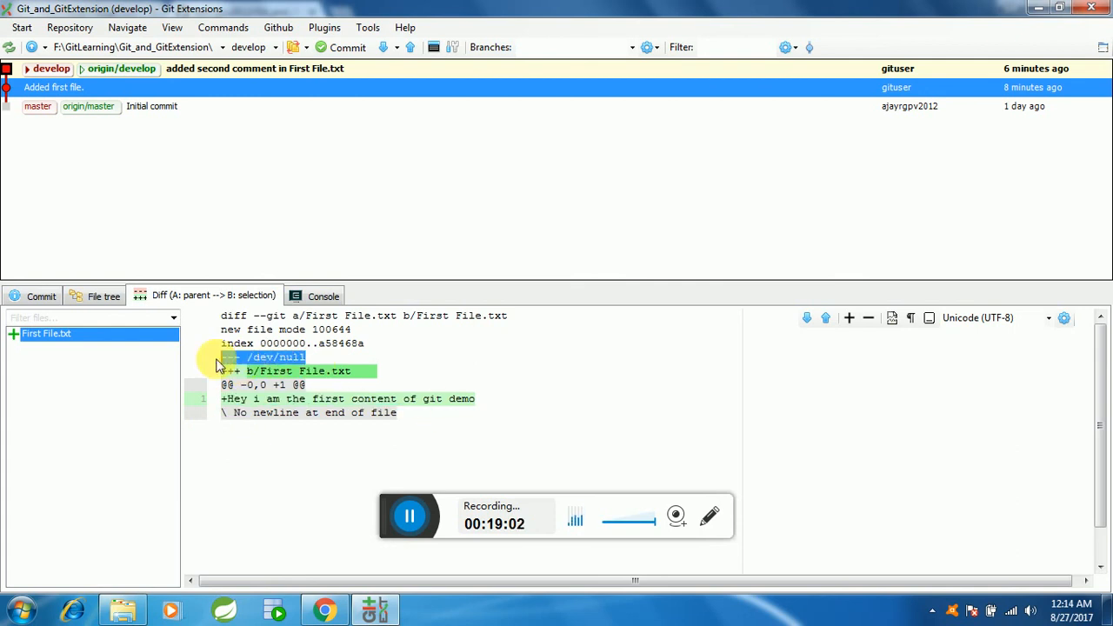
# Step: Compare First File.txt's content line in the "Added first file." diff with the removed and added lines in the second-comment commit's diff
pyautogui.click(472, 396)
pyautogui.moveTo(225, 402); pyautogui.dragTo(489, 387)
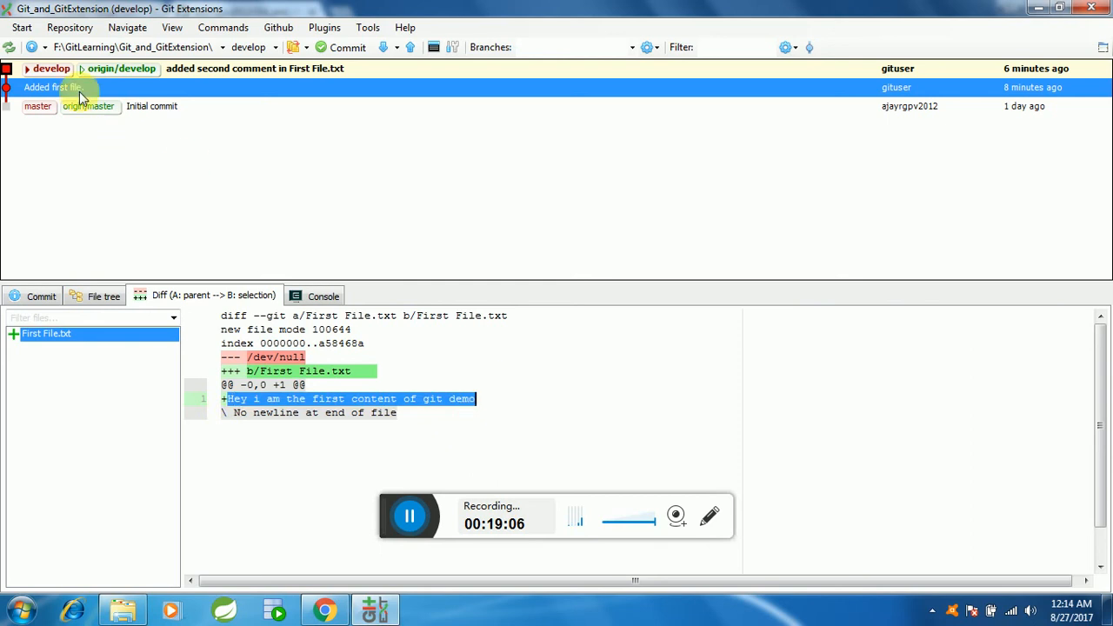
pyautogui.click(184, 70)
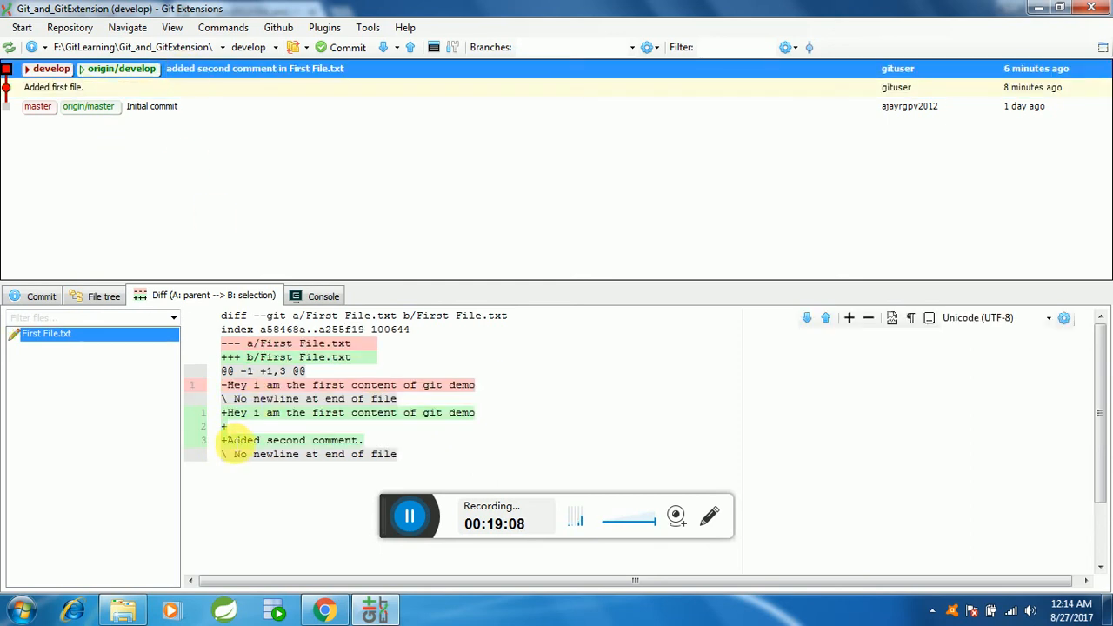
pyautogui.moveTo(222, 441); pyautogui.dragTo(365, 441)
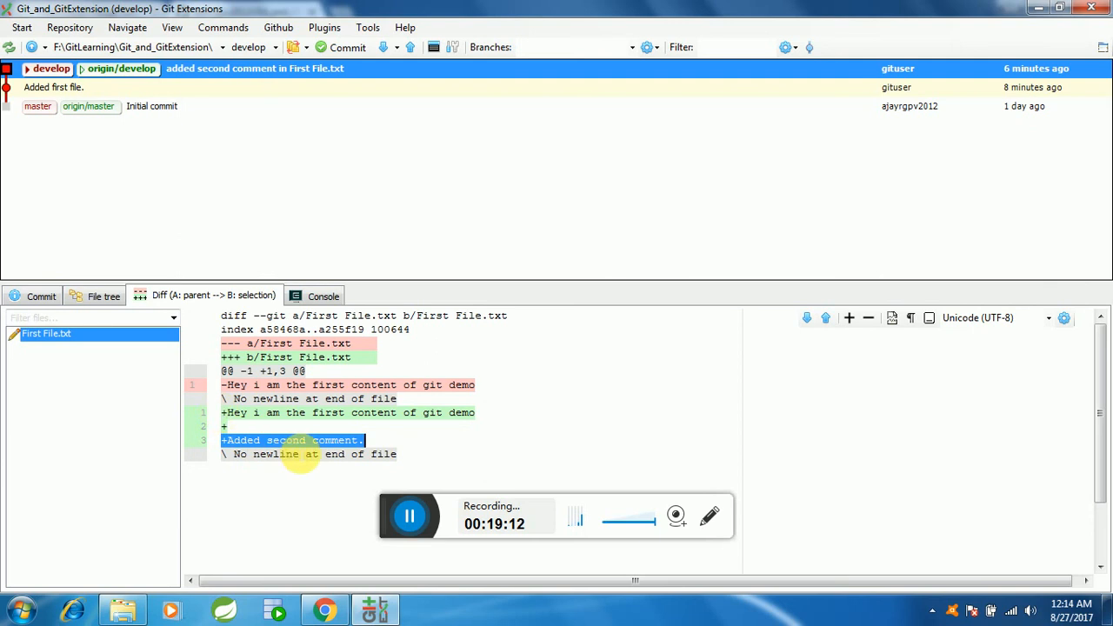
pyautogui.moveTo(222, 413); pyautogui.dragTo(358, 440)
pyautogui.moveTo(221, 385); pyautogui.dragTo(491, 397)
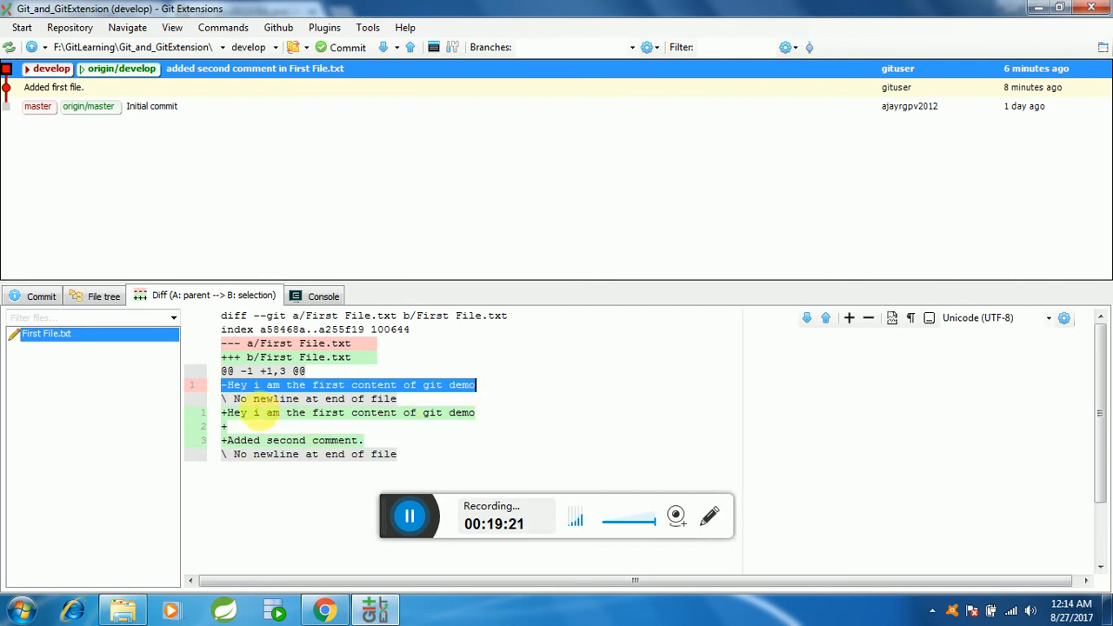
pyautogui.click(225, 414)
pyautogui.moveTo(227, 414); pyautogui.dragTo(385, 447)
pyautogui.click(391, 444)
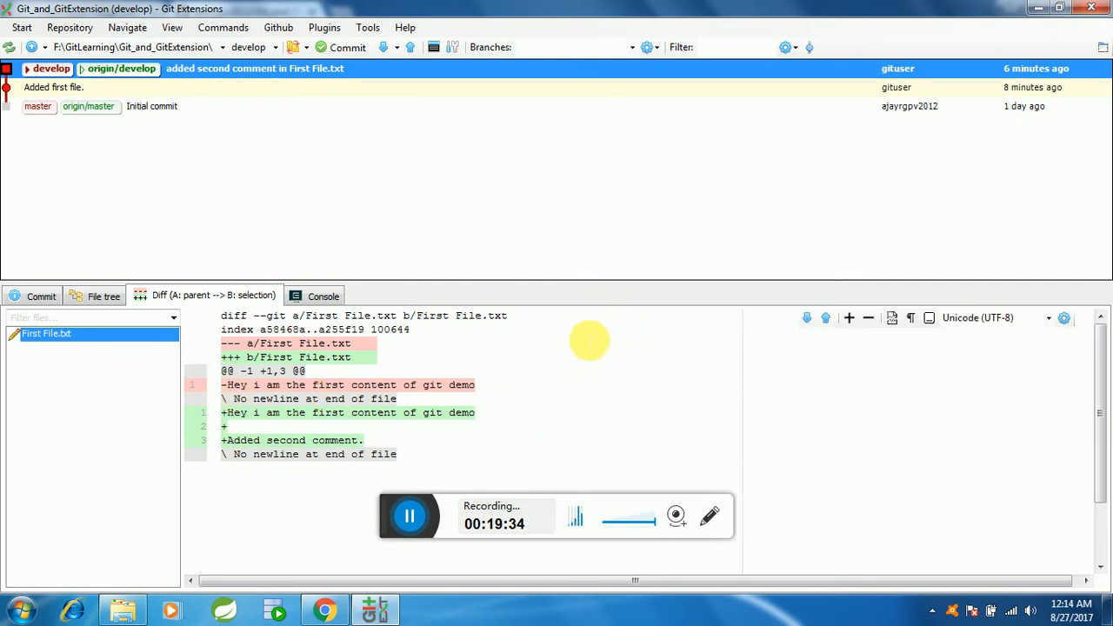
pyautogui.click(413, 515)
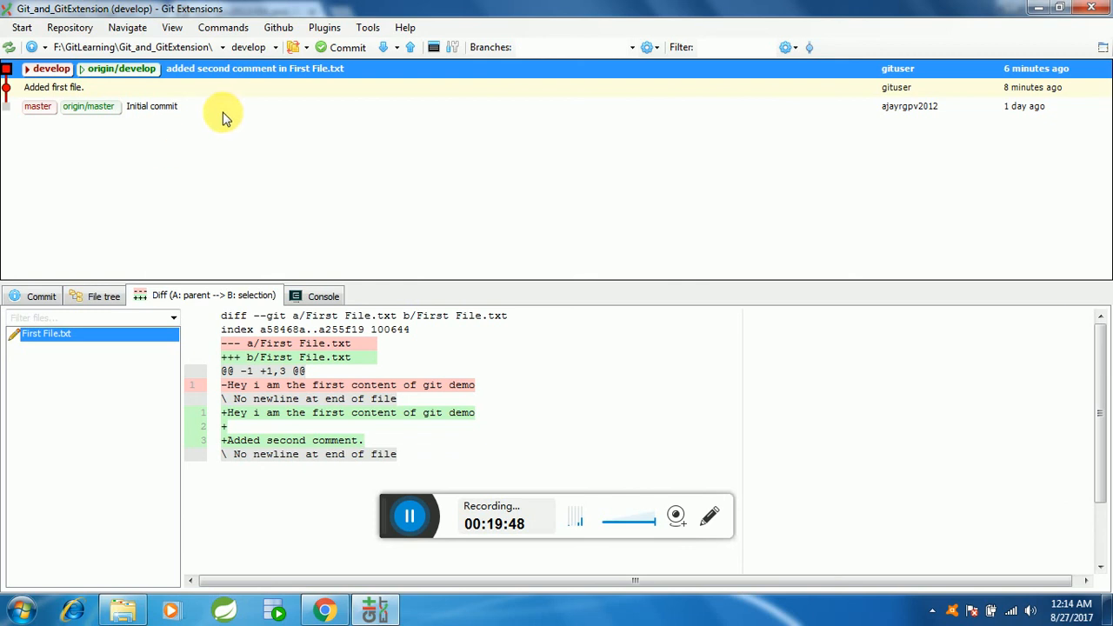
# Step: View the reset types offered for resetting develop to the "added second comment in First File.txt" commit, and dismiss them without resetting
pyautogui.rightClick(242, 77)
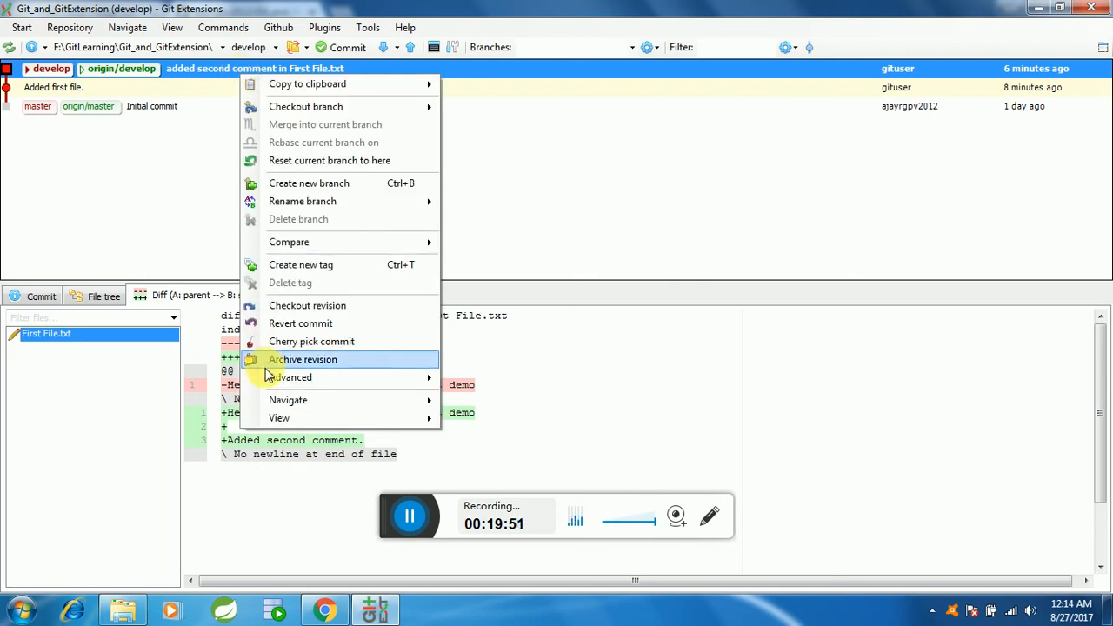
pyautogui.click(328, 161)
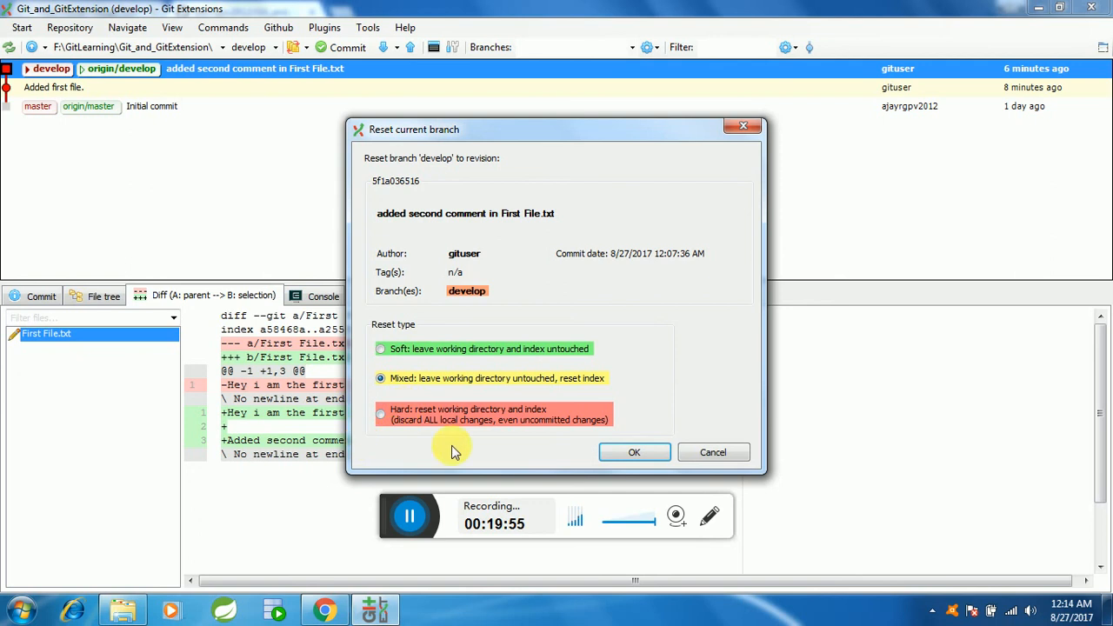
pyautogui.click(713, 454)
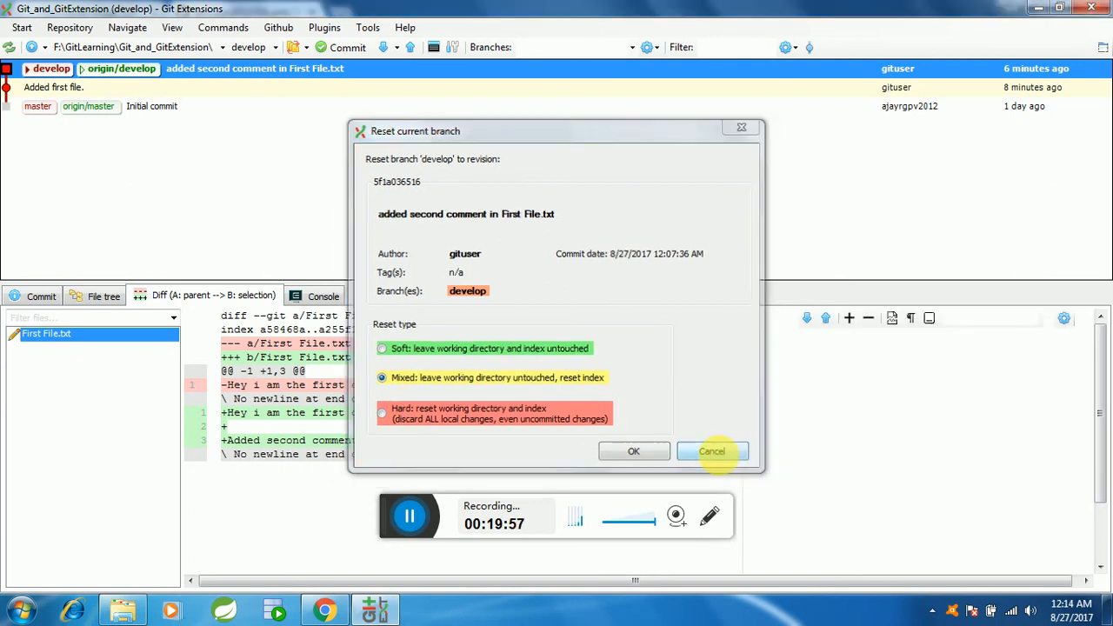